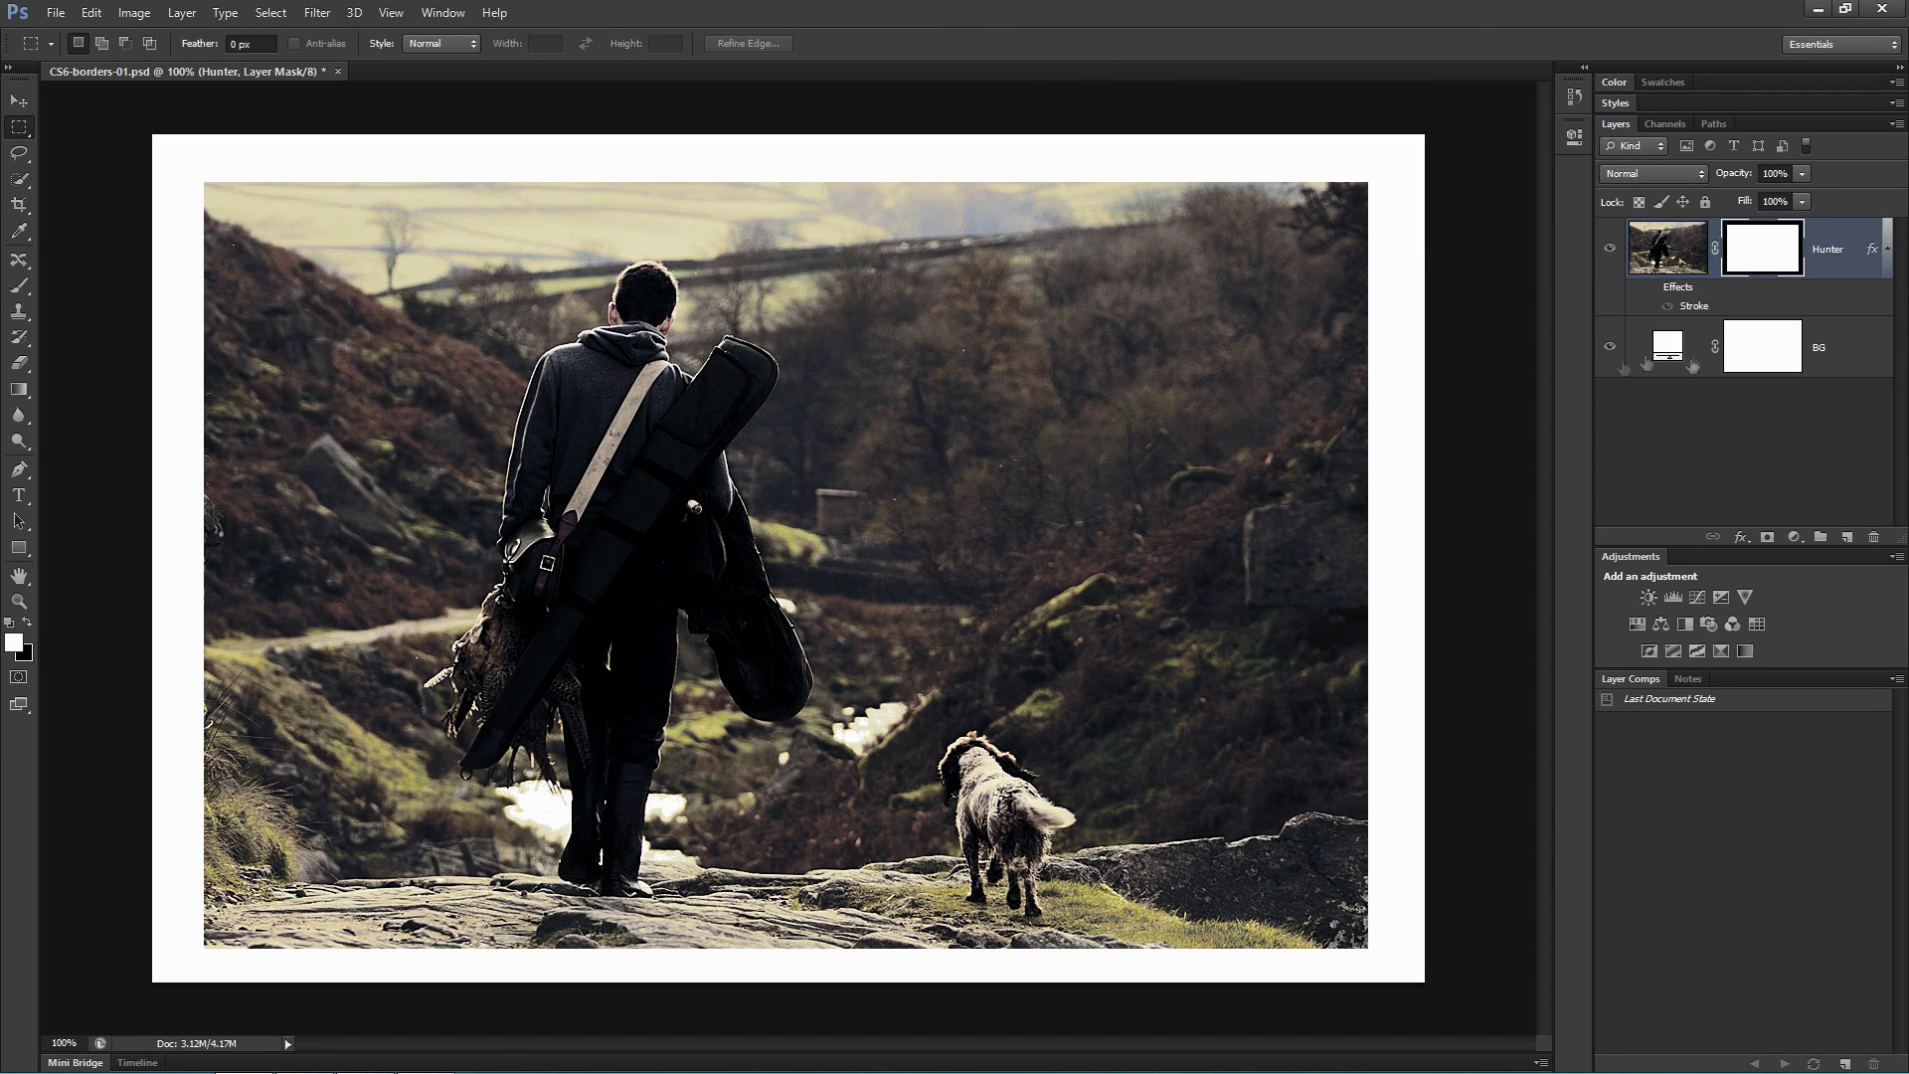
# Step: Preview the vignette version: black BG fill and a feathered Hunter layer mask
pyautogui.doubleClick(1668, 347)
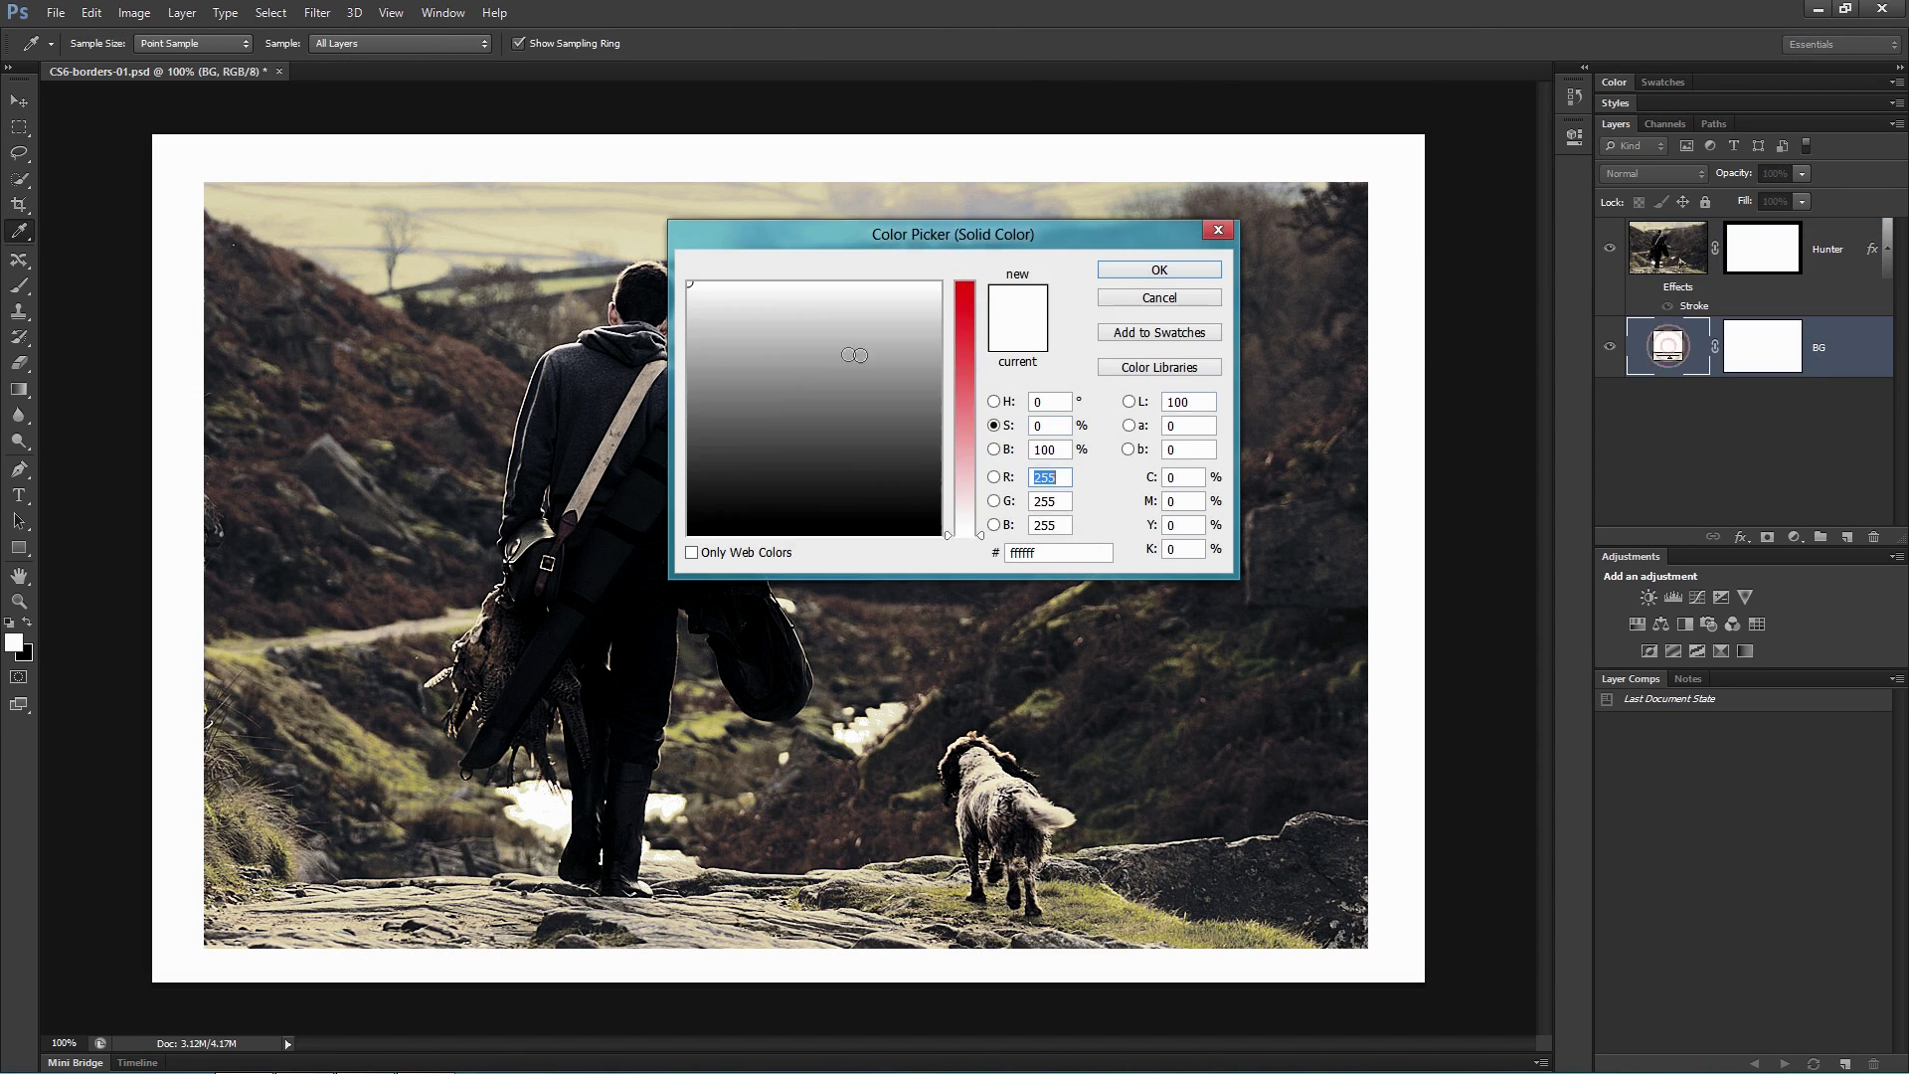
pyautogui.click(756, 529)
pyautogui.click(1160, 270)
pyautogui.click(1764, 251)
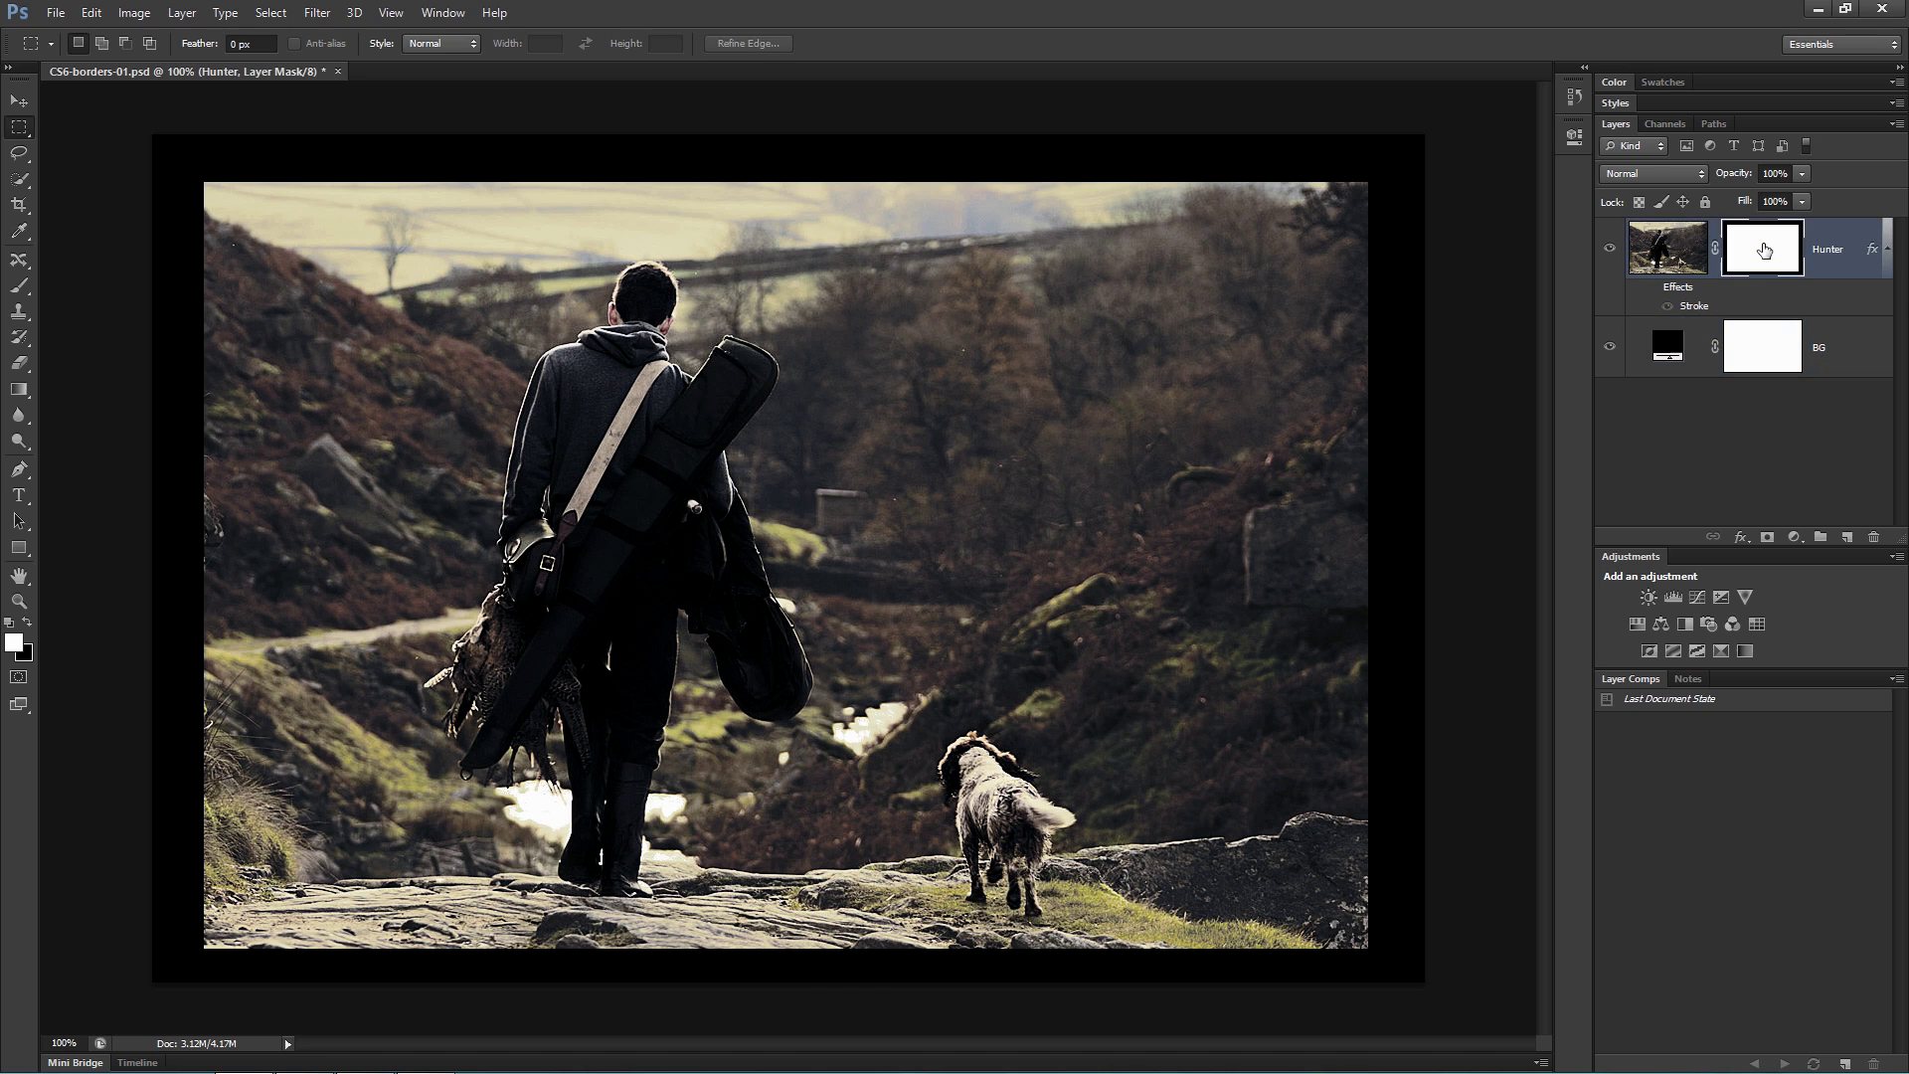
pyautogui.click(443, 12)
pyautogui.click(467, 490)
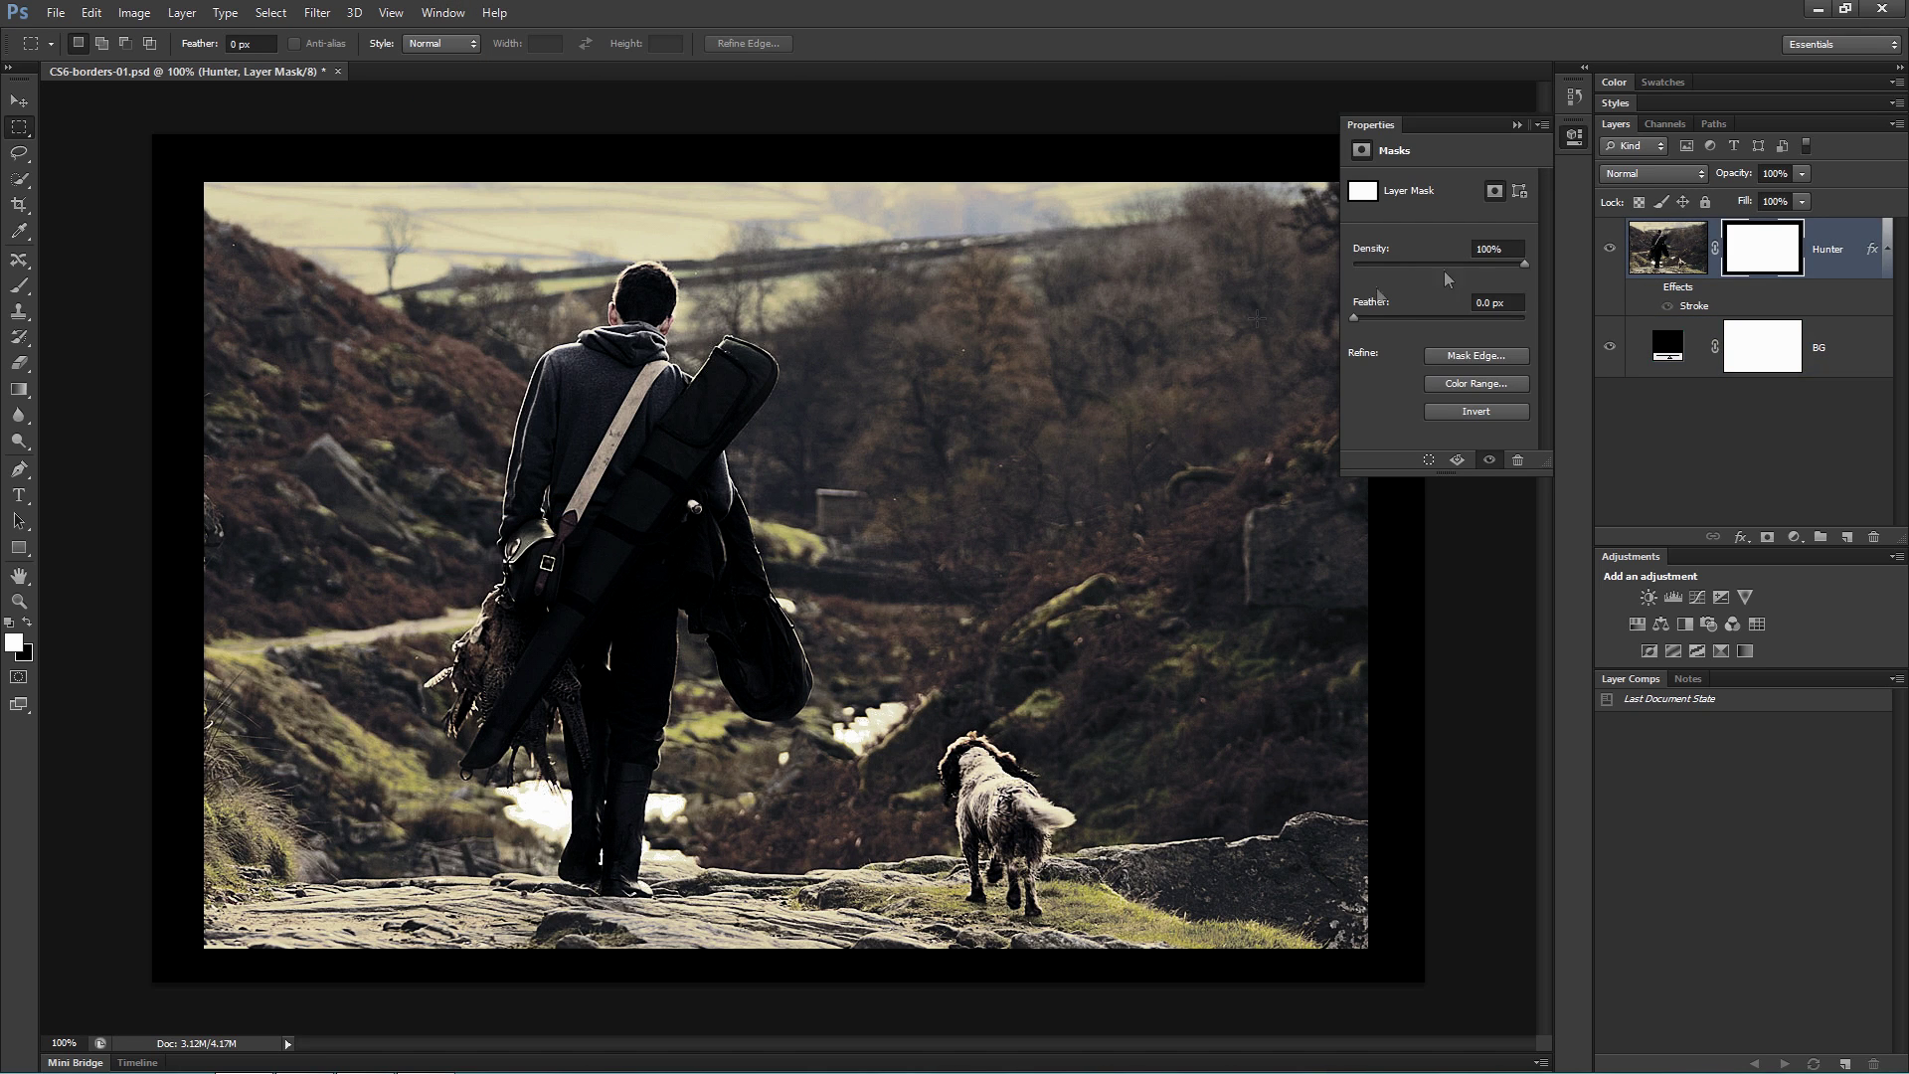
pyautogui.moveTo(1356, 317); pyautogui.dragTo(1412, 318)
pyautogui.click(1512, 195)
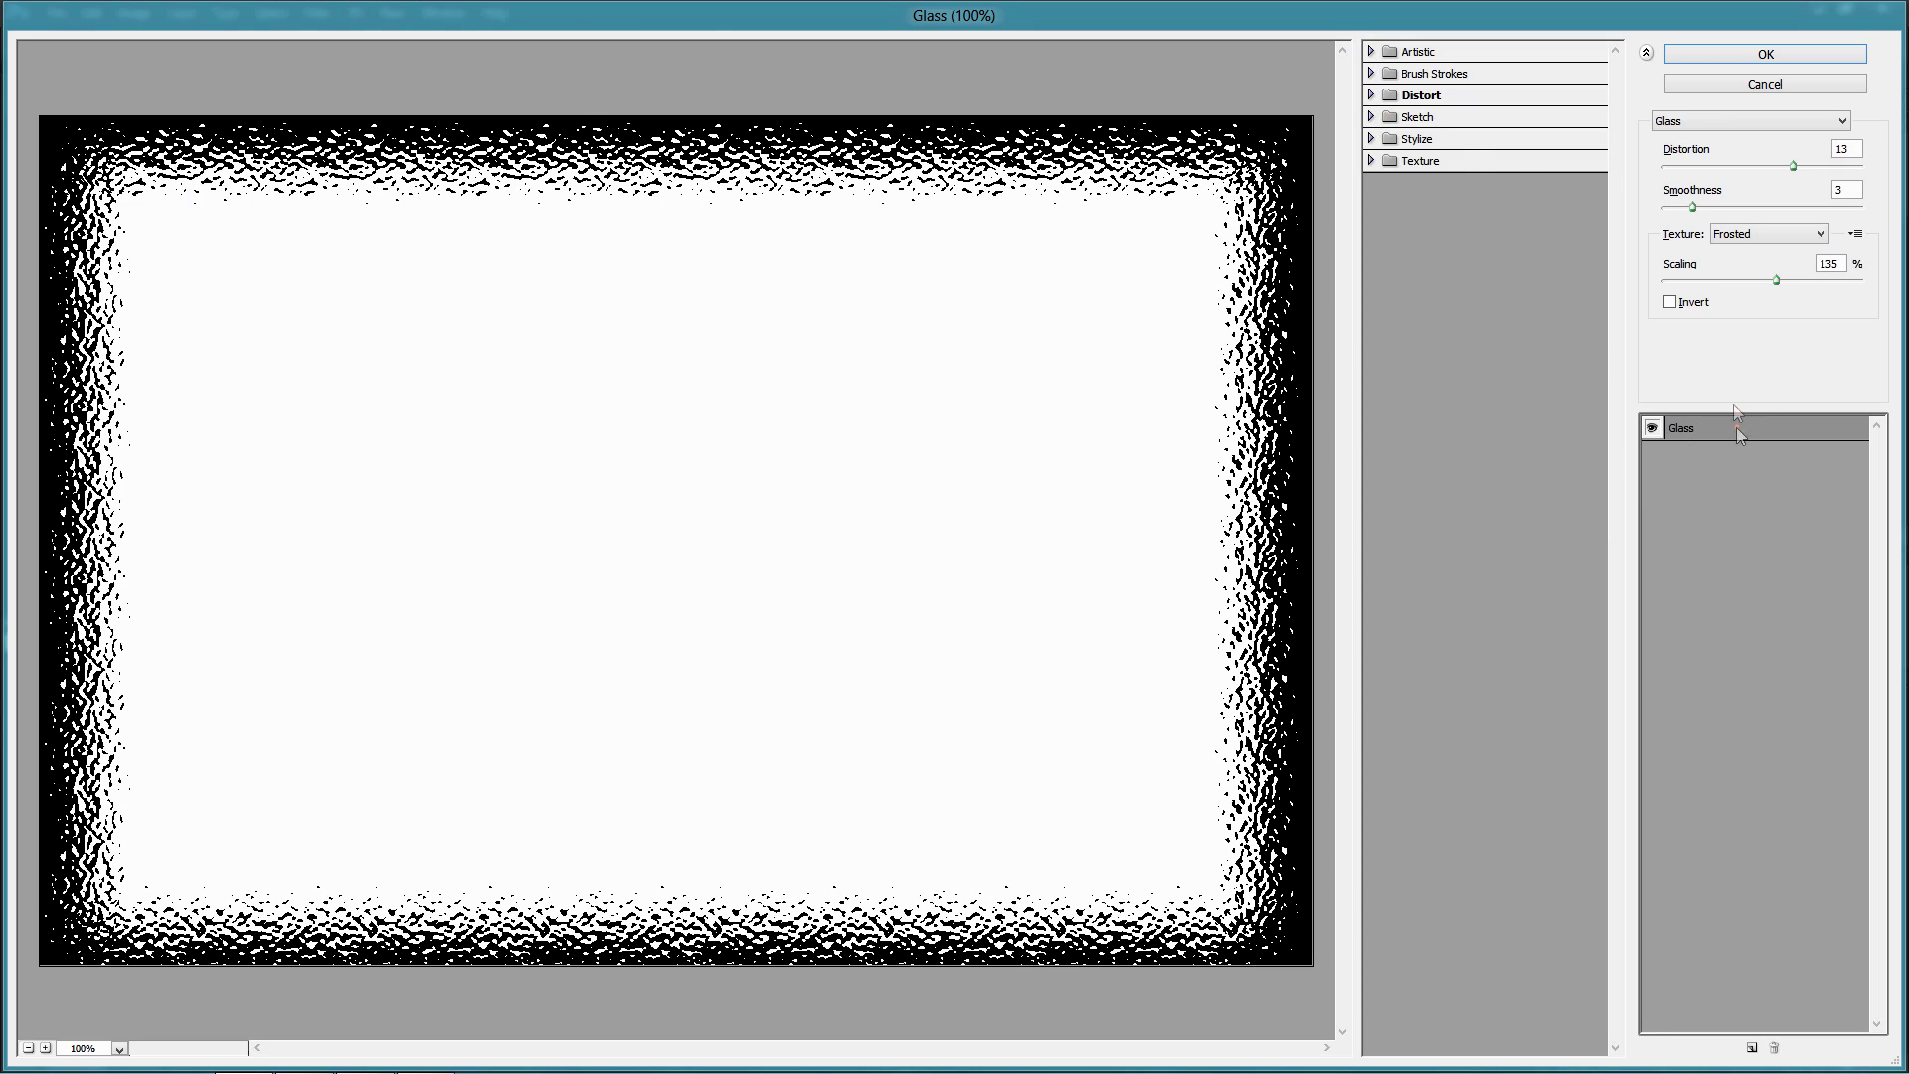
pyautogui.click(1421, 95)
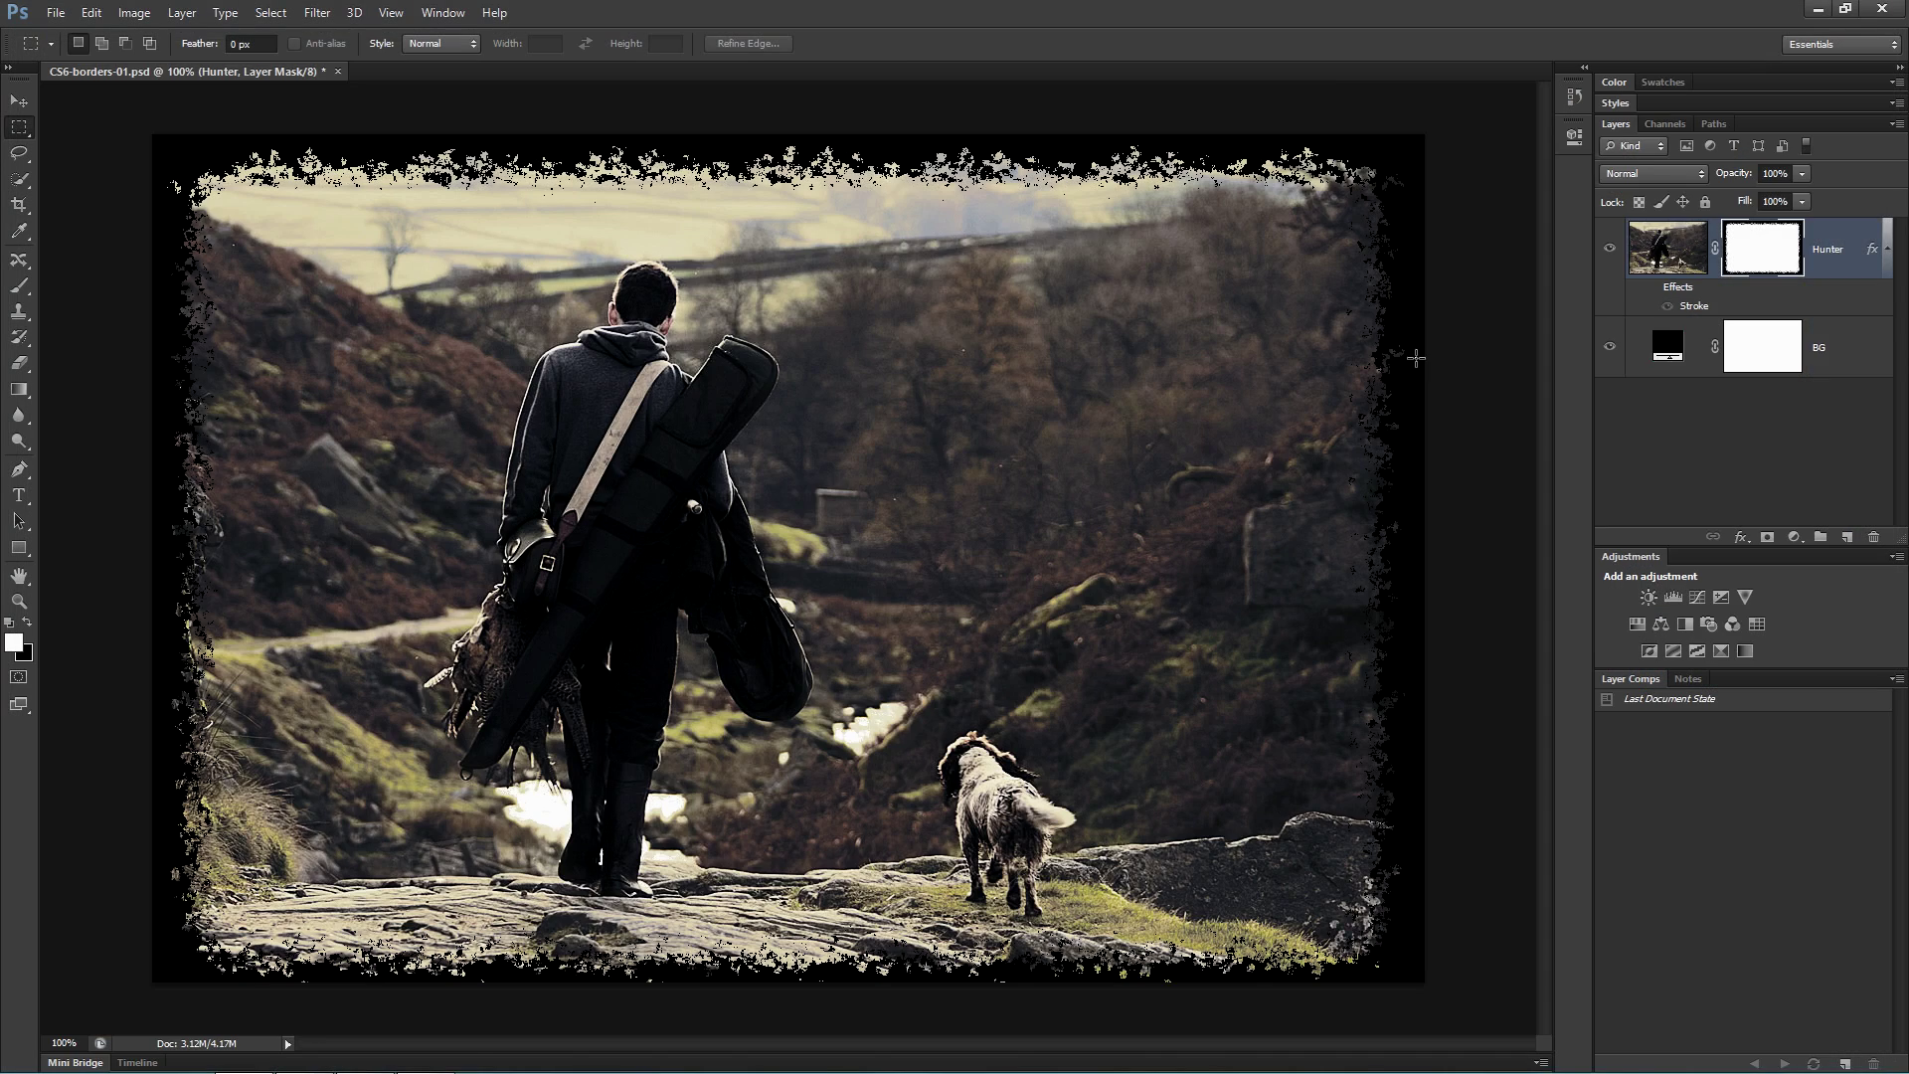
# Step: Preview the ragged-edge version: white BG fill and a refined mask edge radius of 7.5
pyautogui.doubleClick(1667, 346)
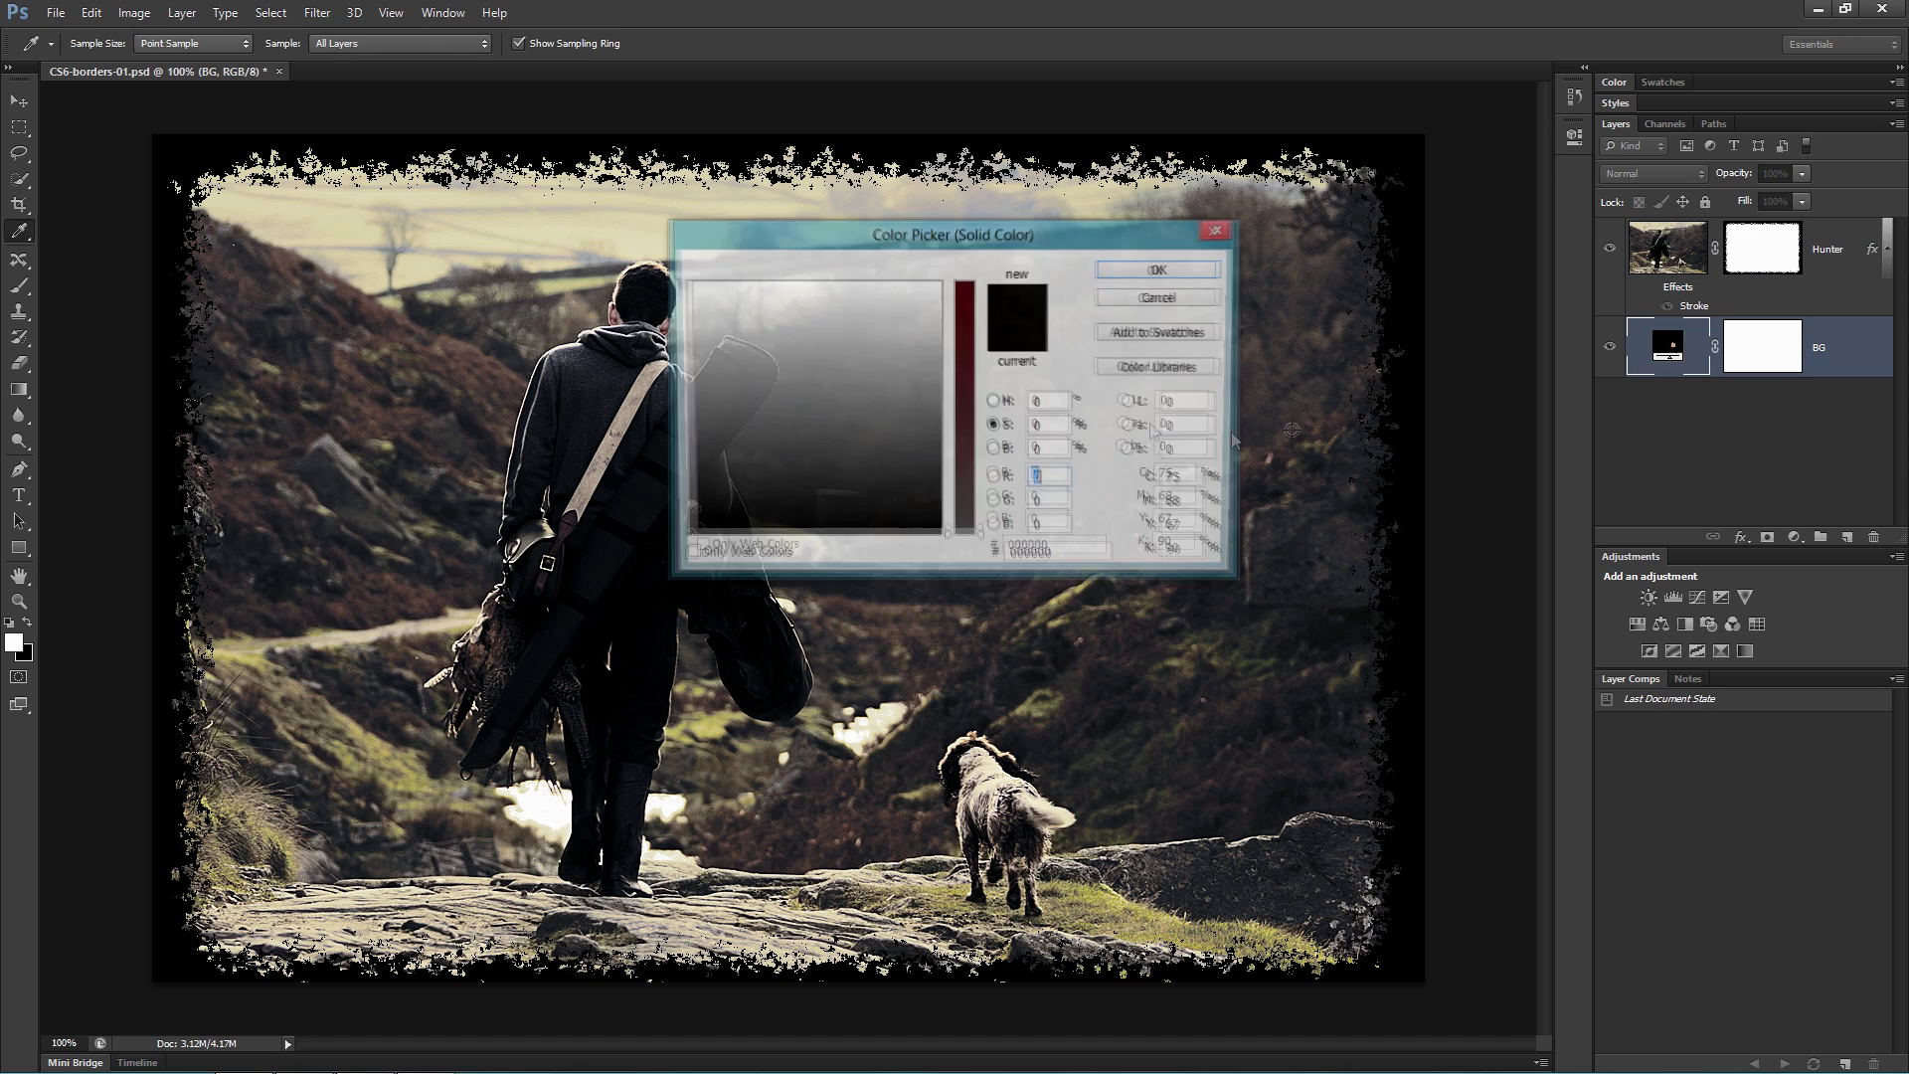
pyautogui.click(689, 284)
pyautogui.click(1127, 271)
pyautogui.click(1774, 252)
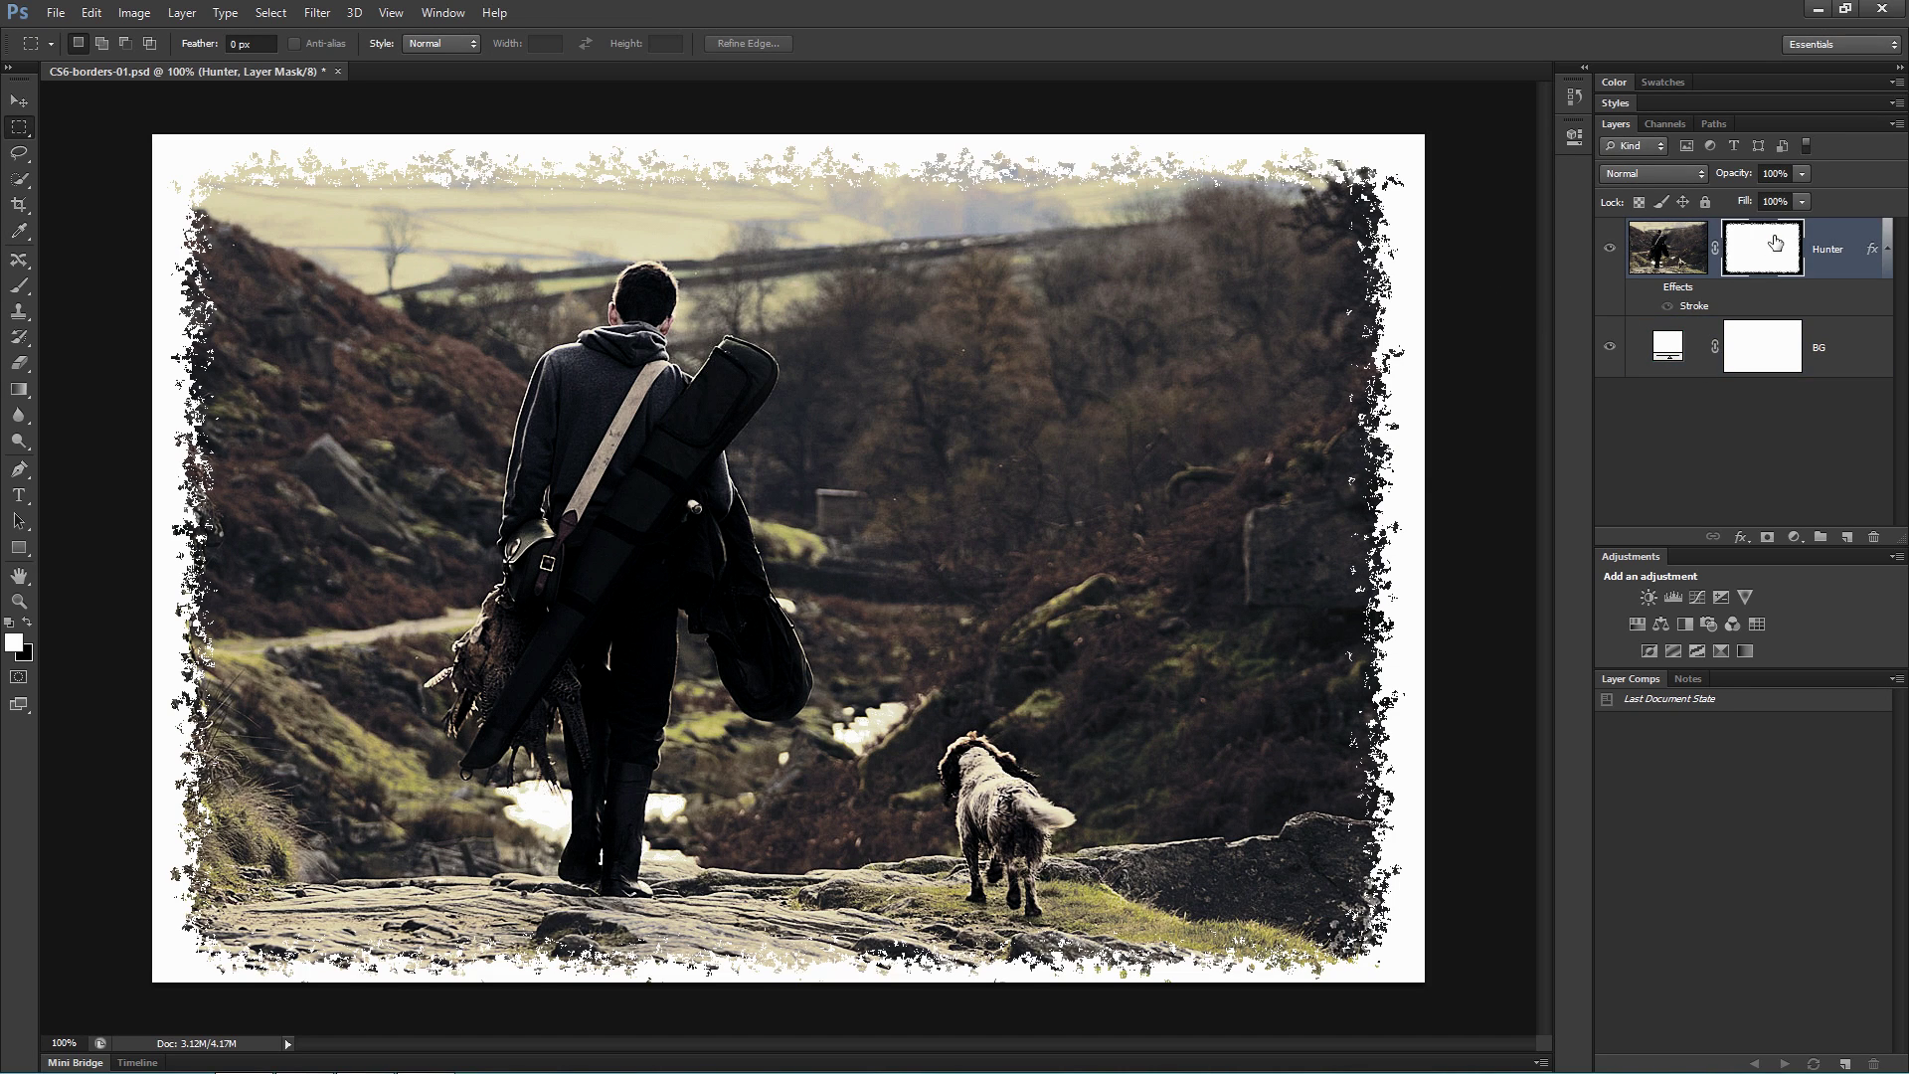
pyautogui.click(1574, 136)
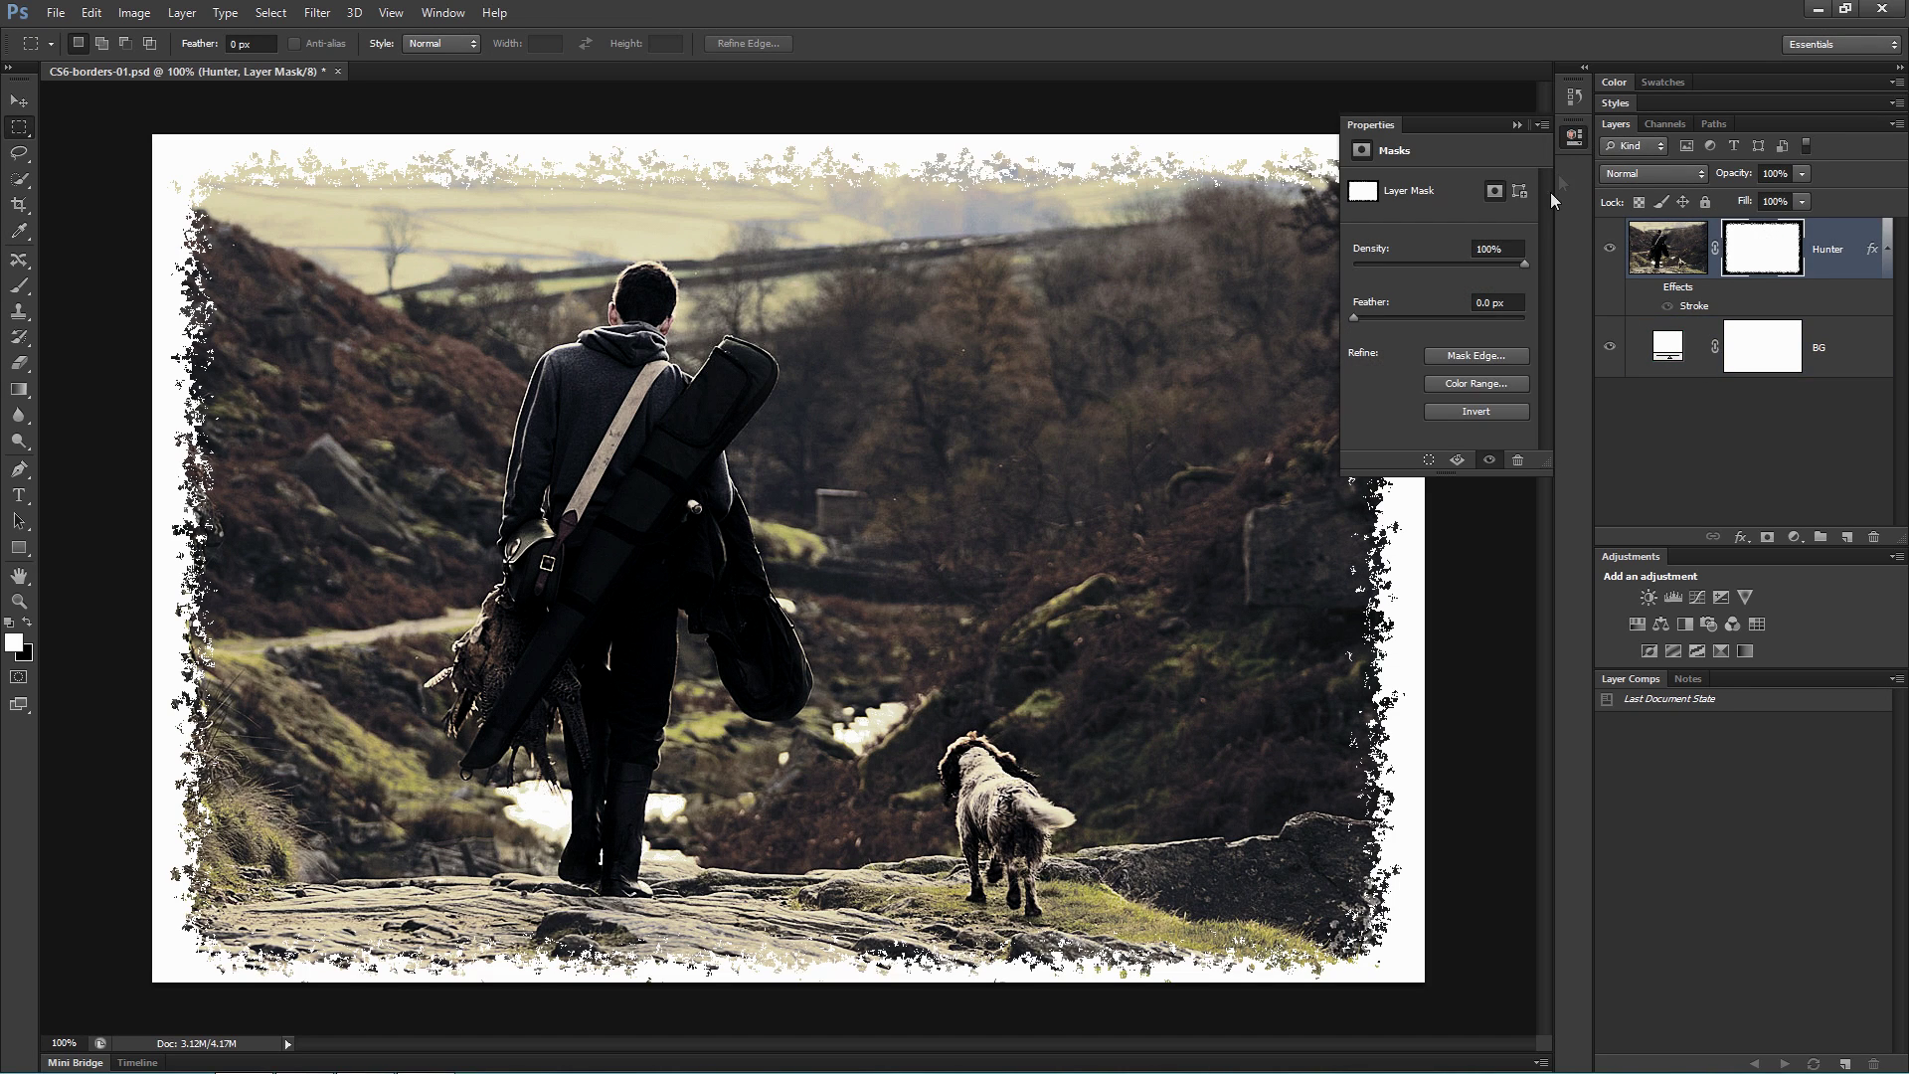
pyautogui.click(1475, 355)
pyautogui.moveTo(1654, 266); pyautogui.dragTo(1645, 264)
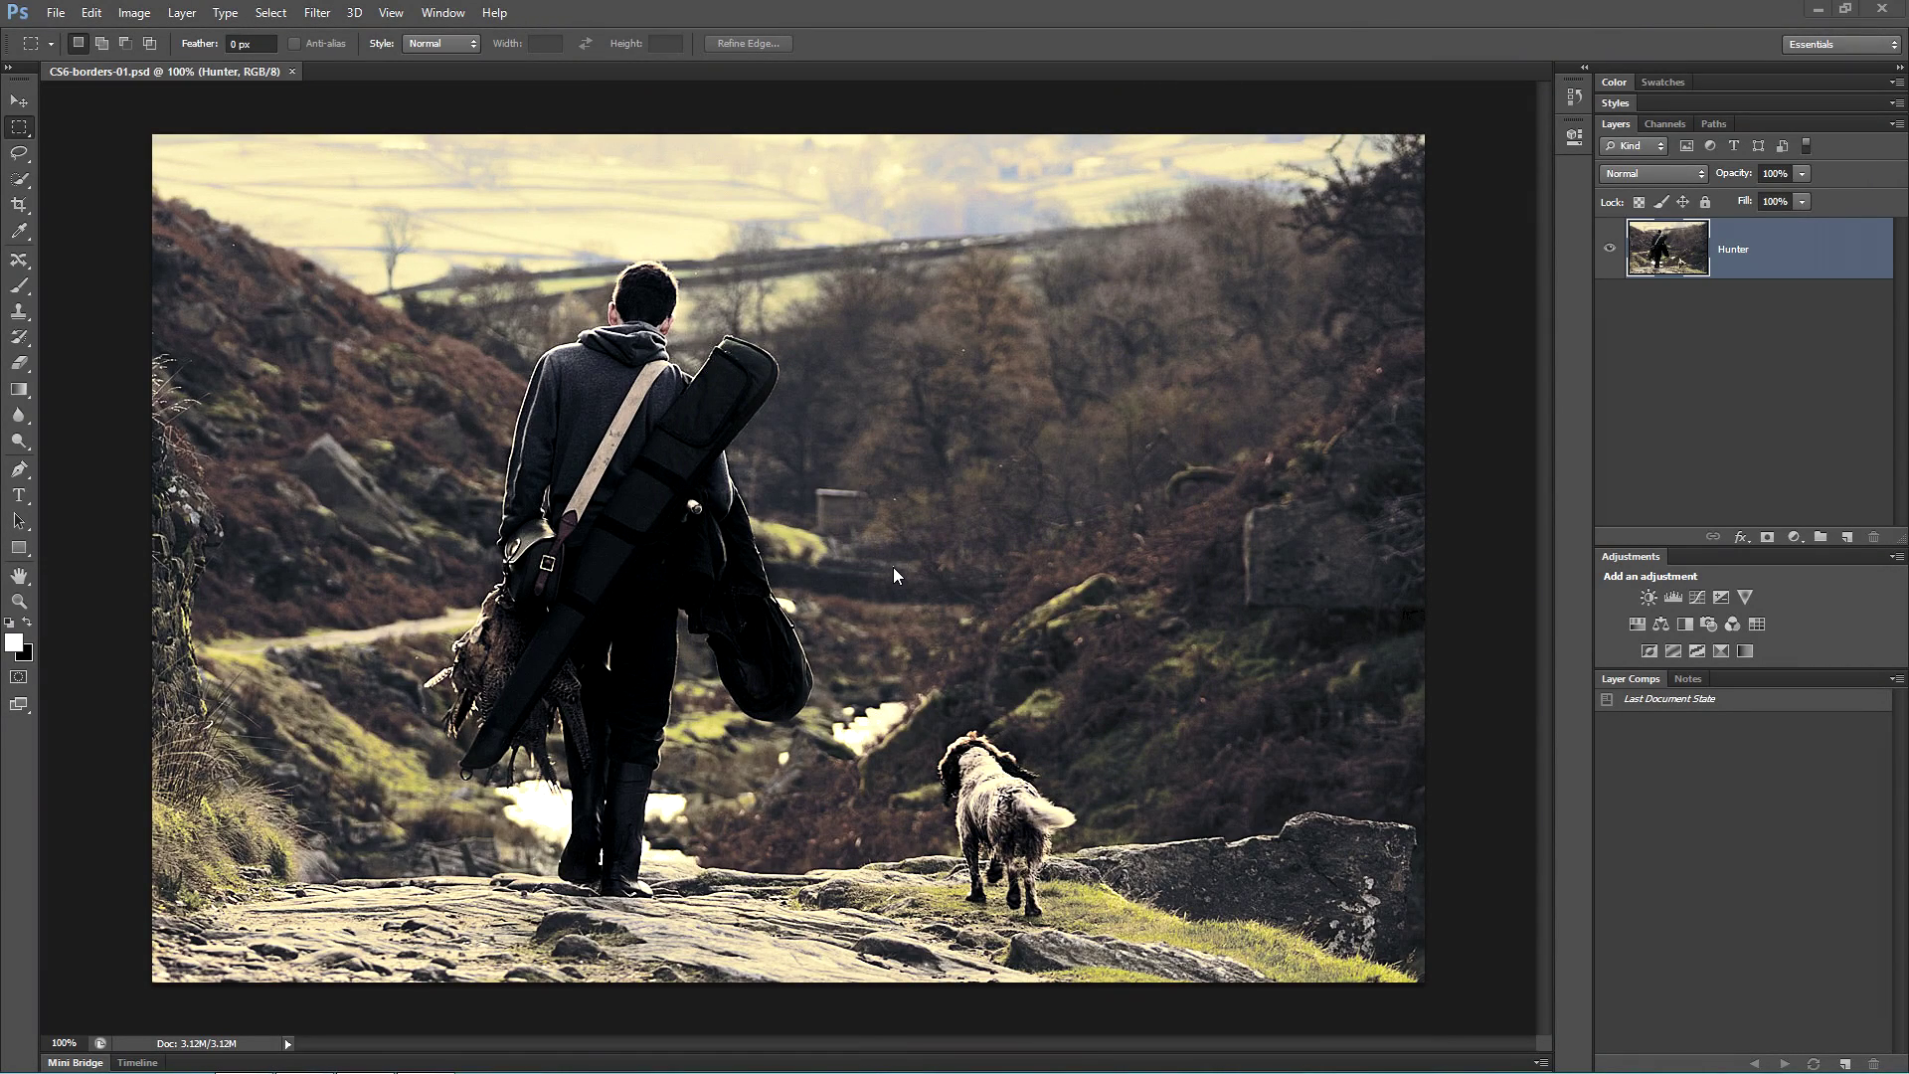
# Step: Add a white Solid Color fill layer, move it below Hunter, and rename it BG
pyautogui.click(1795, 538)
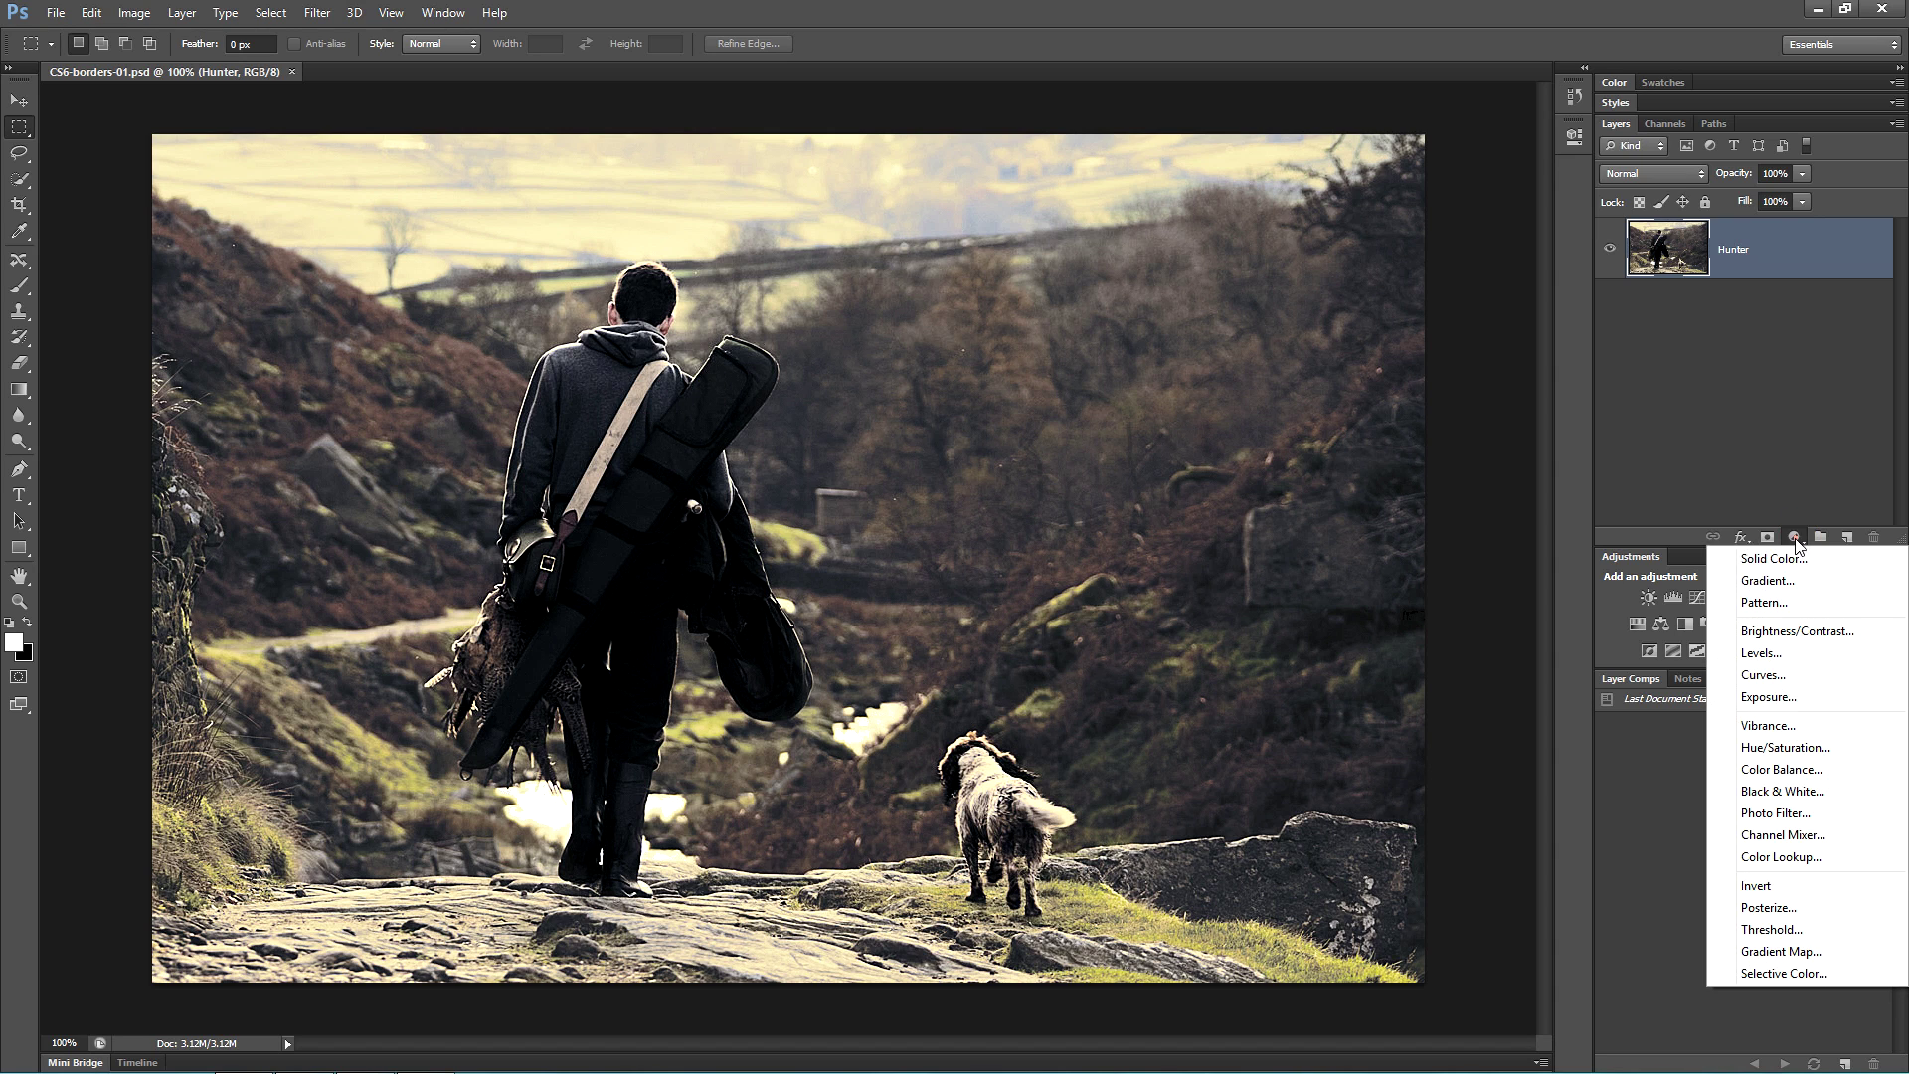
pyautogui.click(1775, 560)
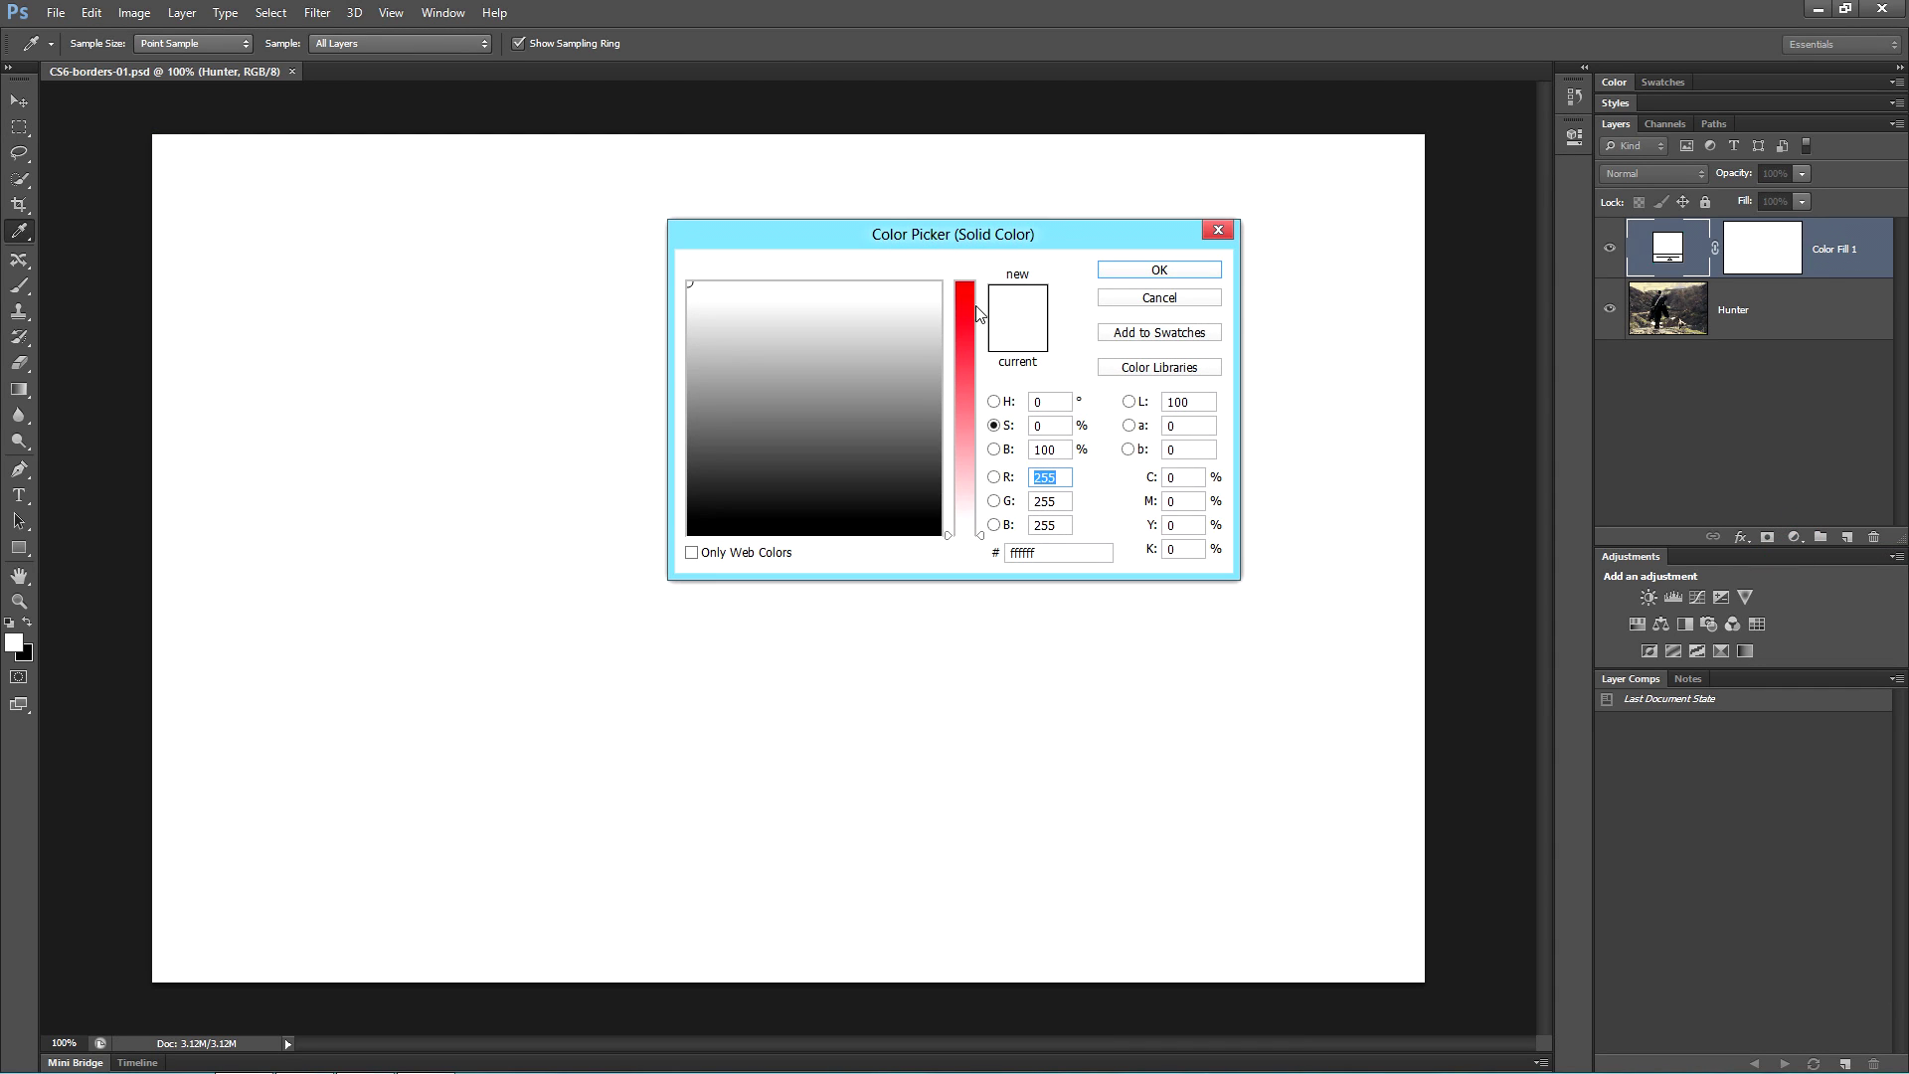
pyautogui.click(1192, 264)
pyautogui.moveTo(1851, 250); pyautogui.dragTo(1826, 358)
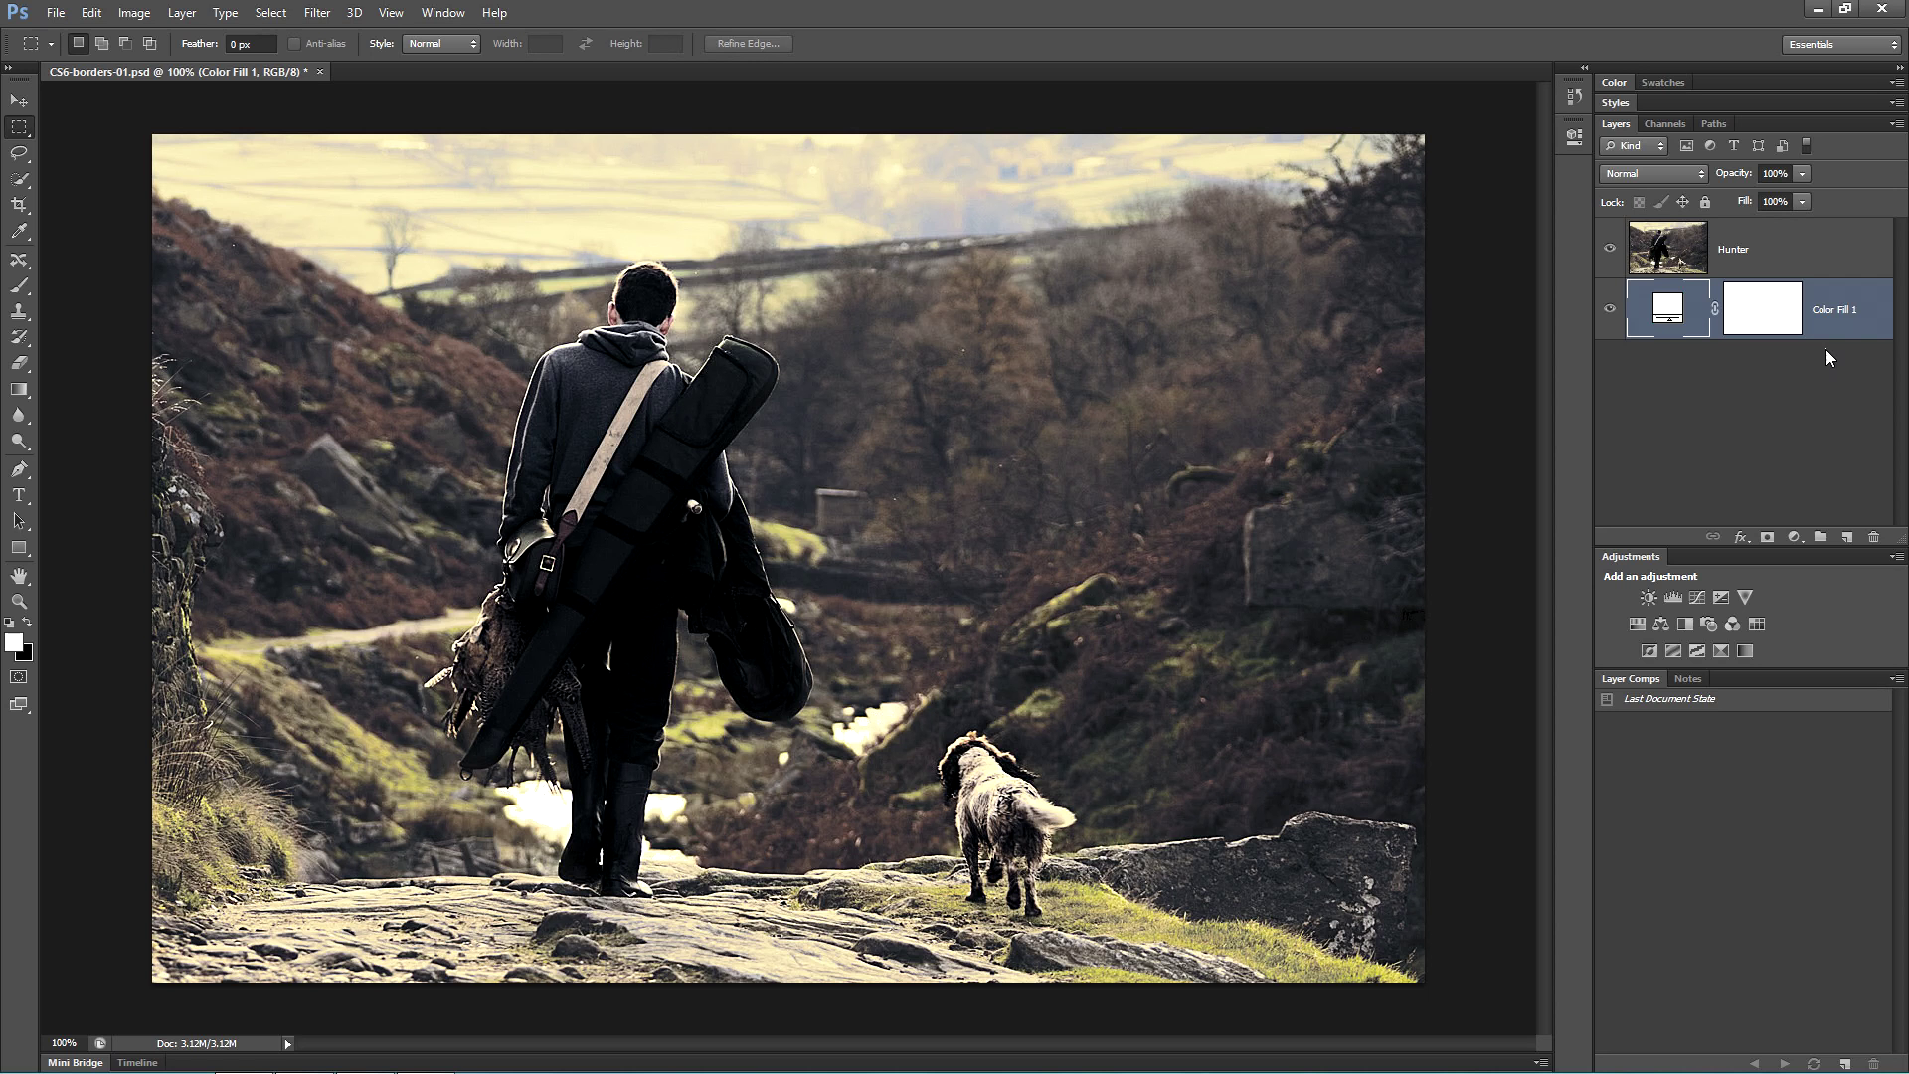
pyautogui.doubleClick(1837, 301)
pyautogui.write('BG')
pyautogui.press('Return')
pyautogui.click(1817, 258)
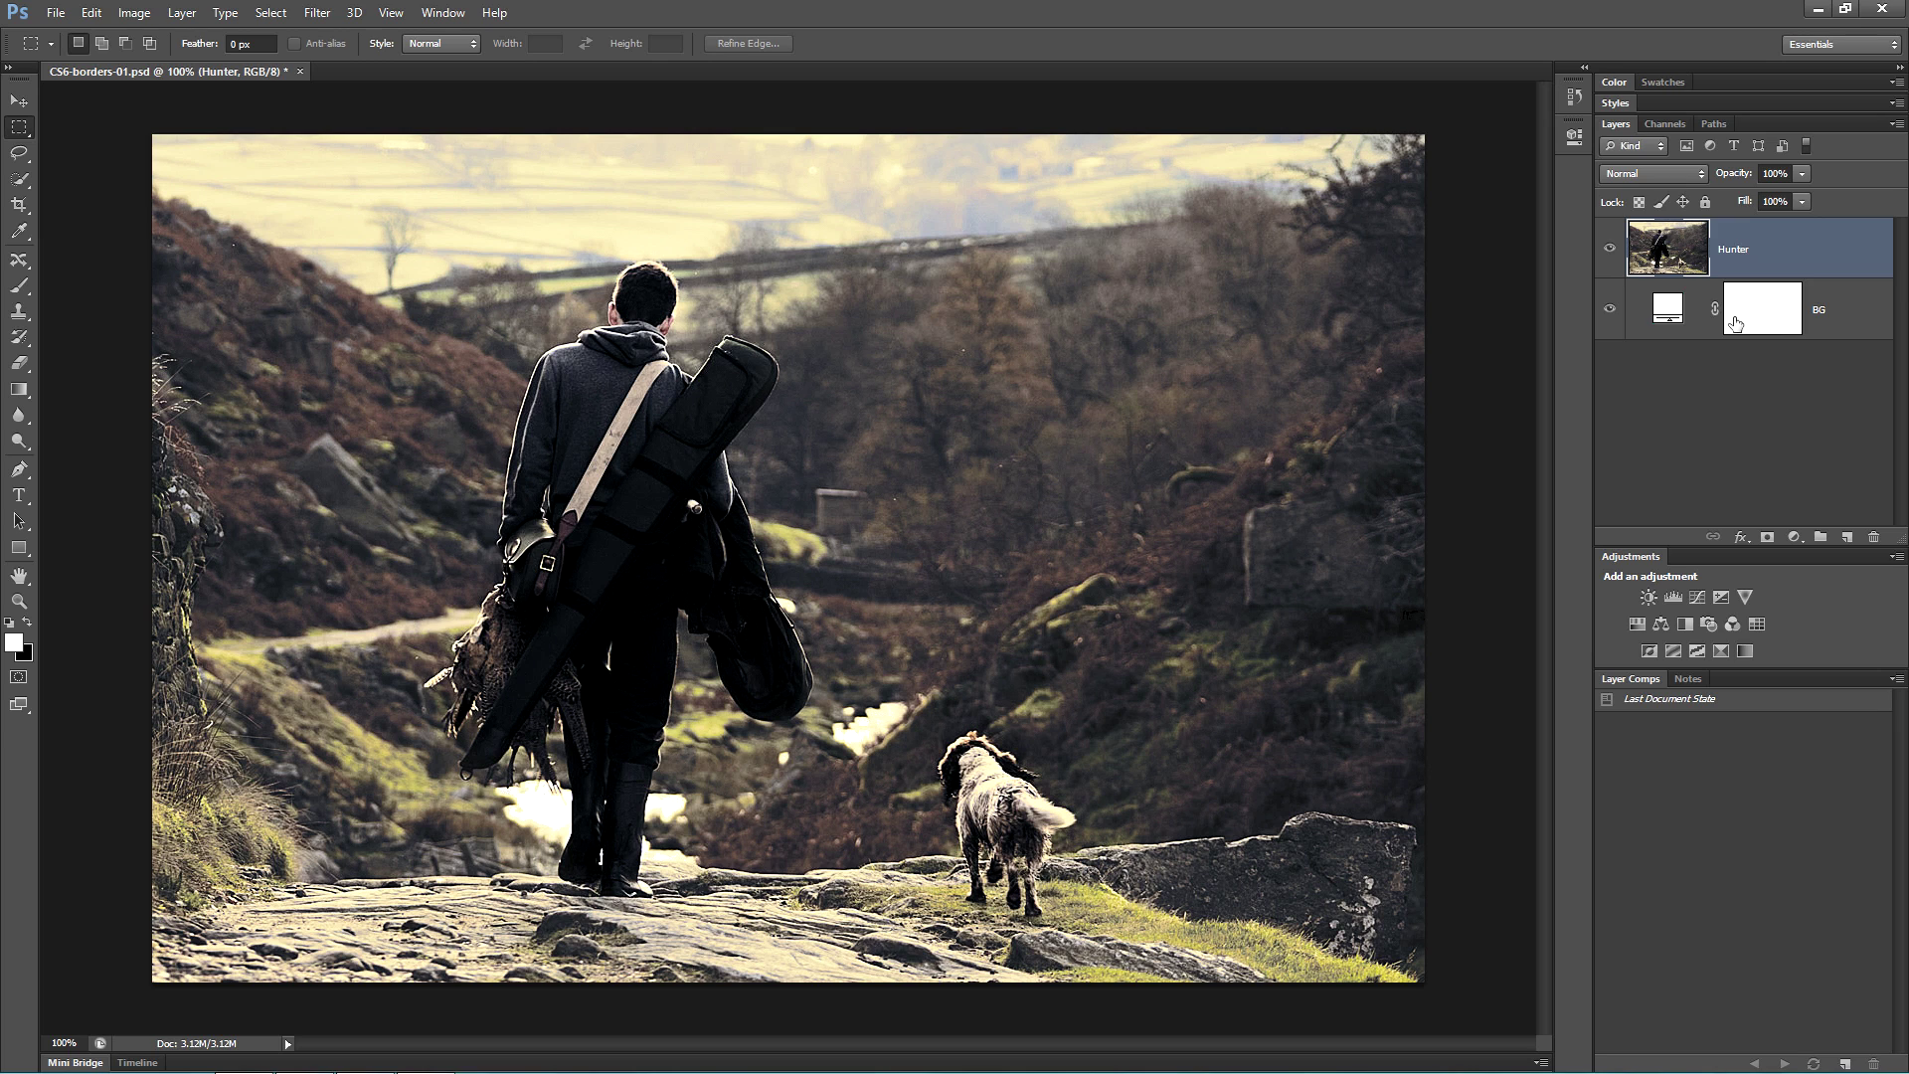
# Step: Crop outward to about 1310x879 px so the white BG shows as a thin frame
pyautogui.click(19, 204)
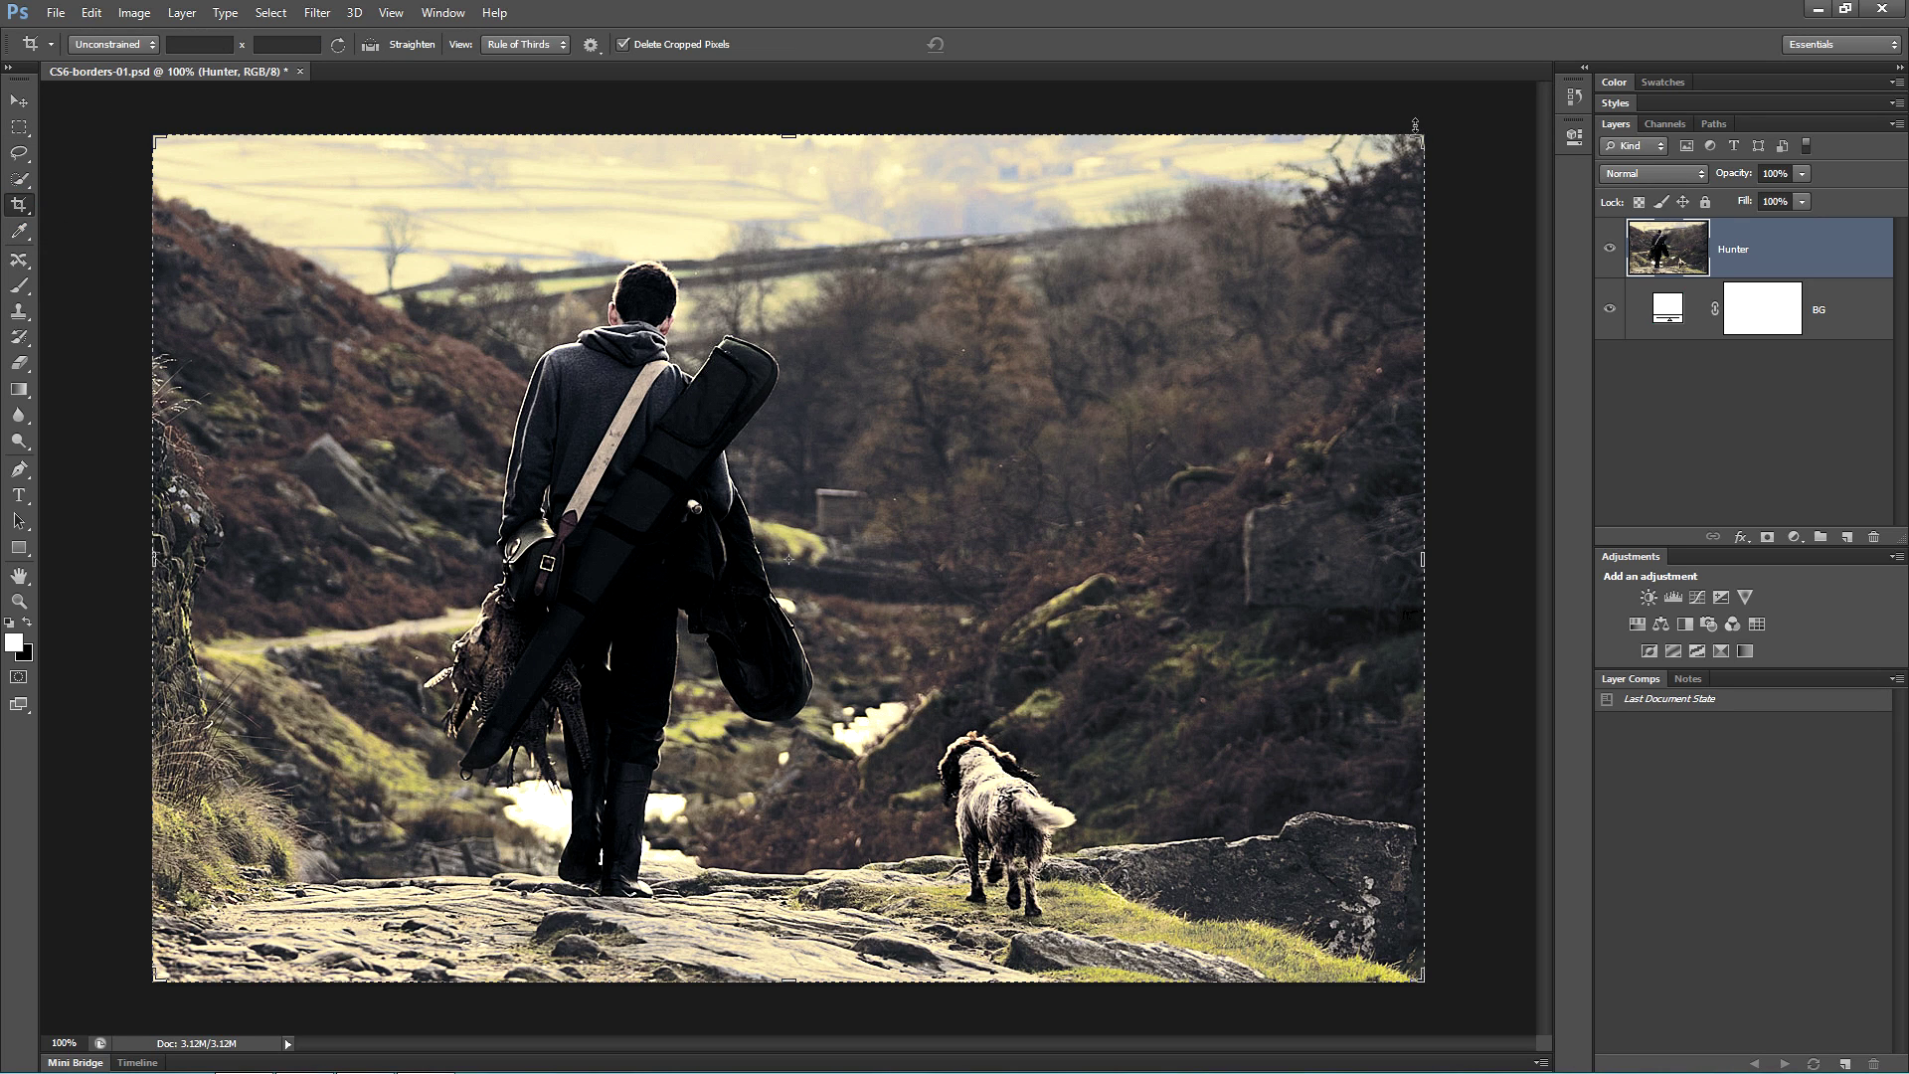
pyautogui.moveTo(1423, 133); pyautogui.dragTo(1439, 121)
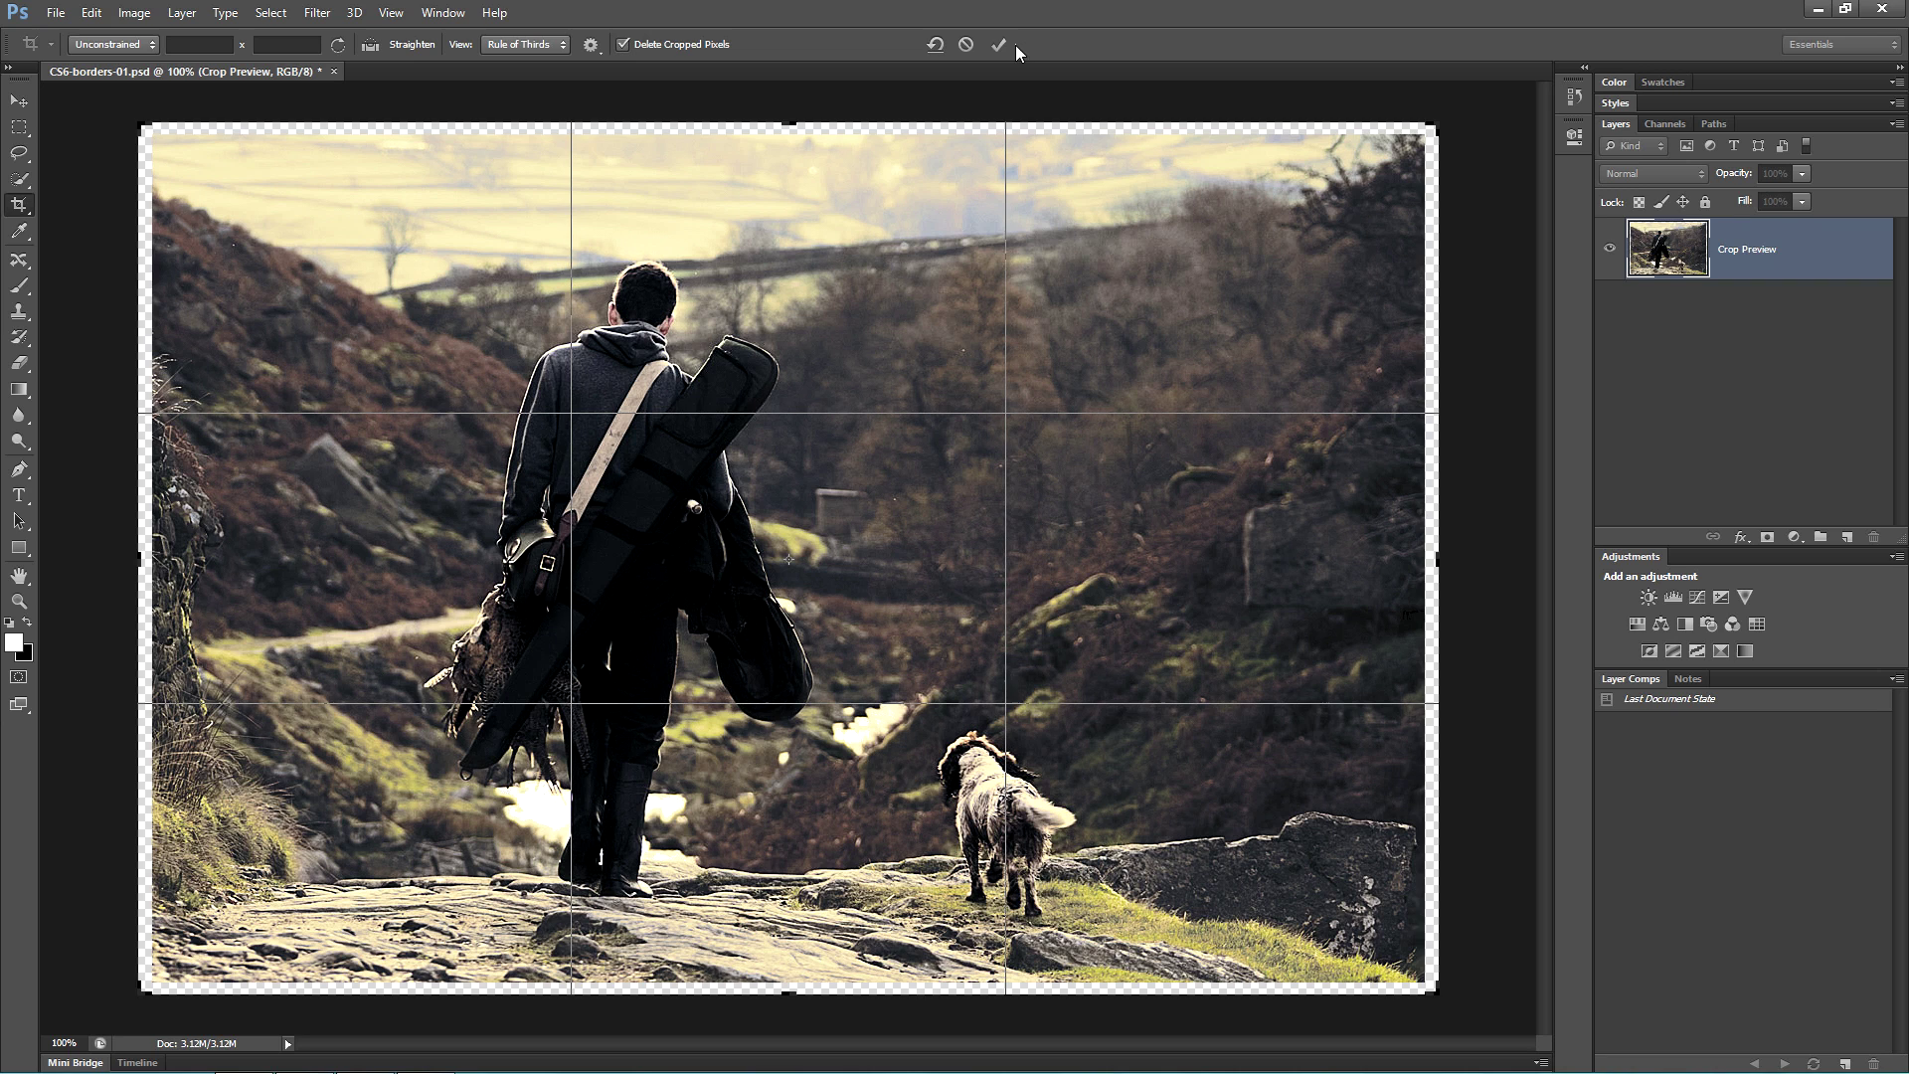
pyautogui.click(1006, 44)
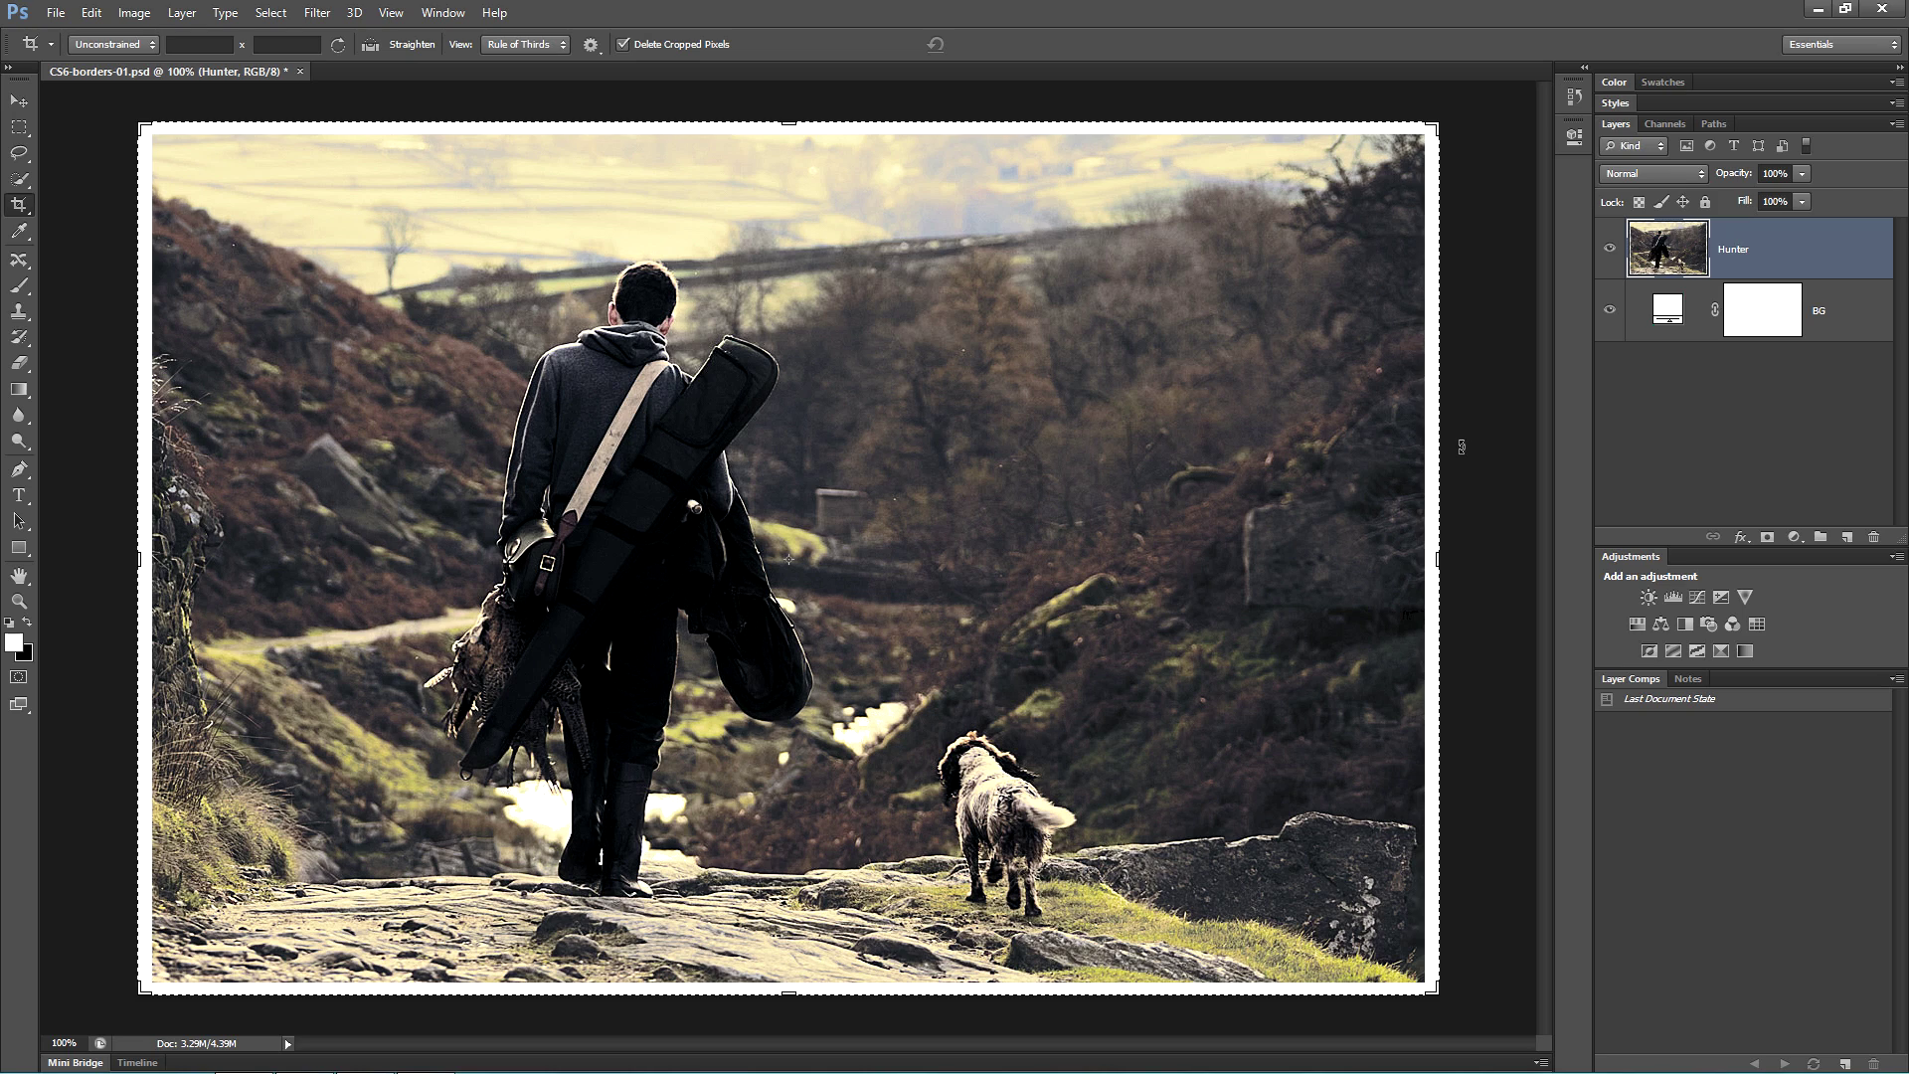
# Step: Undo the crop and enlarge the canvas by 20 px in width and height via Canvas Size
pyautogui.hotkey('ctrl', 'z')
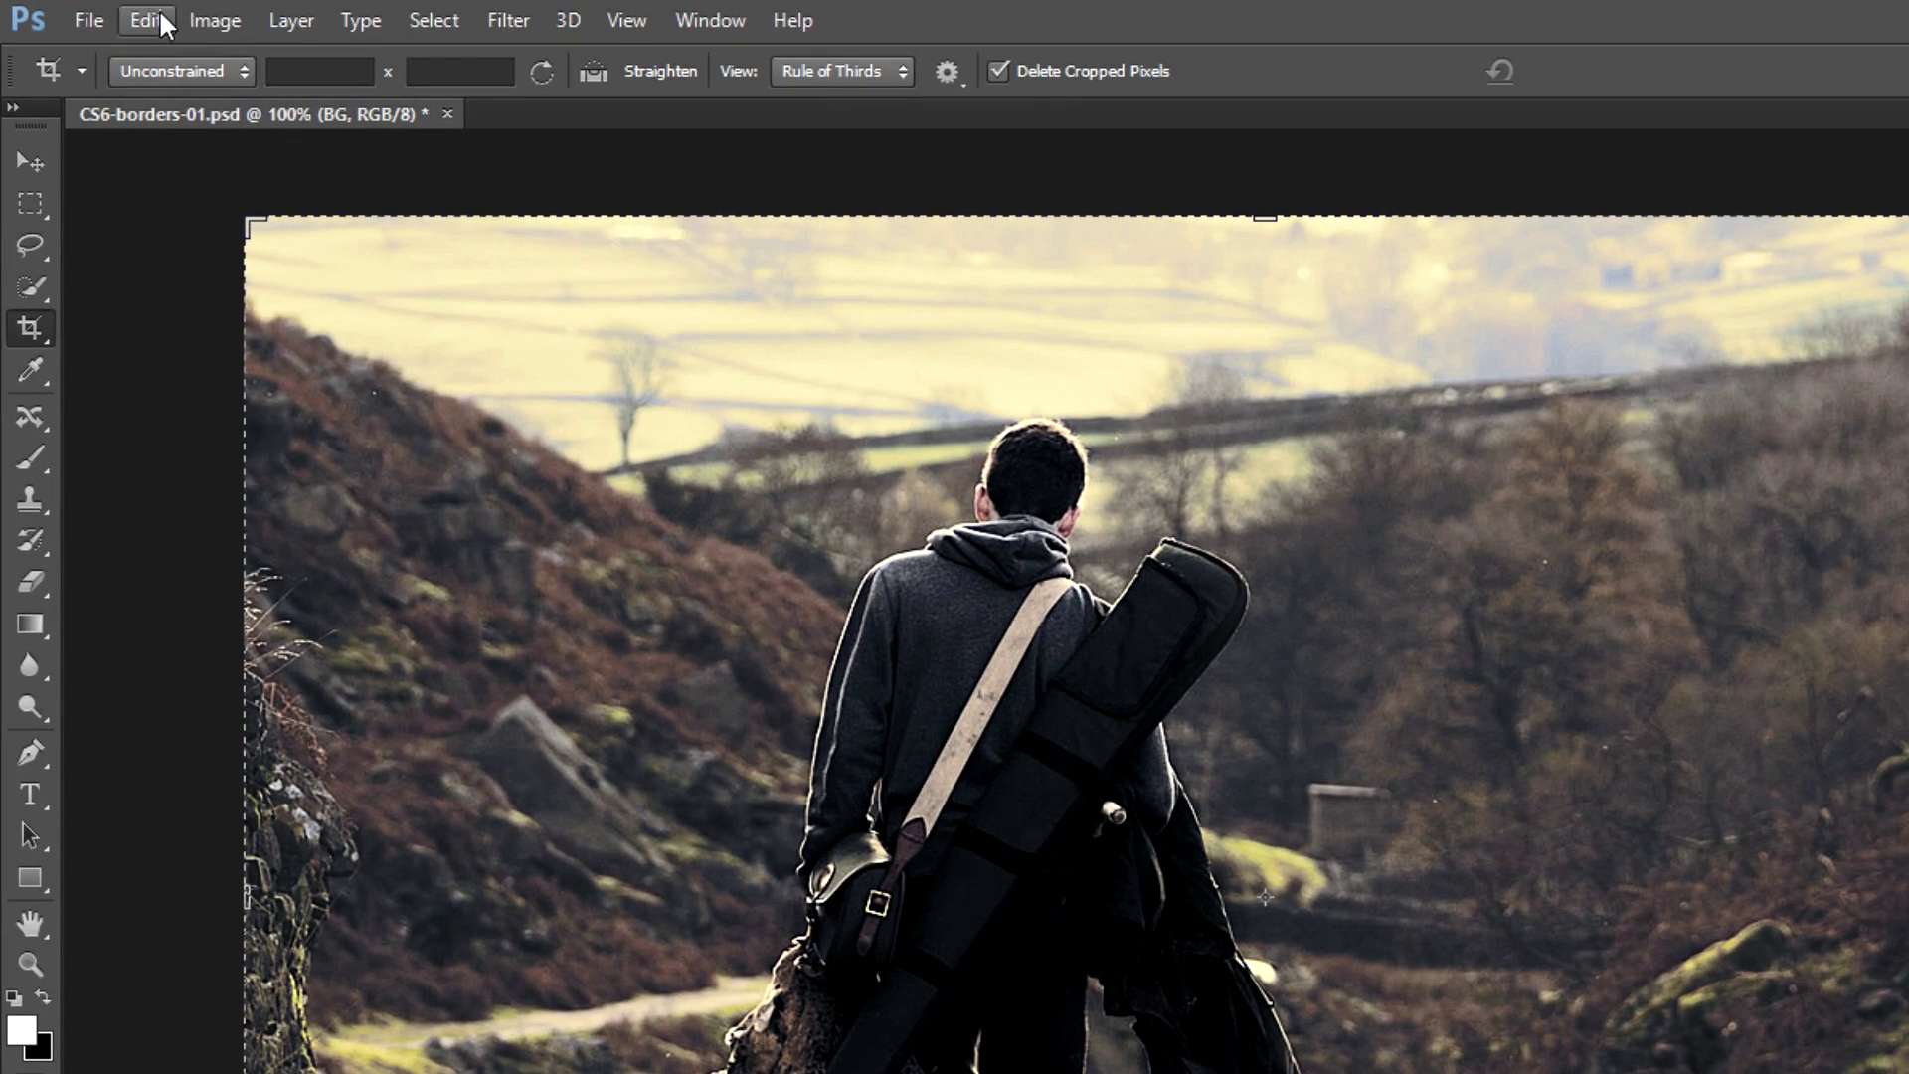
pyautogui.click(163, 16)
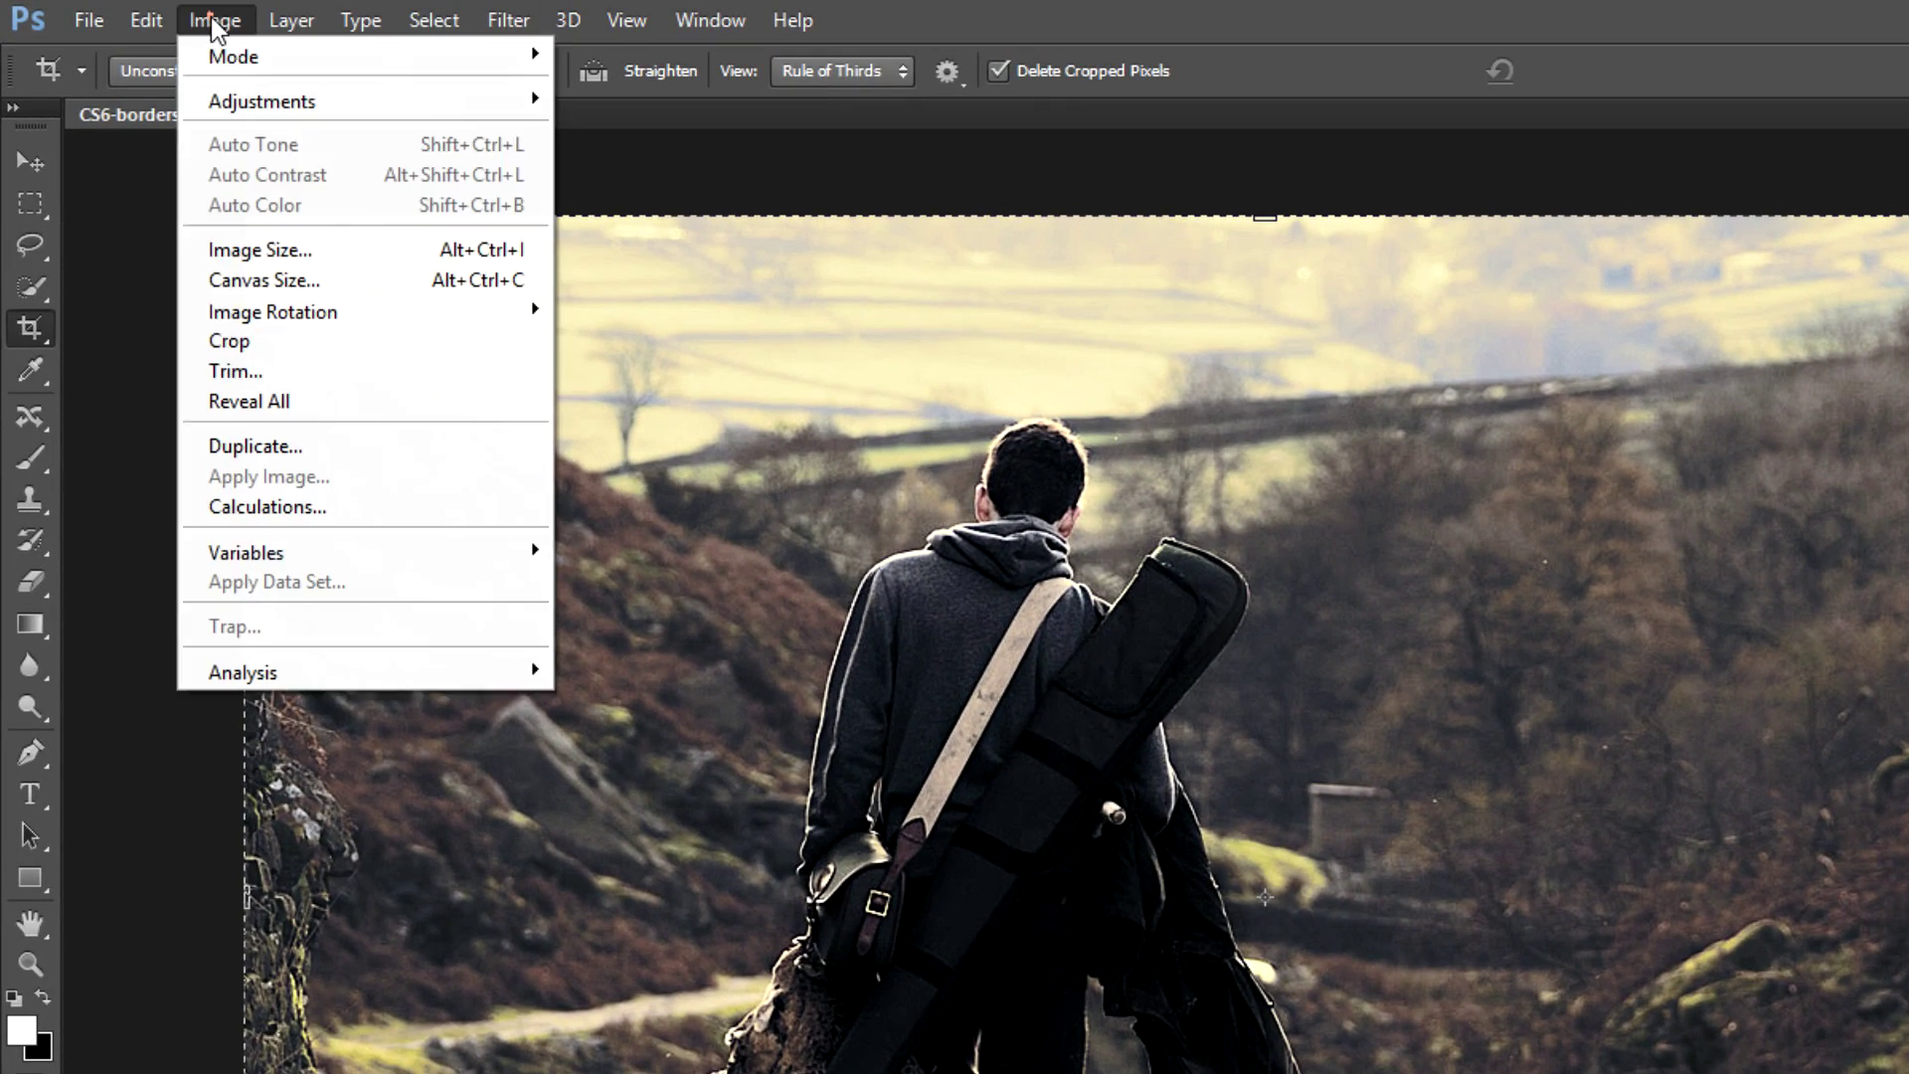
pyautogui.click(289, 279)
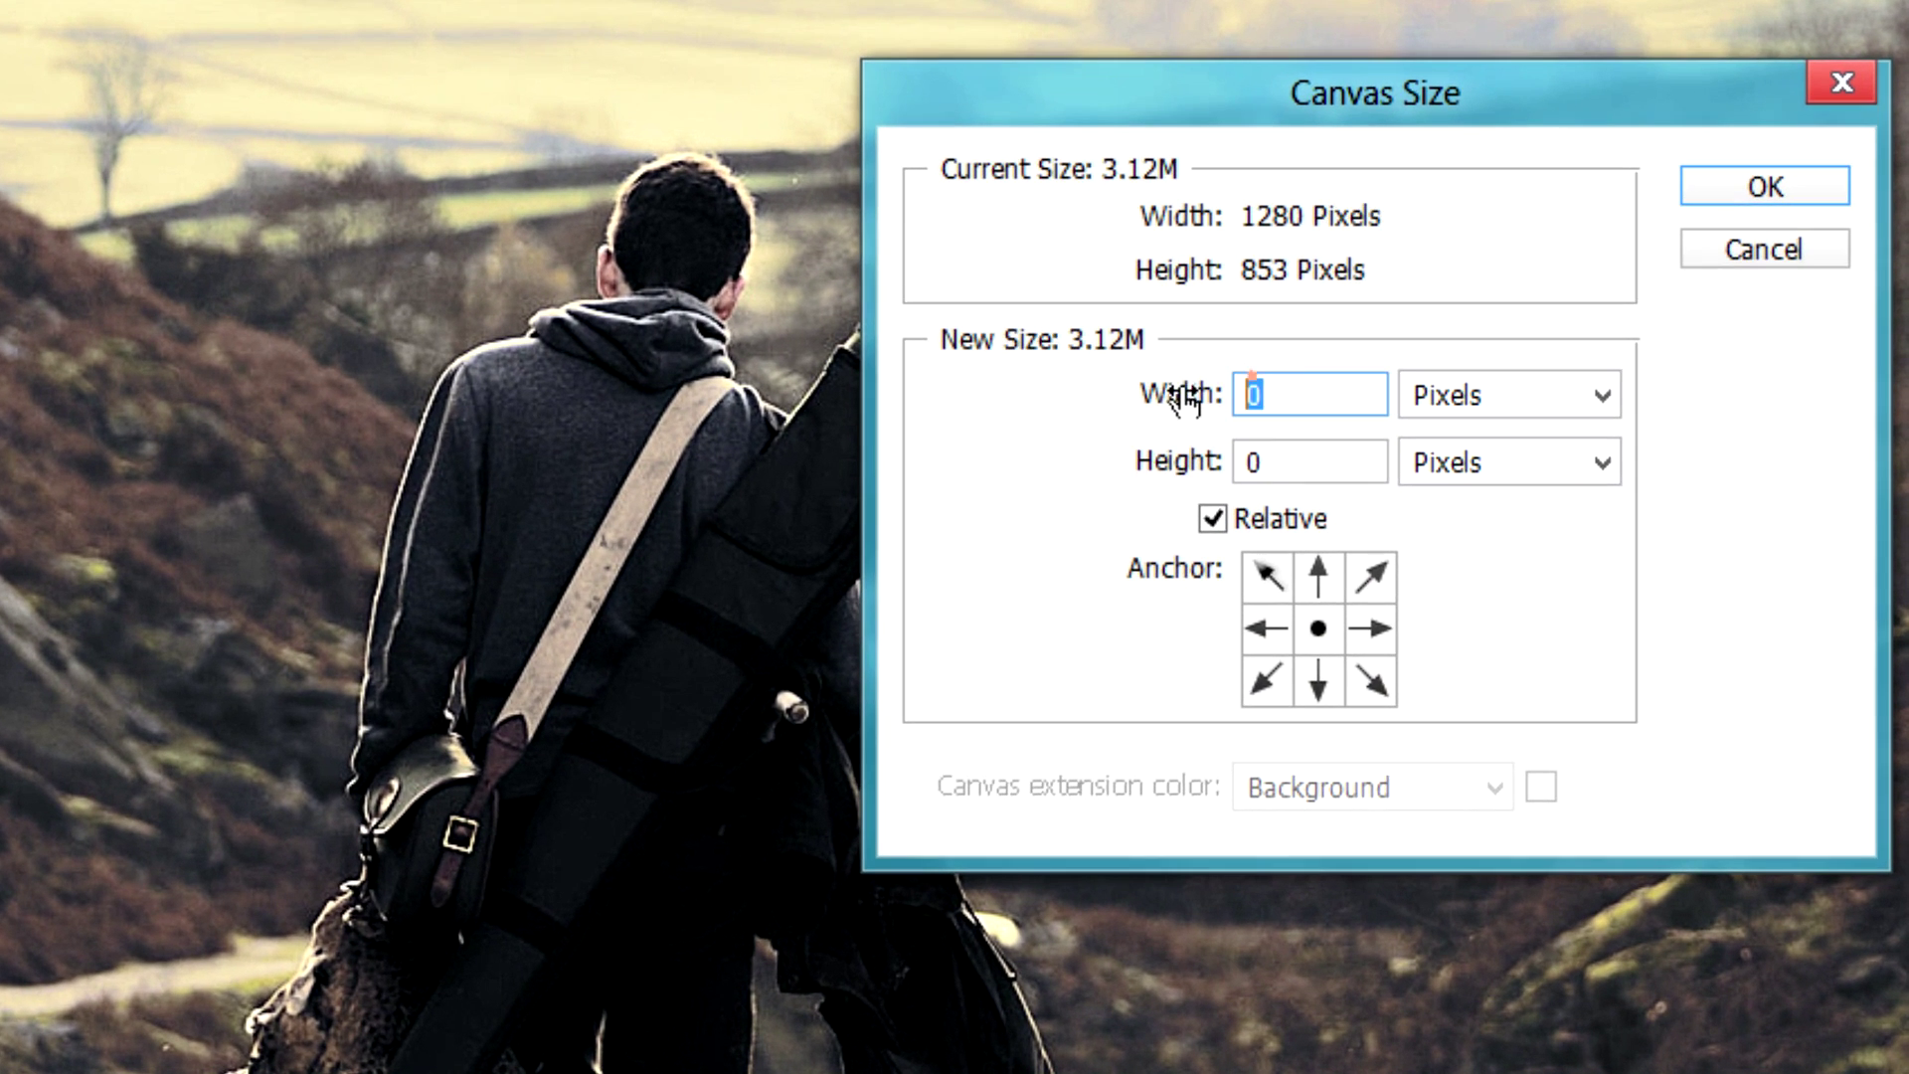
pyautogui.write('20')
pyautogui.press('Tab')
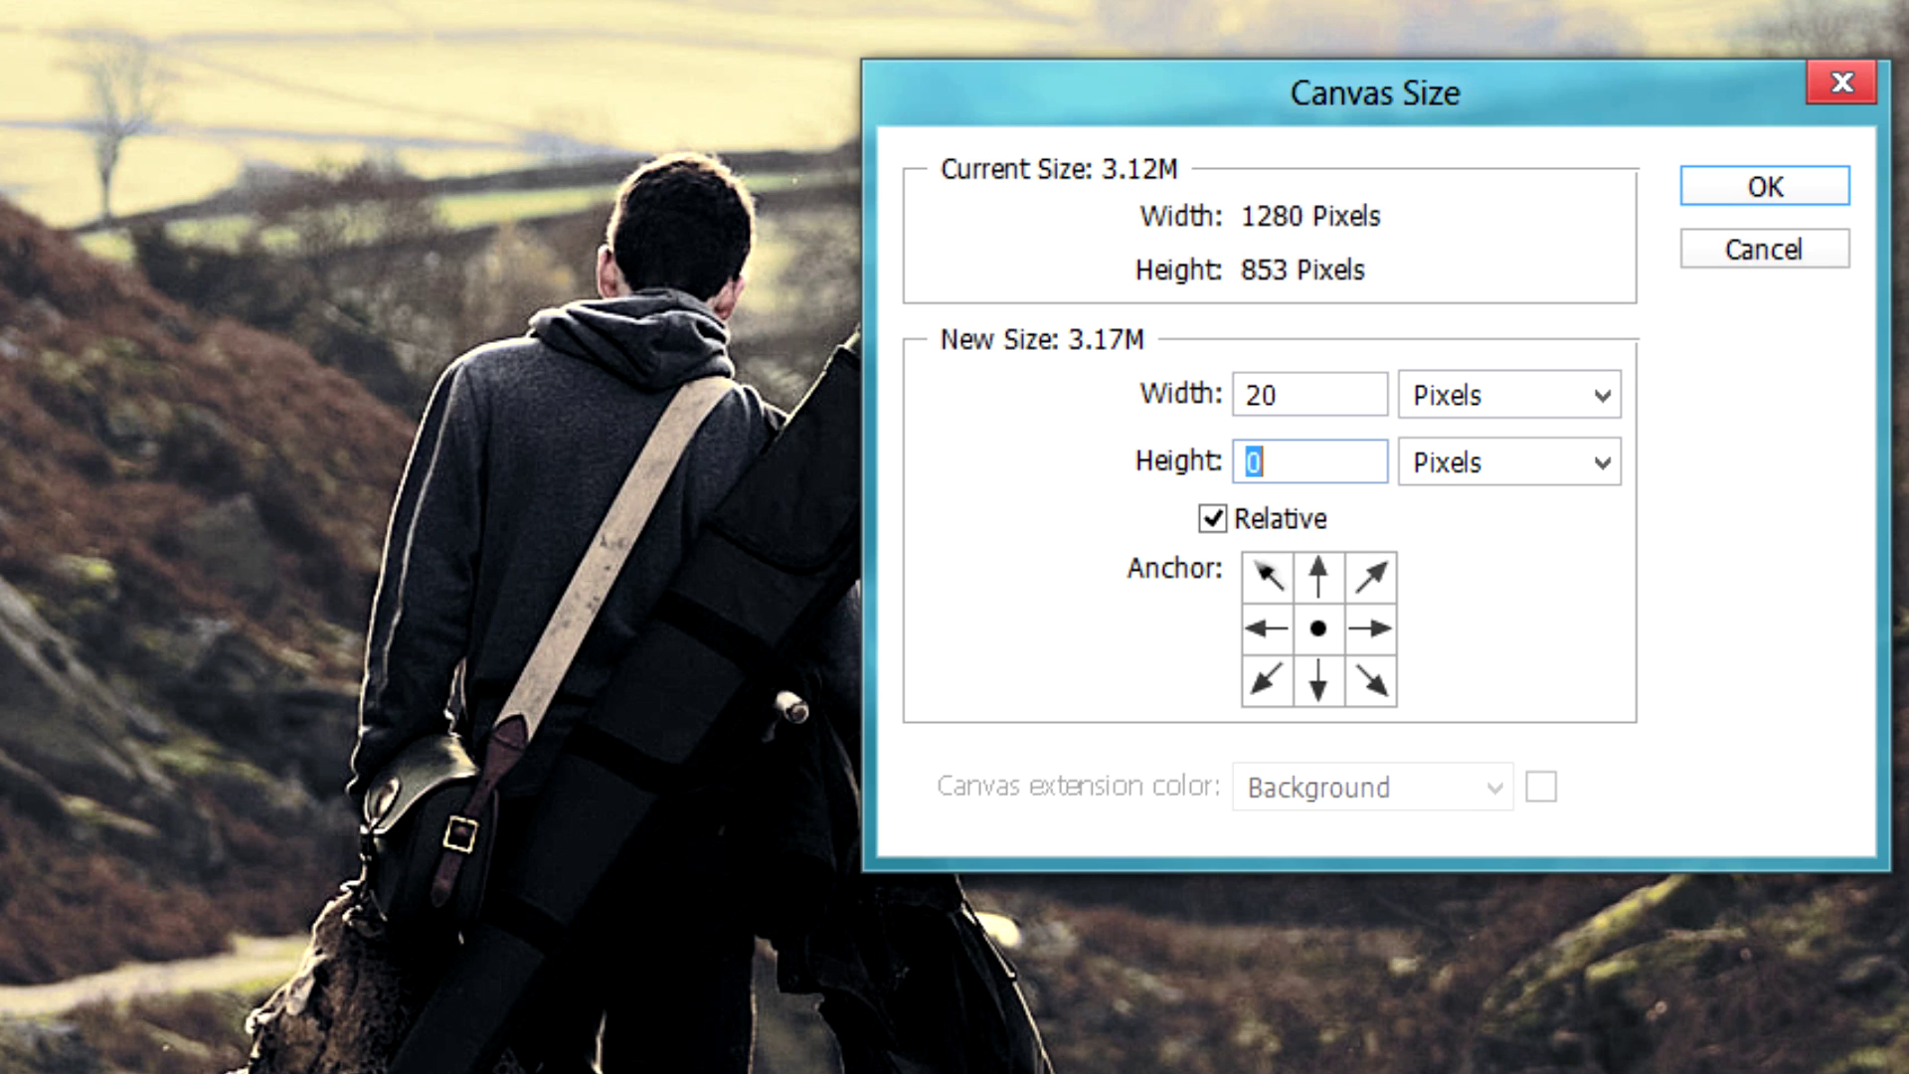
pyautogui.write('20')
pyautogui.press('Tab')
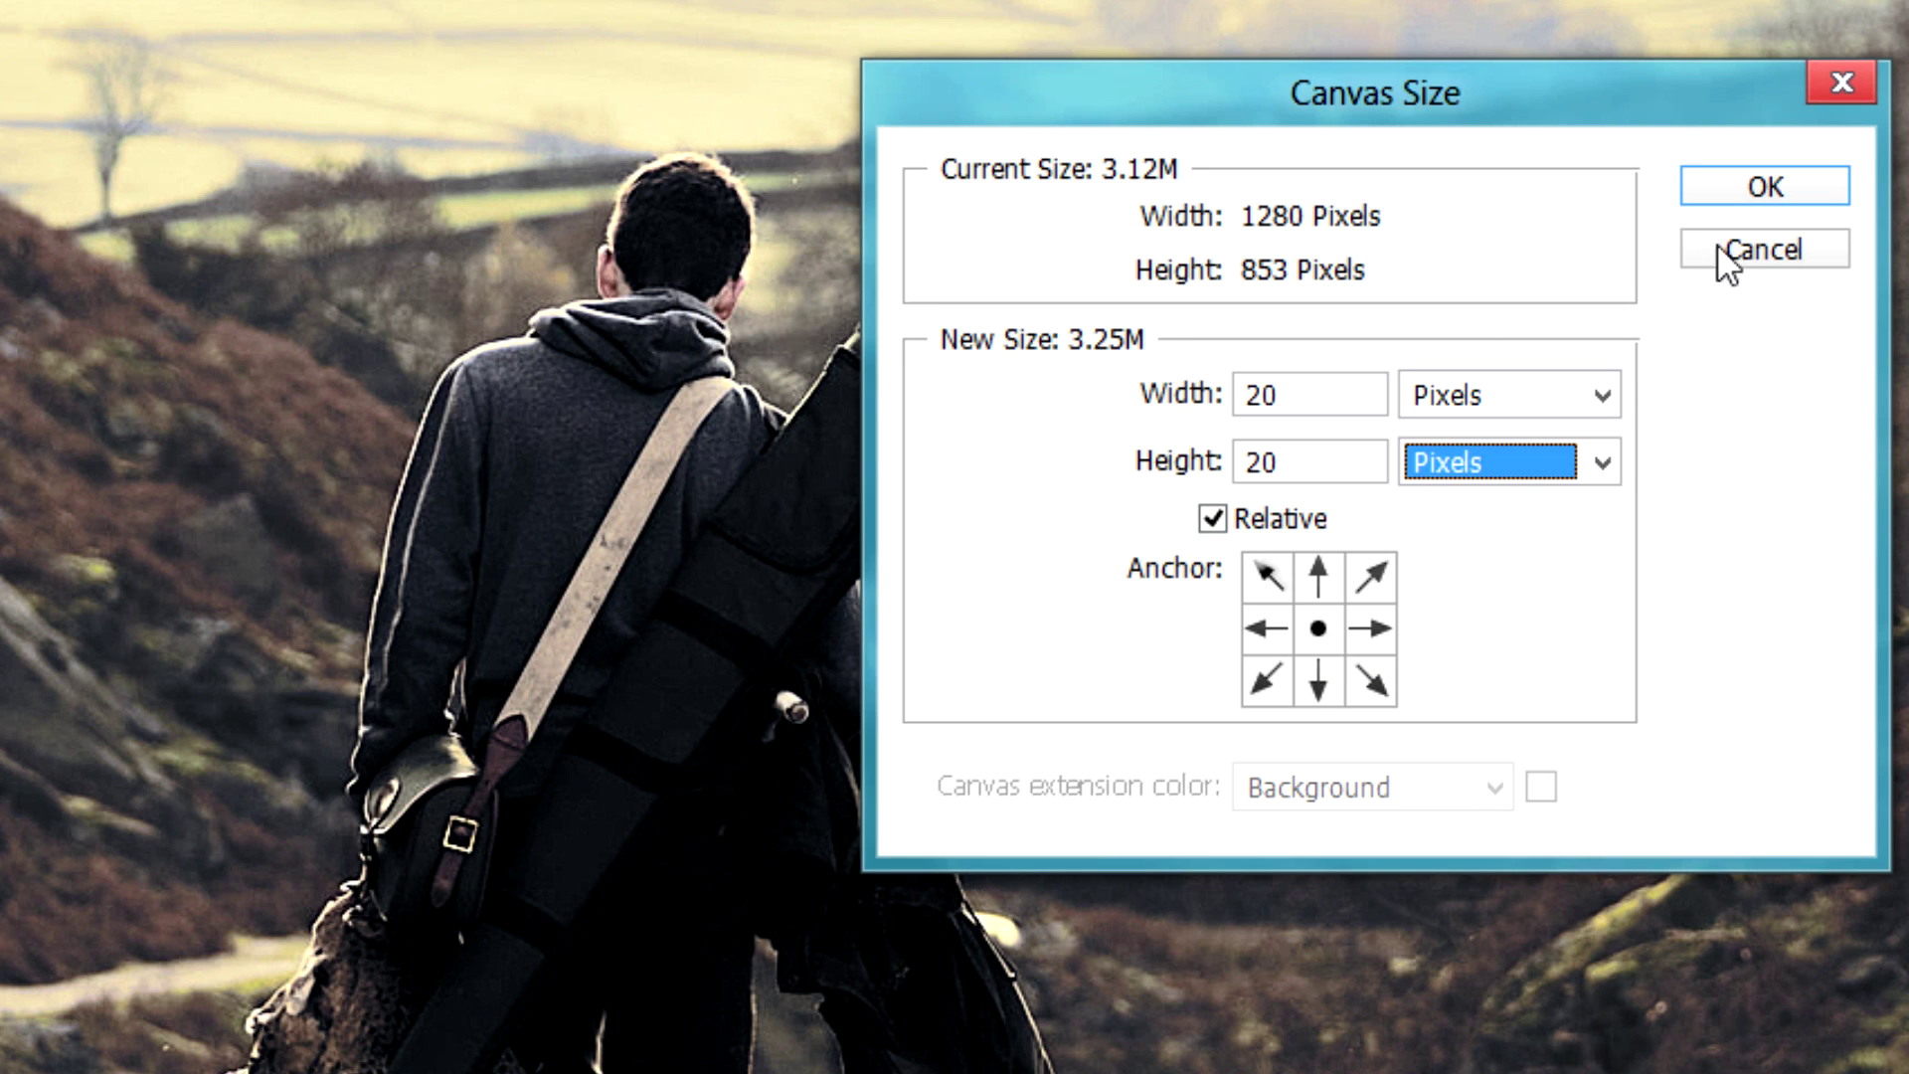
pyautogui.click(1758, 191)
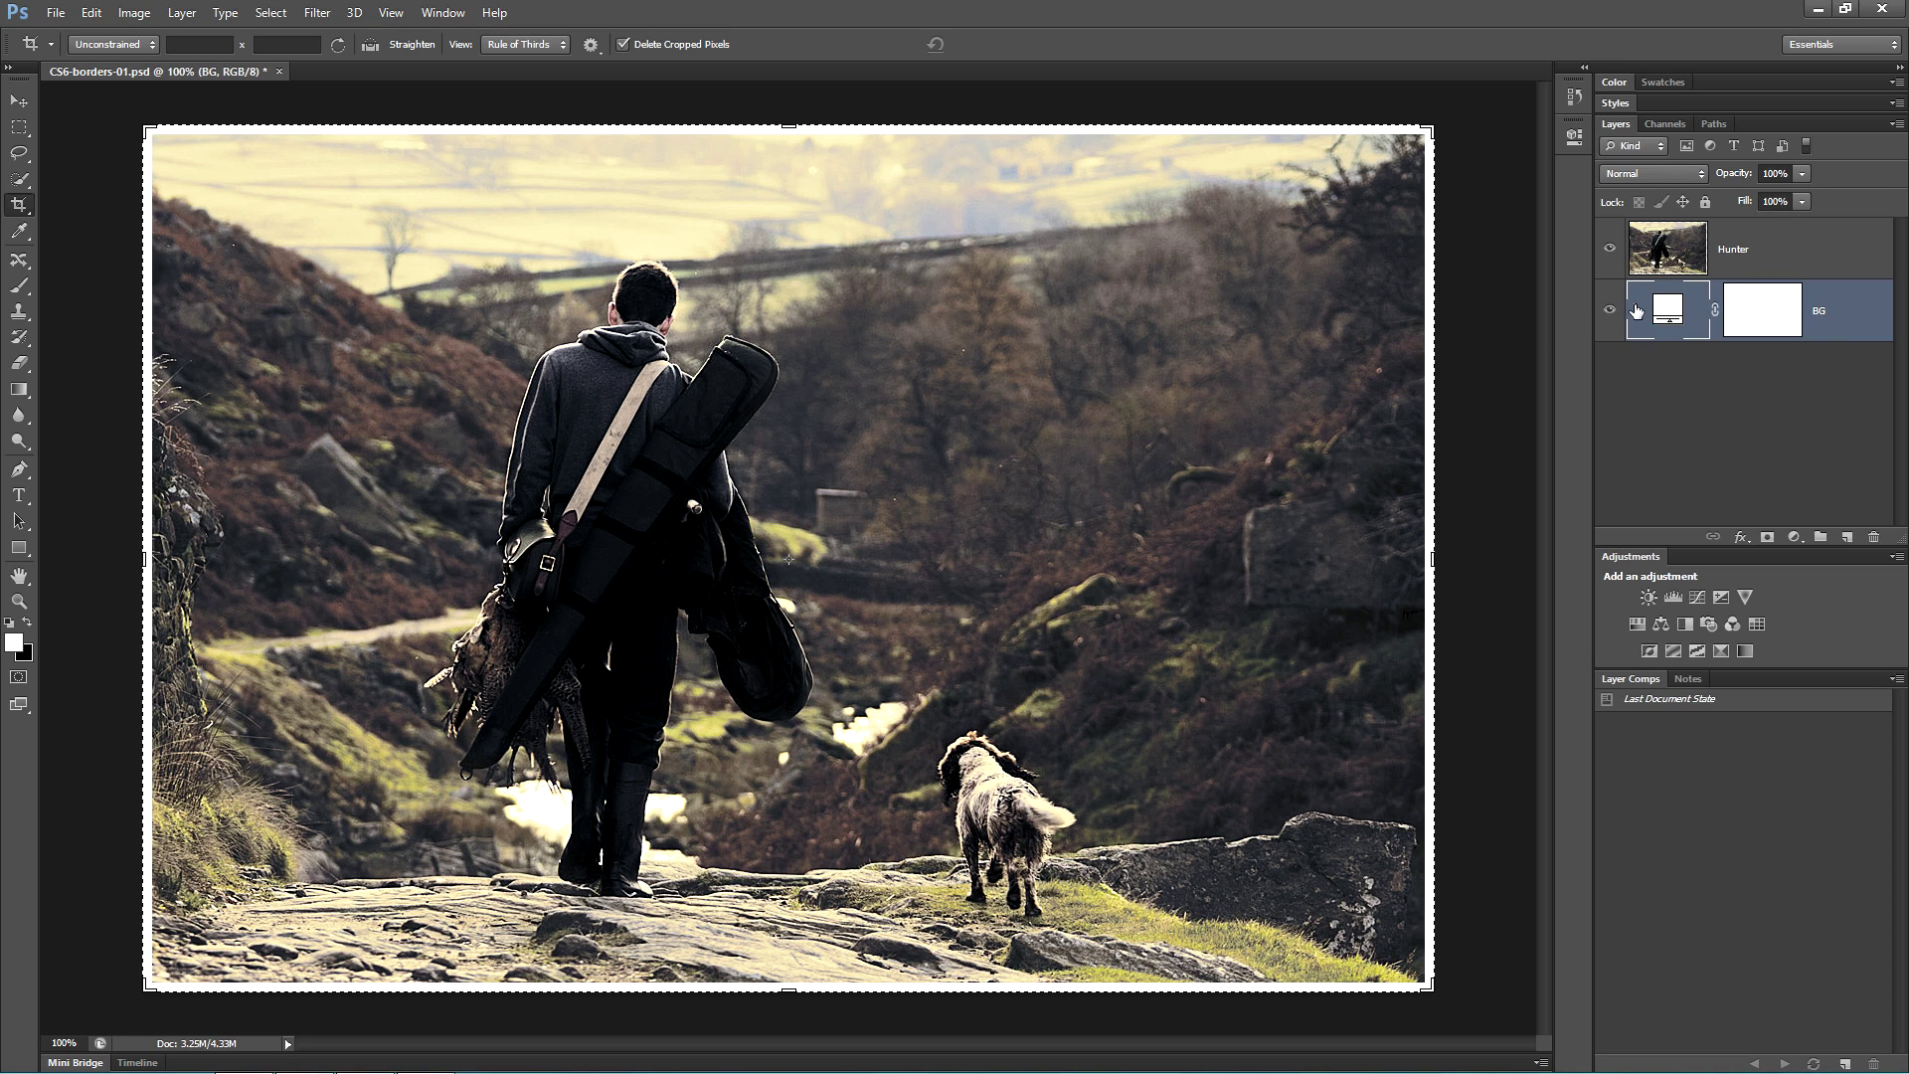
# Step: Undo the canvas enlargement and give the Hunter layer a 4 px white inside Stroke
pyautogui.hotkey('ctrl', 'z')
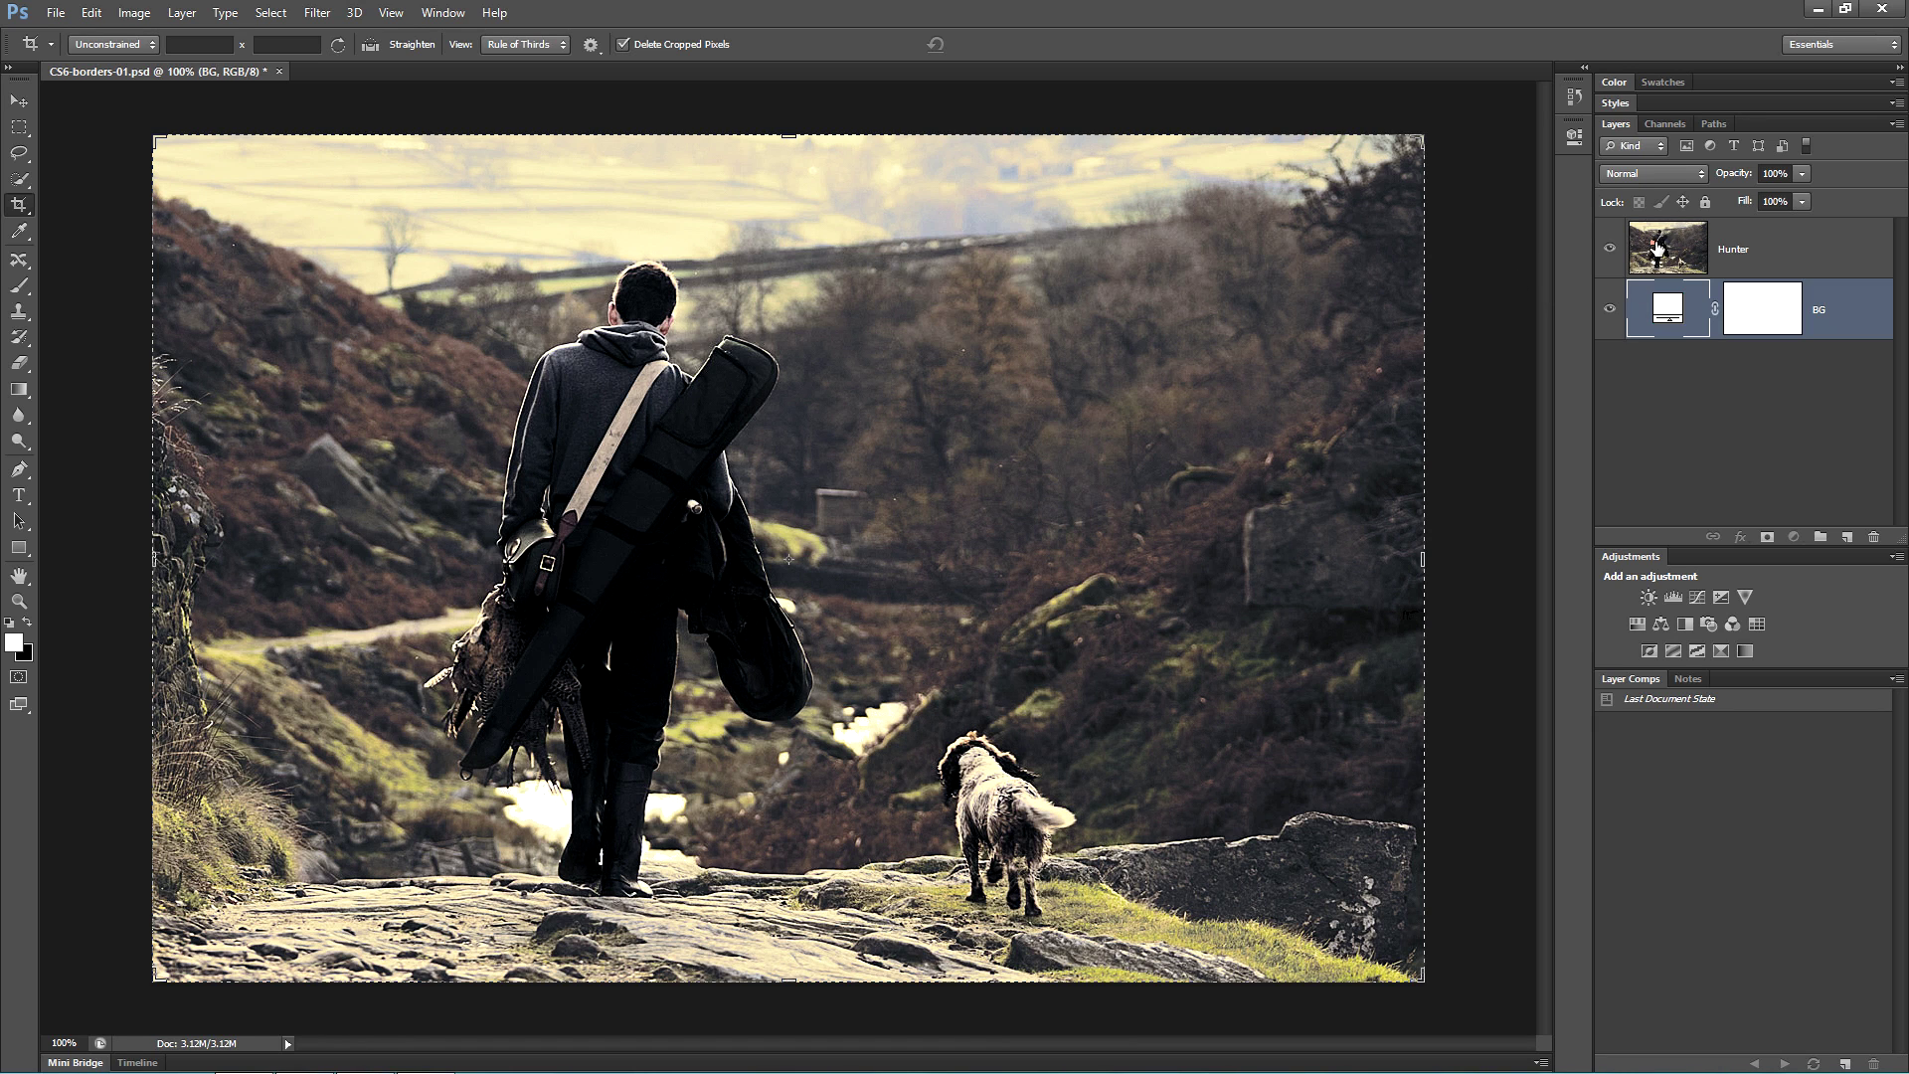
pyautogui.click(1650, 249)
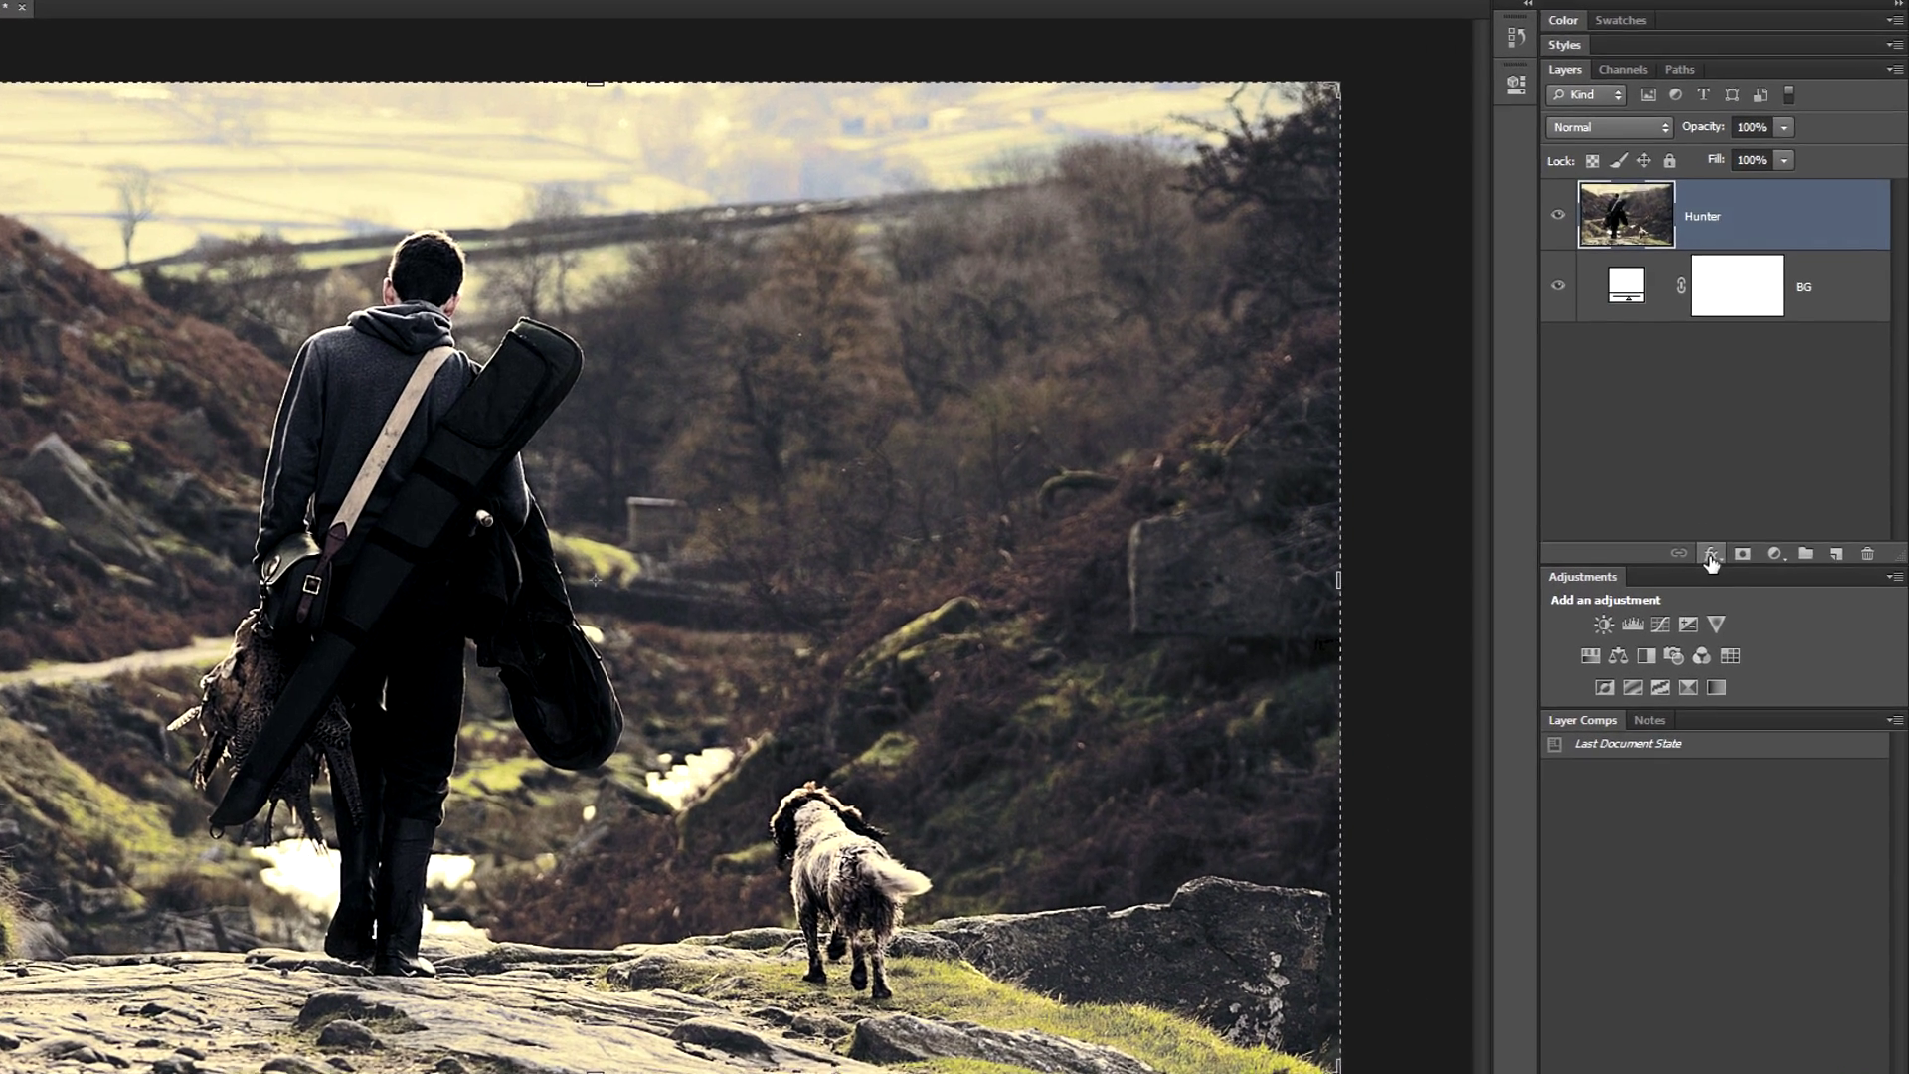
pyautogui.click(1726, 546)
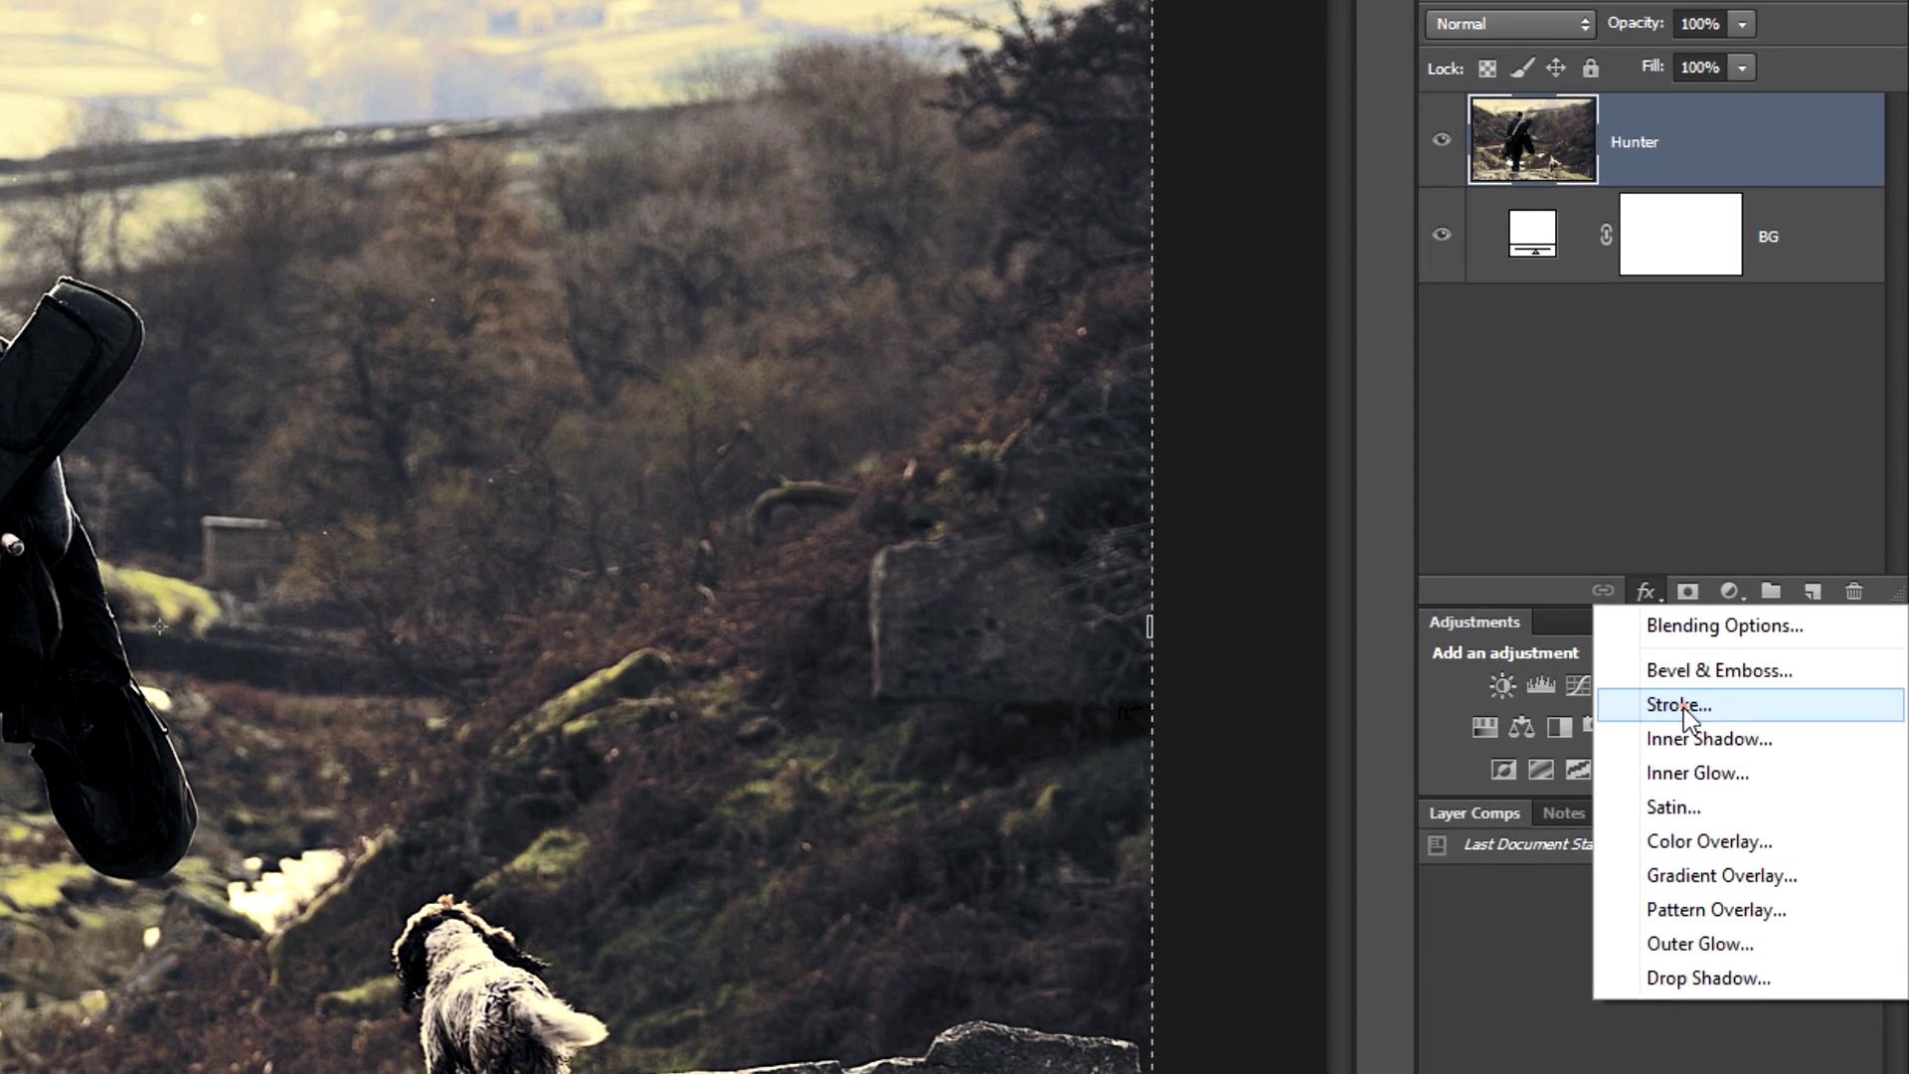
pyautogui.click(1684, 708)
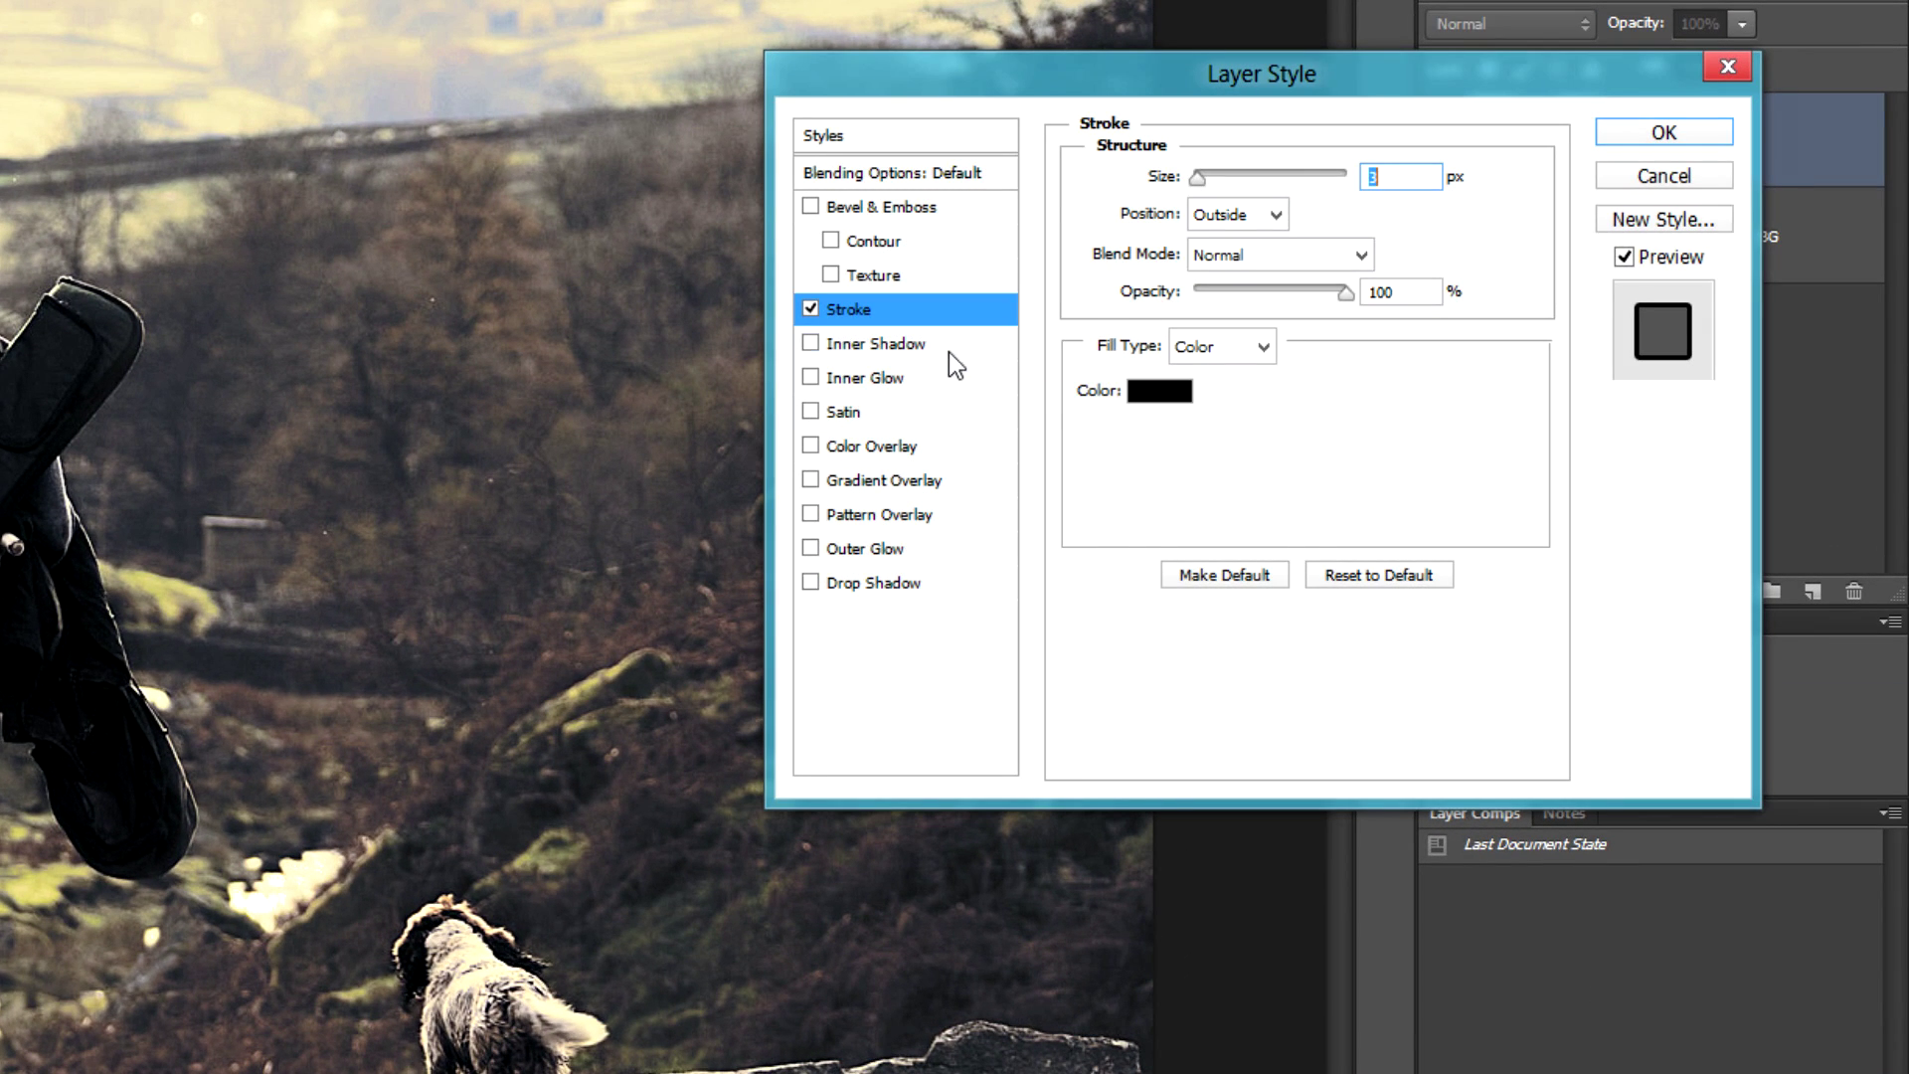
pyautogui.click(1148, 389)
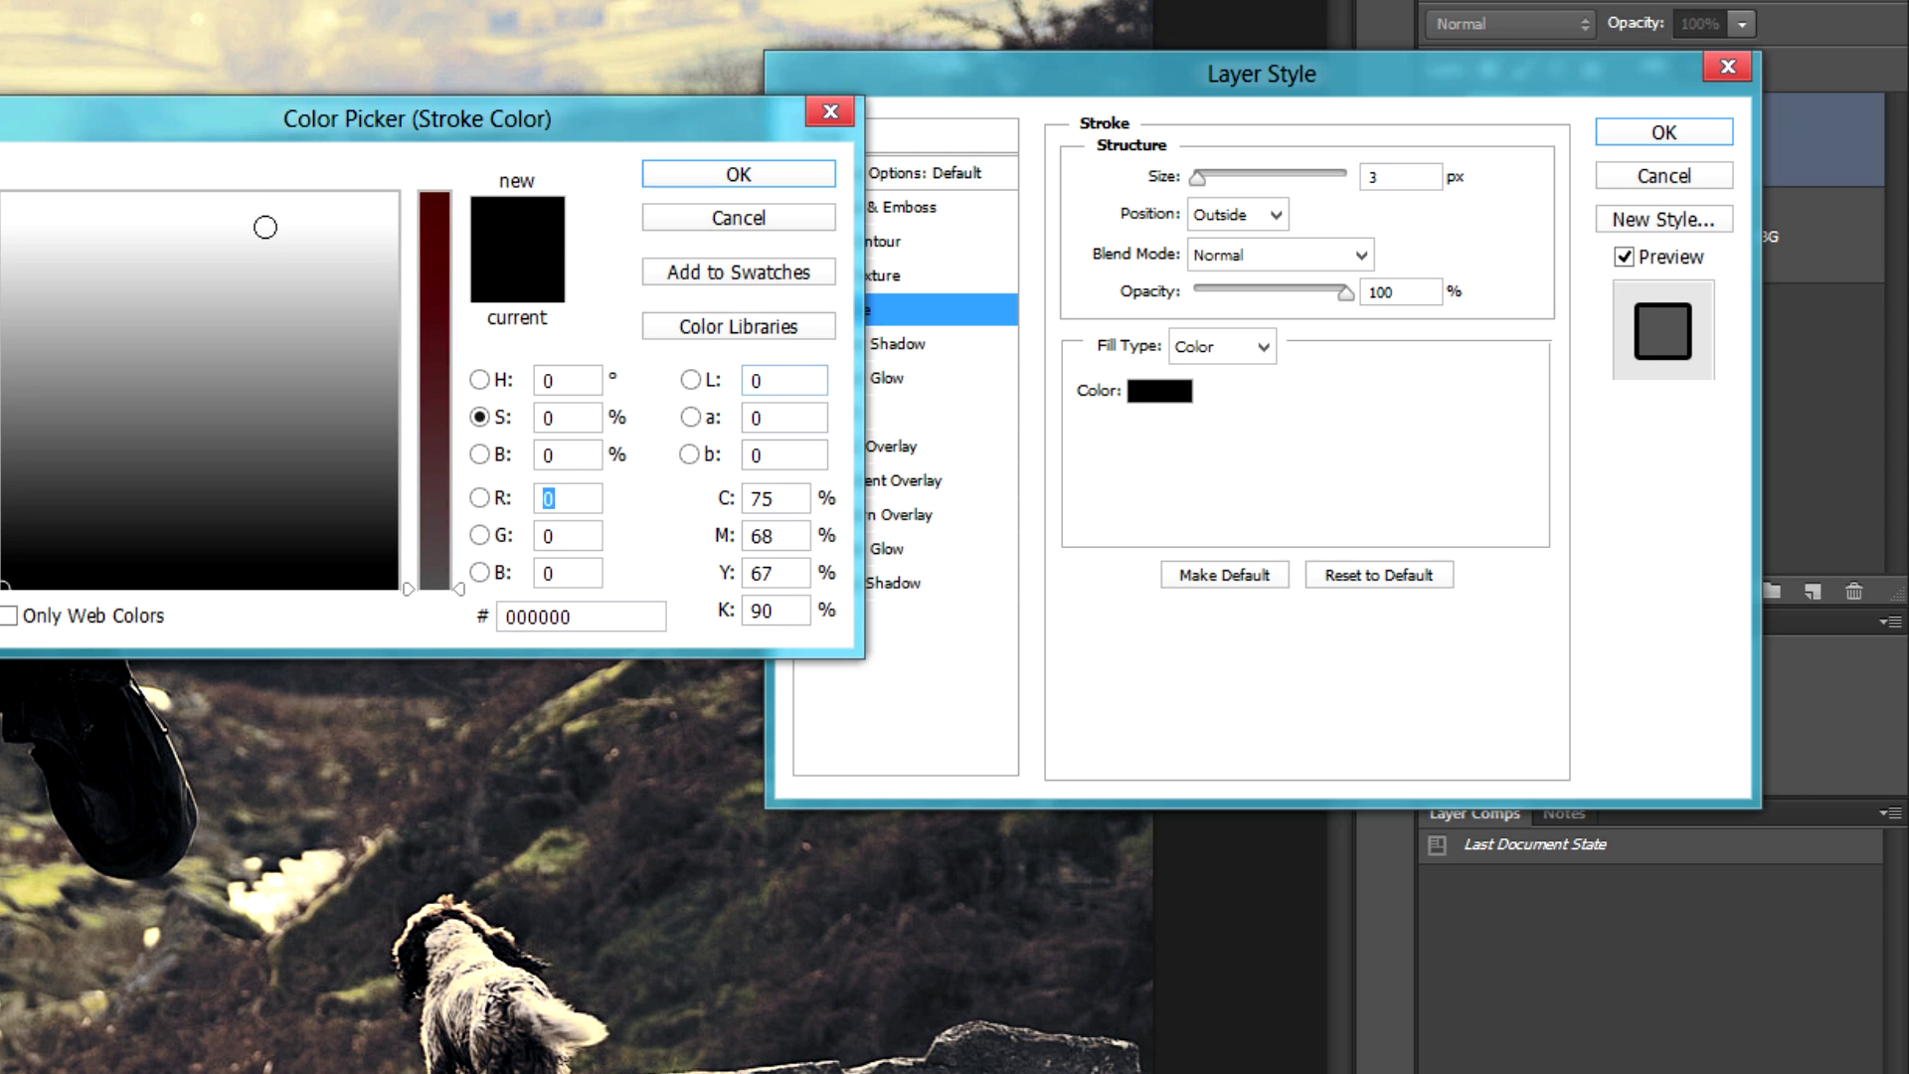
pyautogui.moveTo(264, 219); pyautogui.dragTo(8, 195)
pyautogui.click(718, 182)
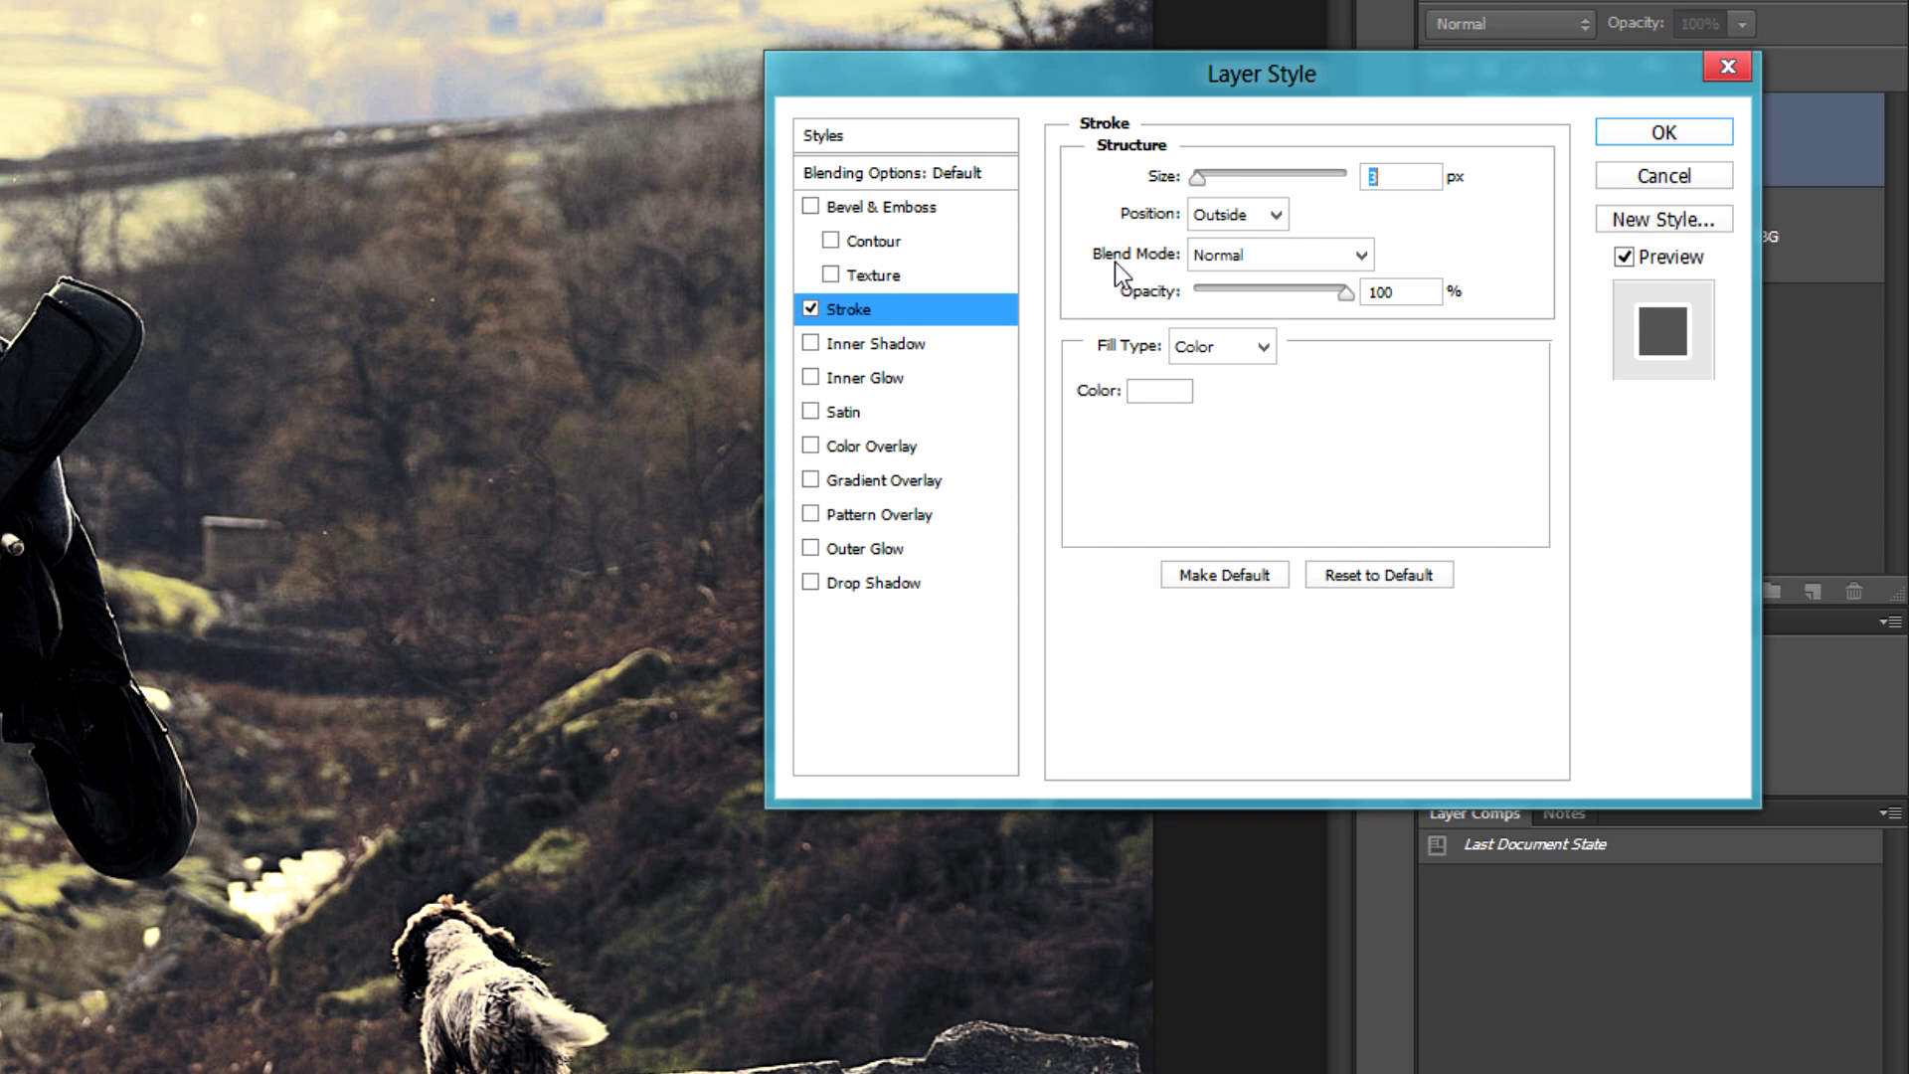
pyautogui.click(1233, 215)
pyautogui.click(1231, 266)
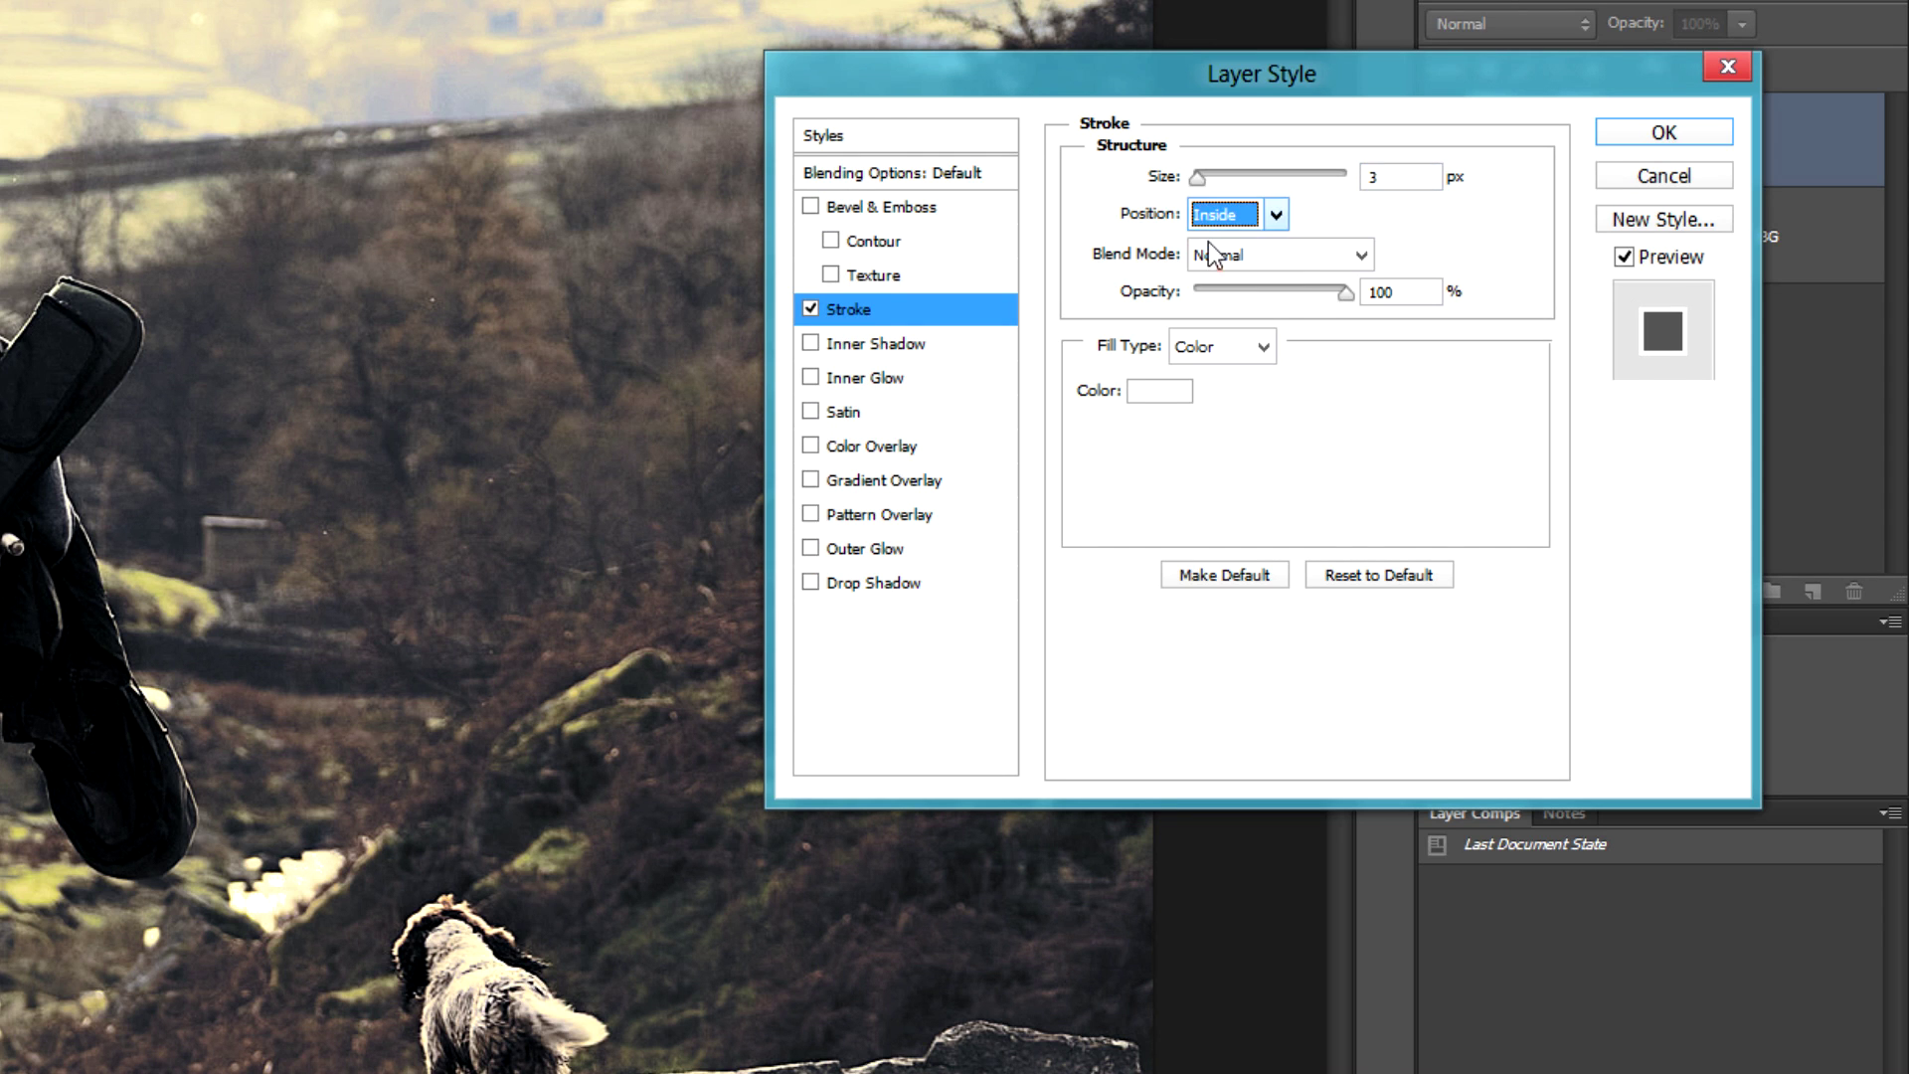
pyautogui.moveTo(1192, 179); pyautogui.dragTo(1201, 180)
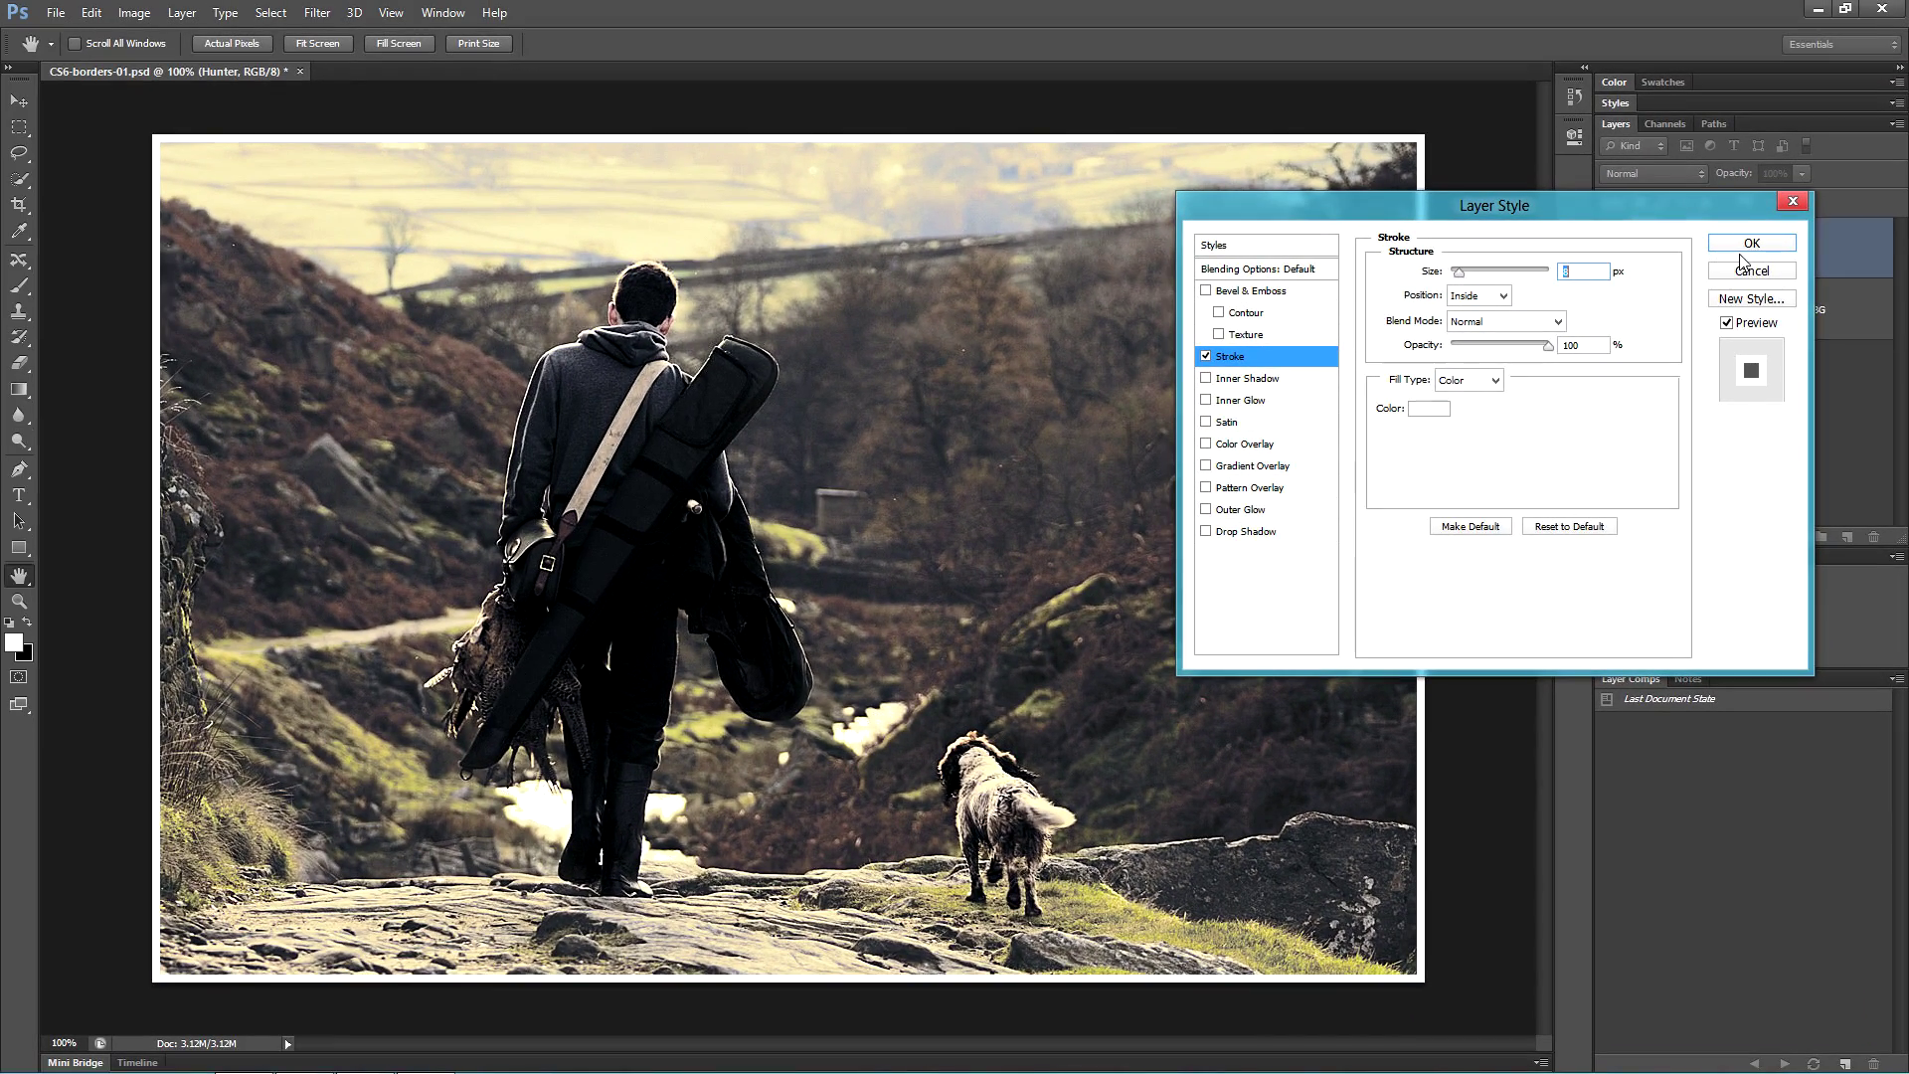
pyautogui.click(1748, 245)
# Step: Toggle the stroke effect off and on to compare, leaving it hidden
pyautogui.press('c')
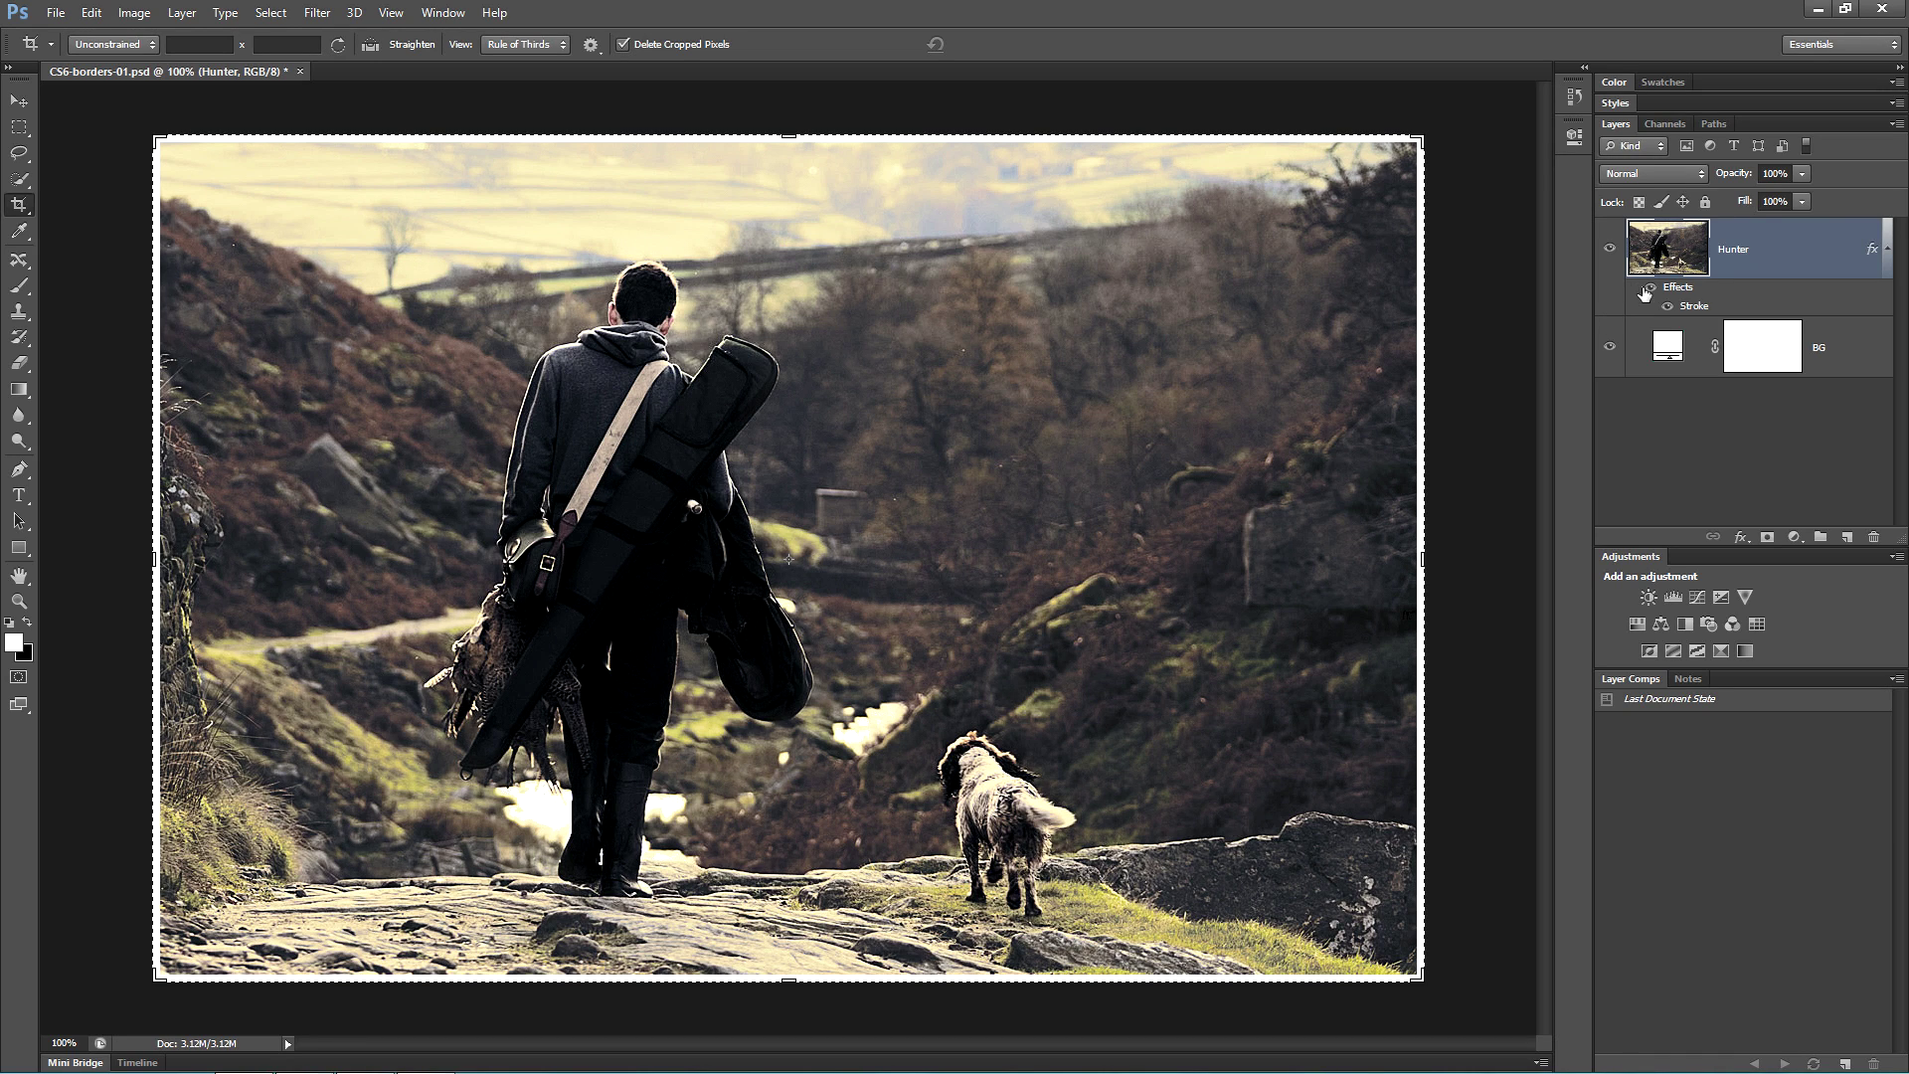
pyautogui.click(1651, 289)
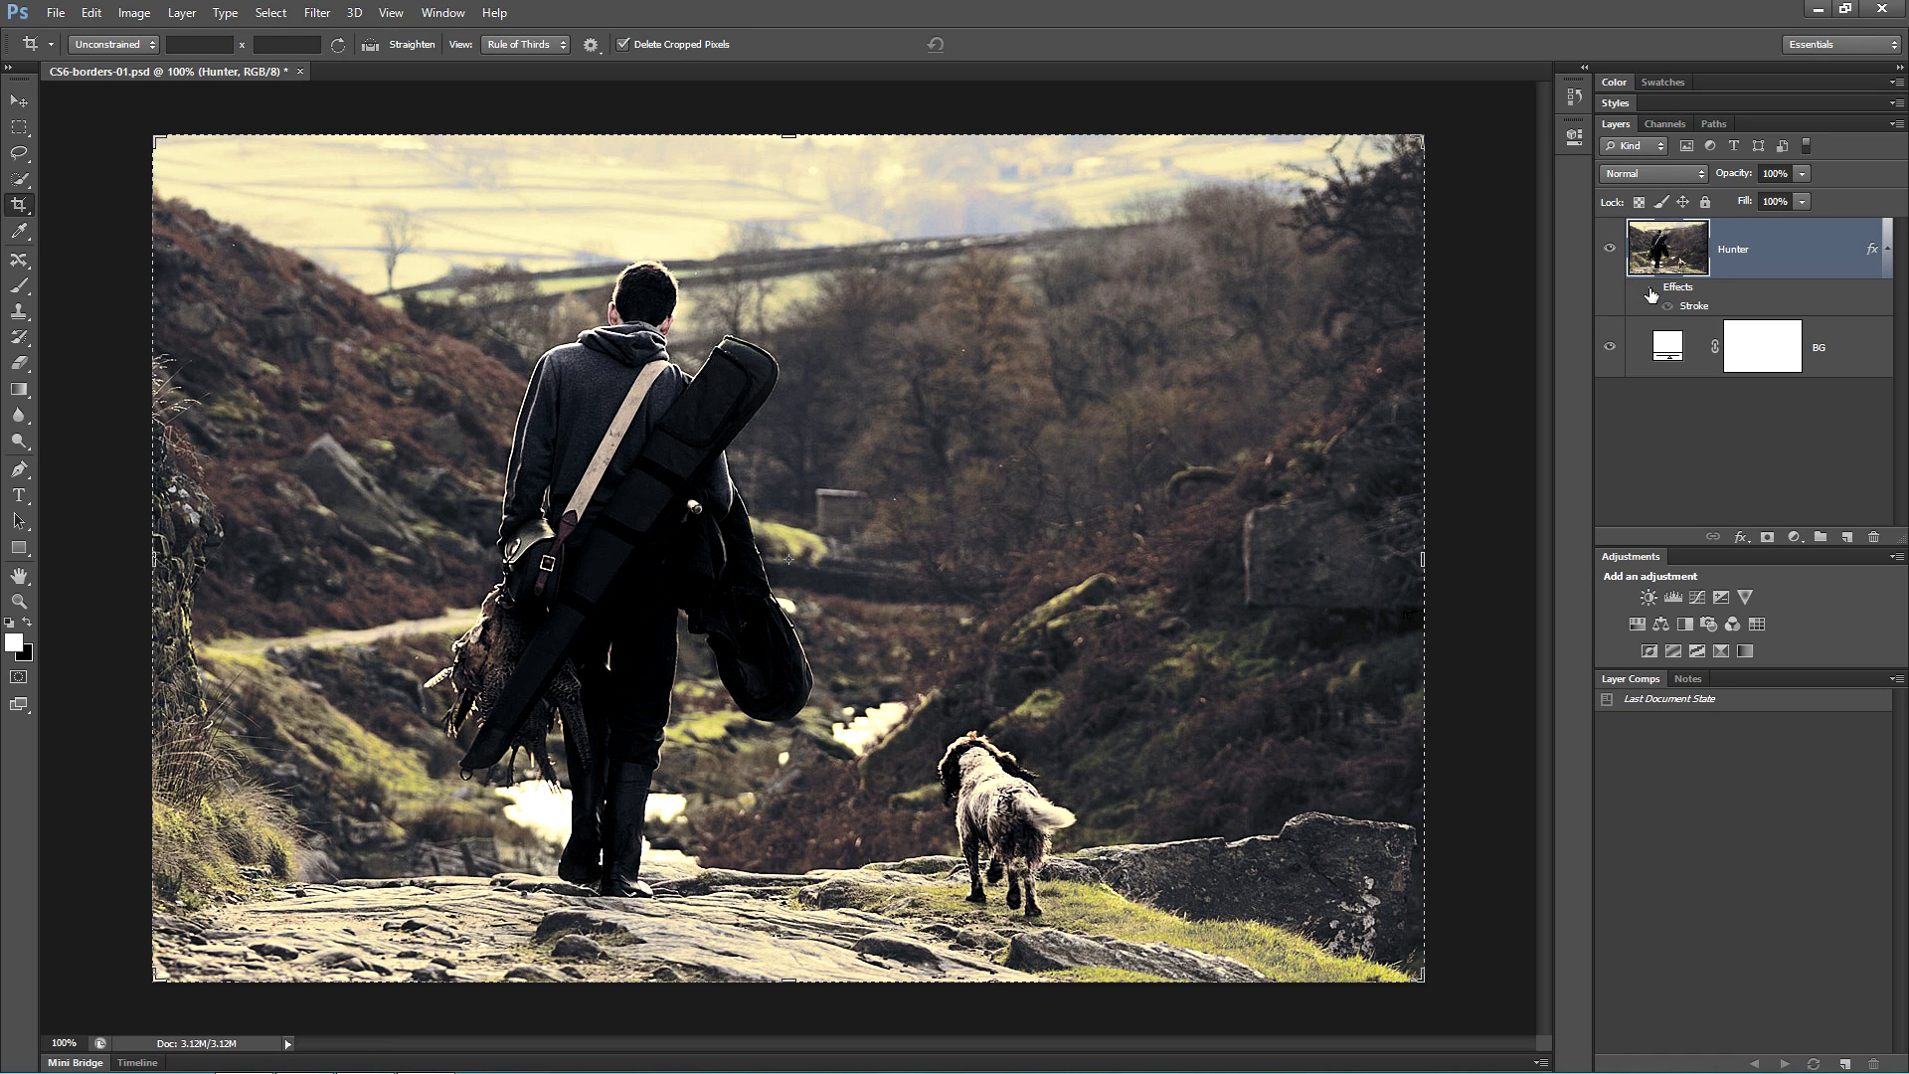
pyautogui.click(1650, 290)
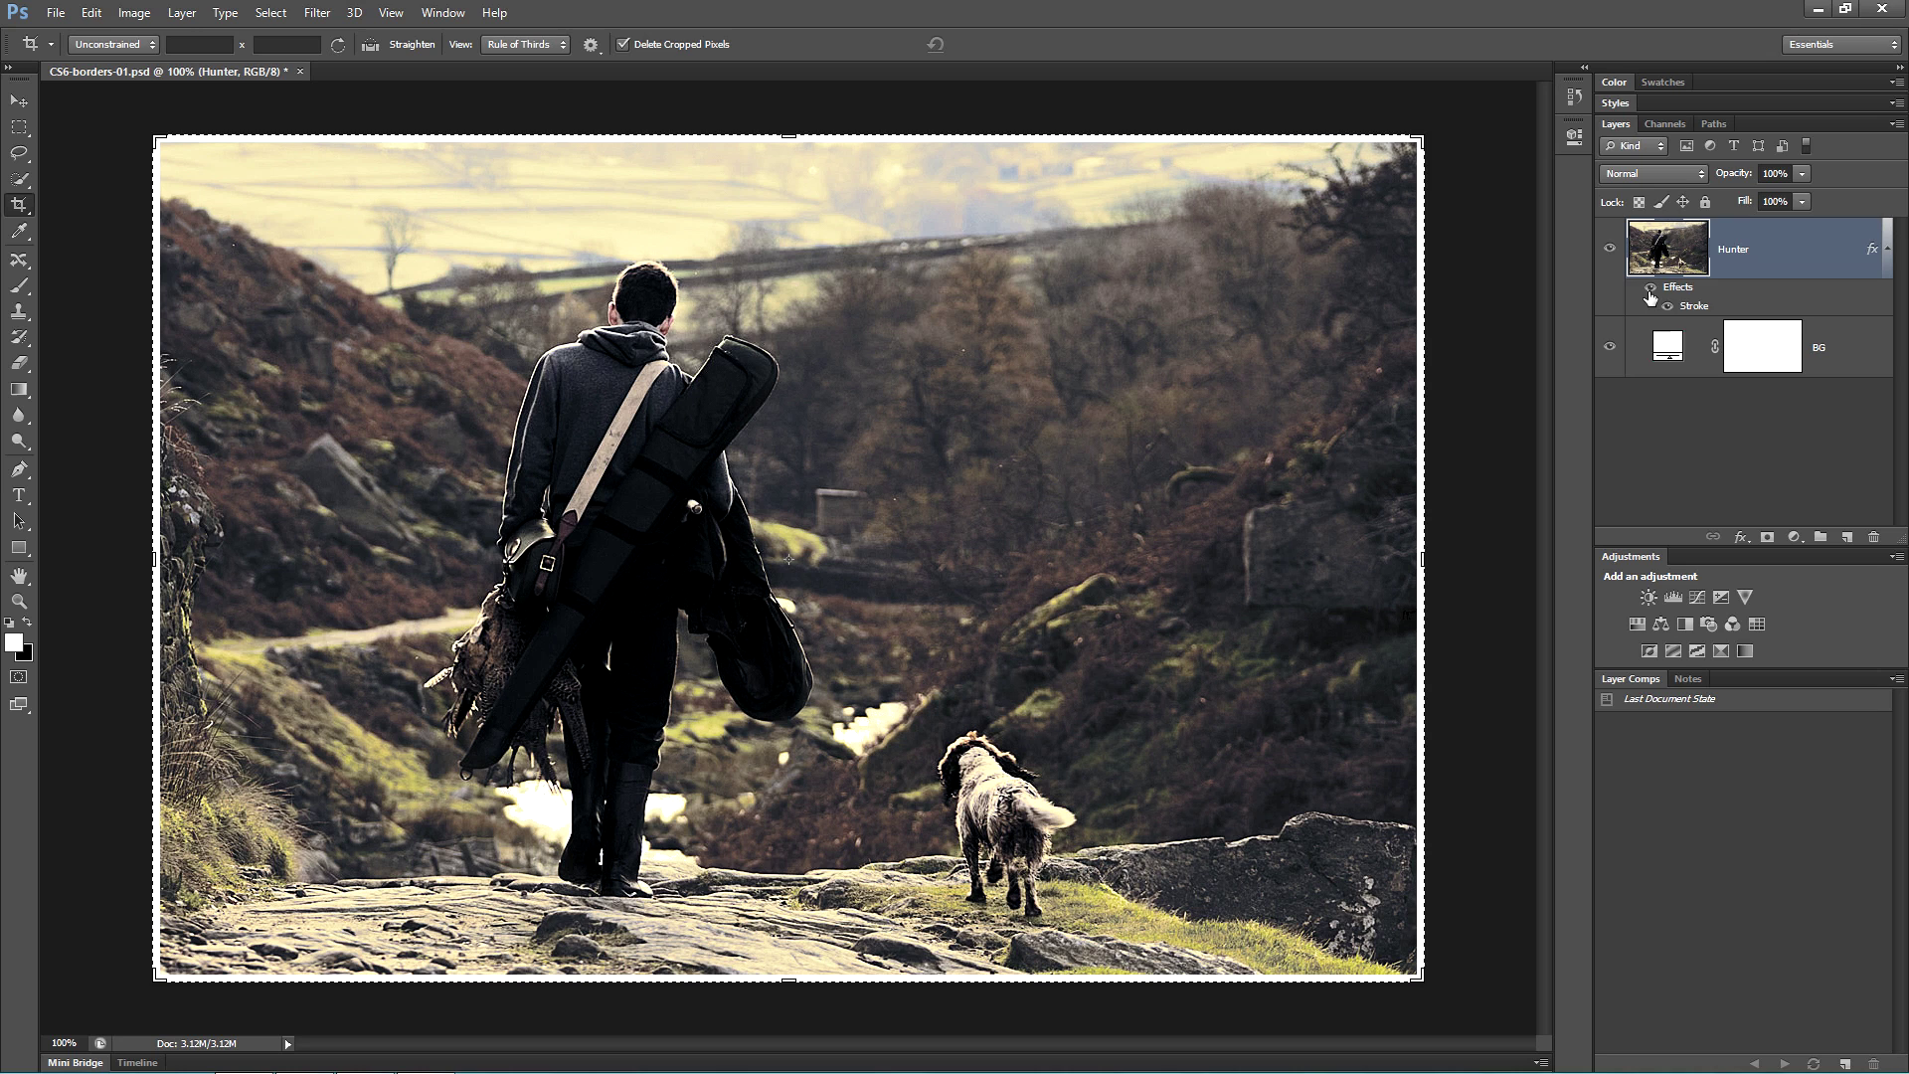
pyautogui.click(1651, 291)
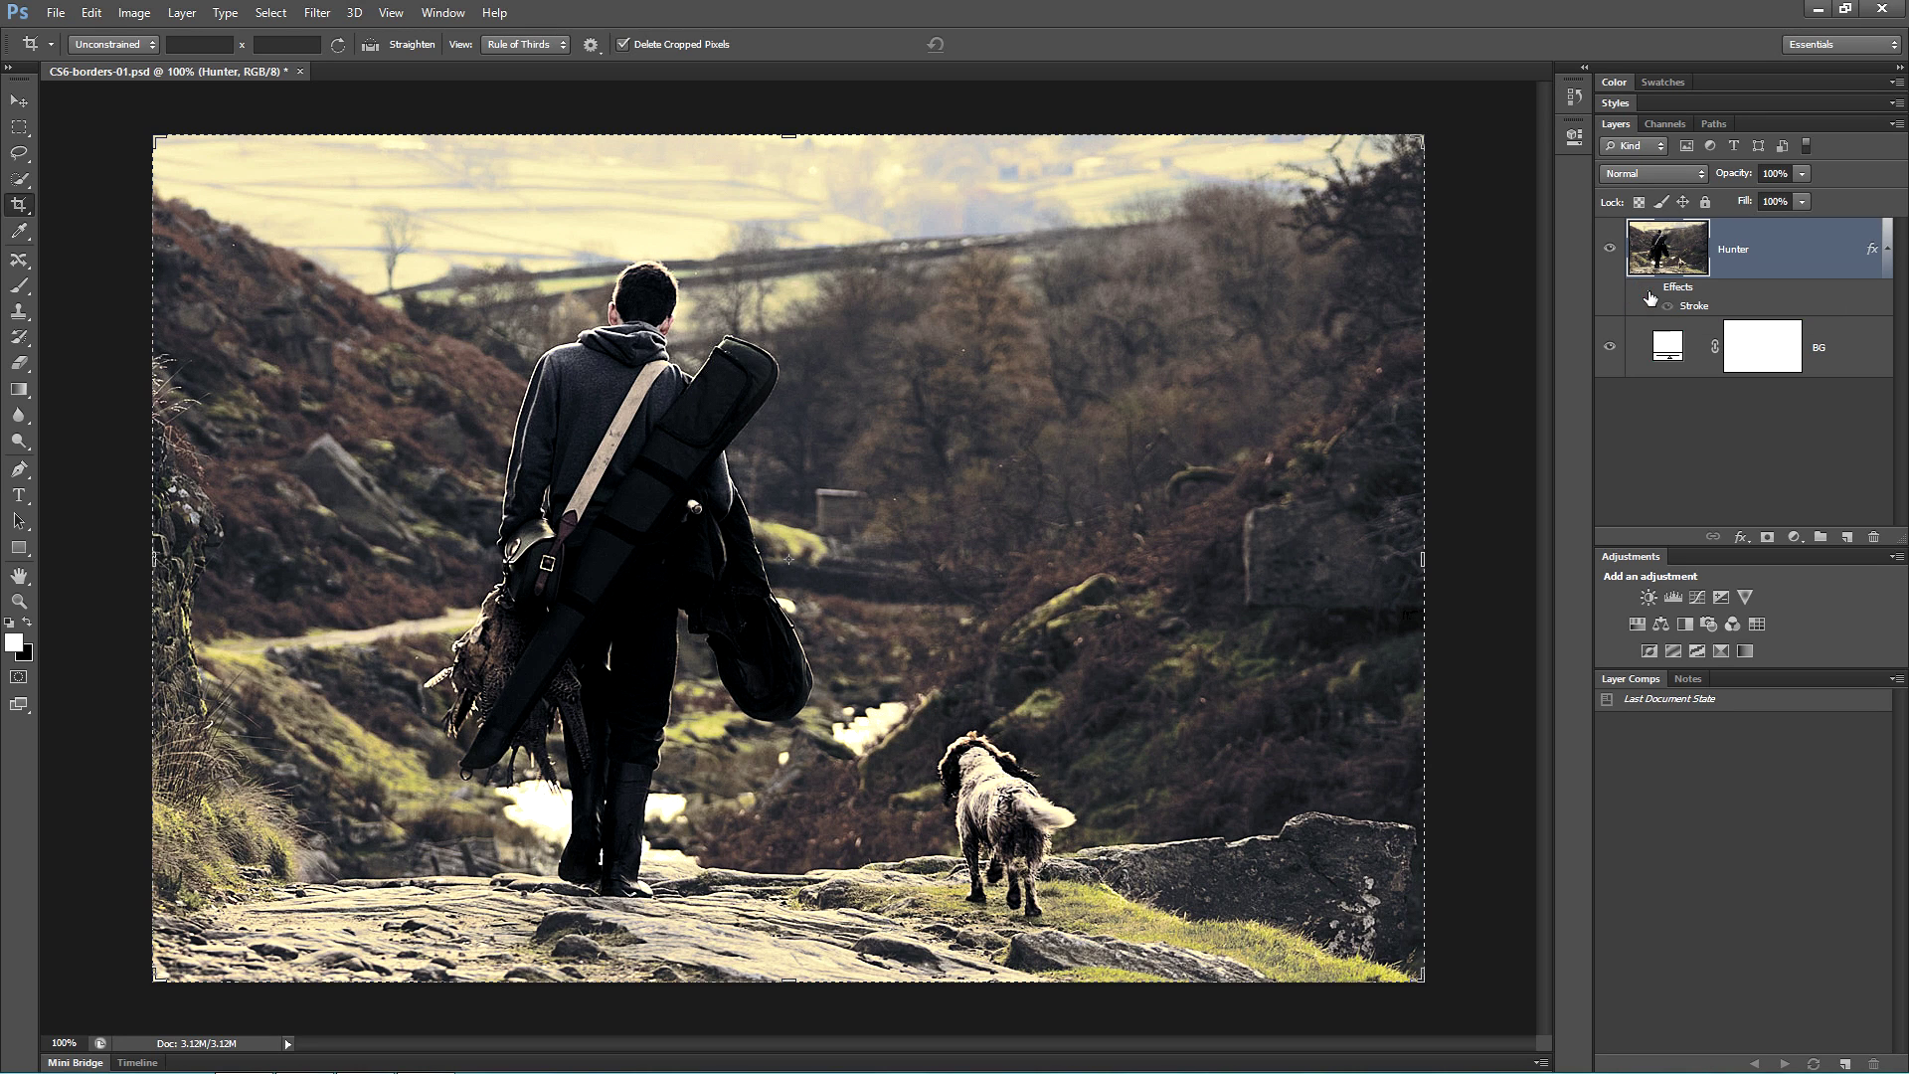
pyautogui.click(1651, 290)
pyautogui.click(1649, 291)
# Step: Mask the Hunter photo to an inset rectangular selection and pick black for the BG fill
pyautogui.click(19, 126)
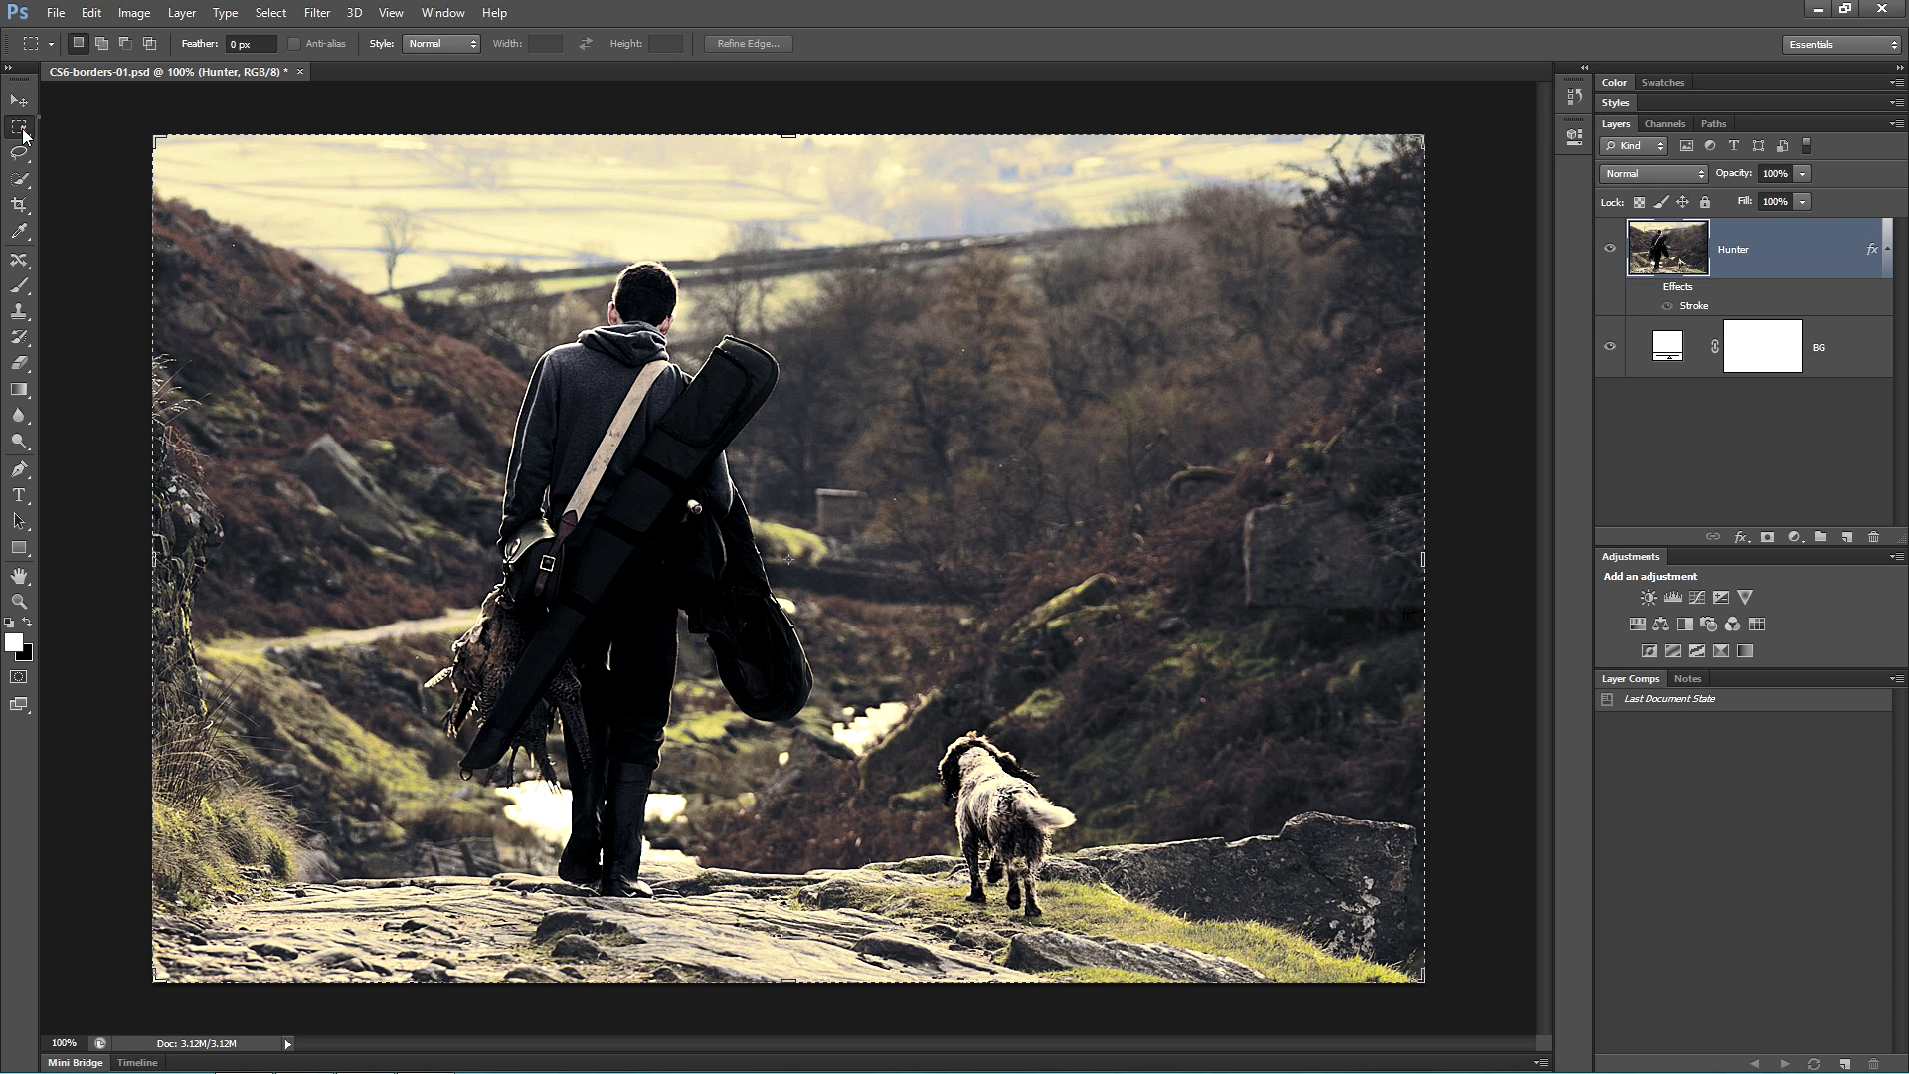
pyautogui.click(107, 131)
pyautogui.moveTo(204, 182); pyautogui.dragTo(1368, 949)
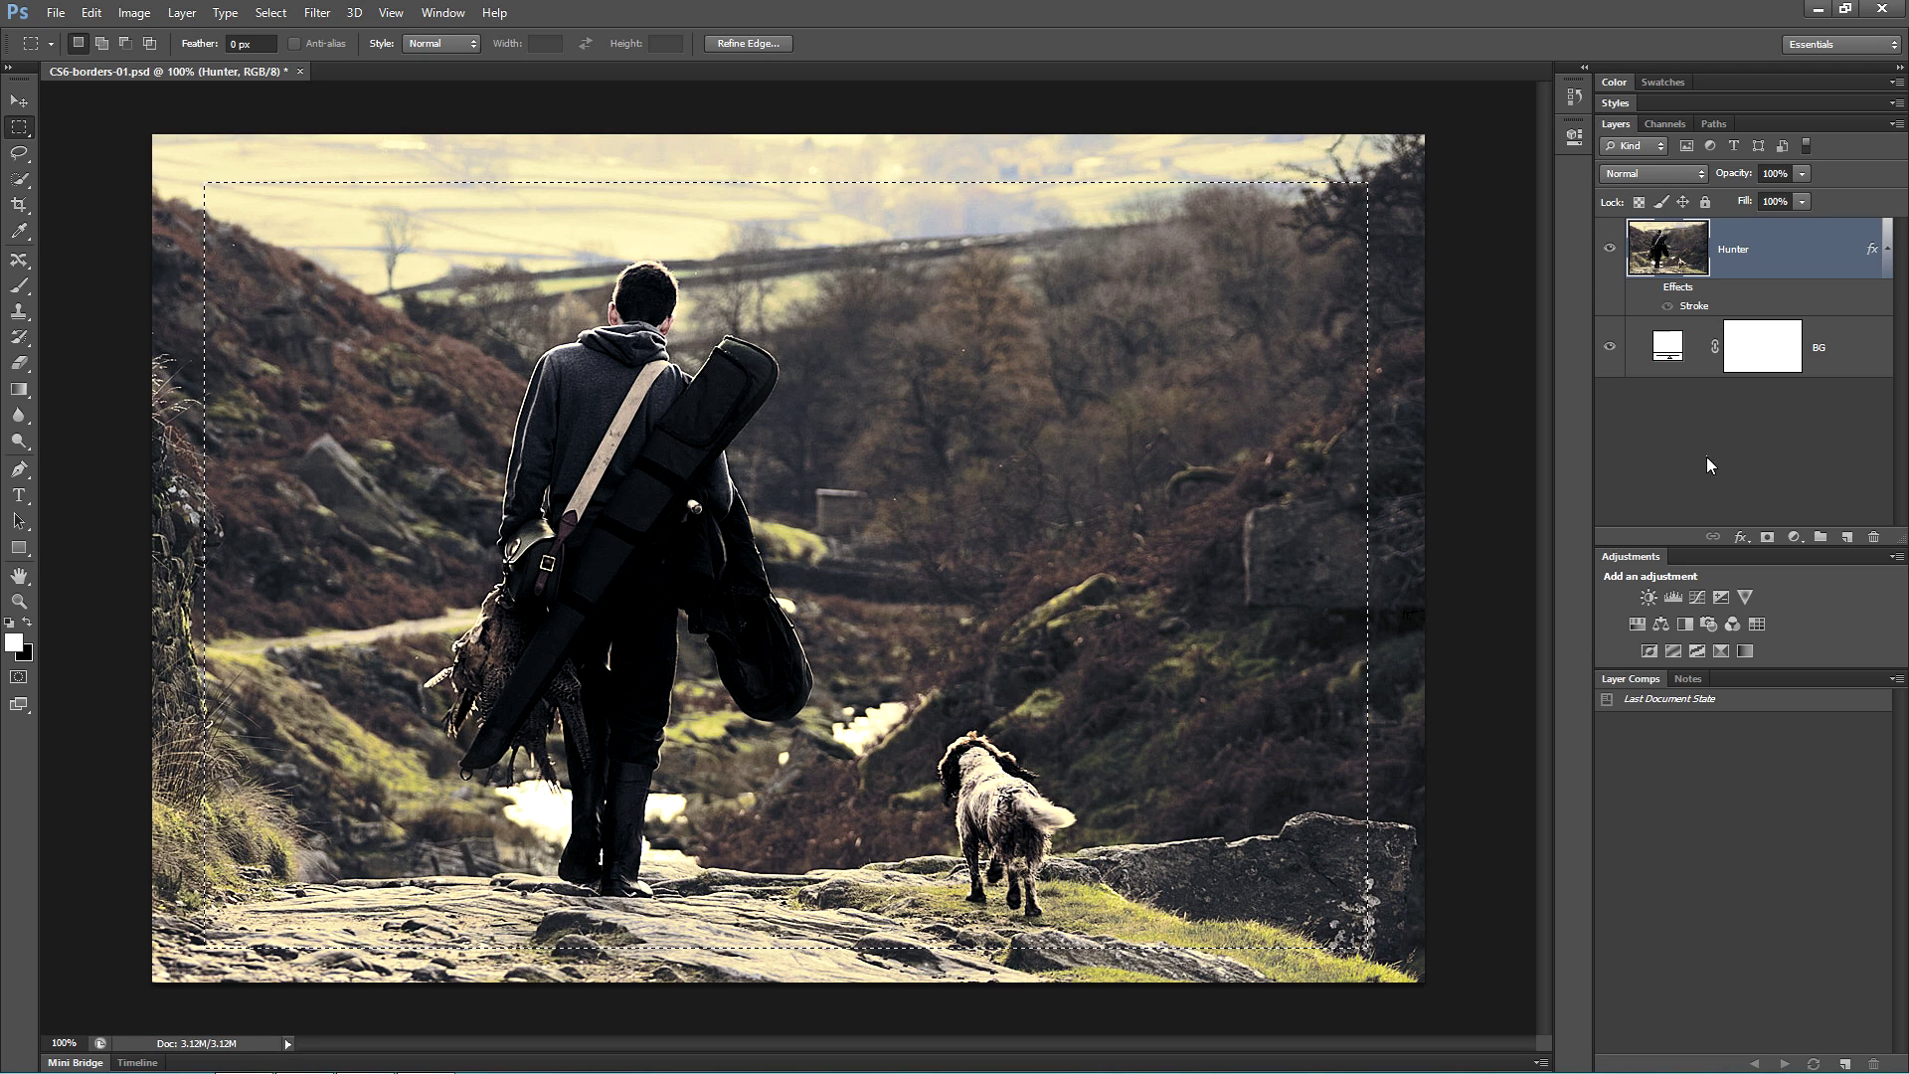
pyautogui.click(1769, 538)
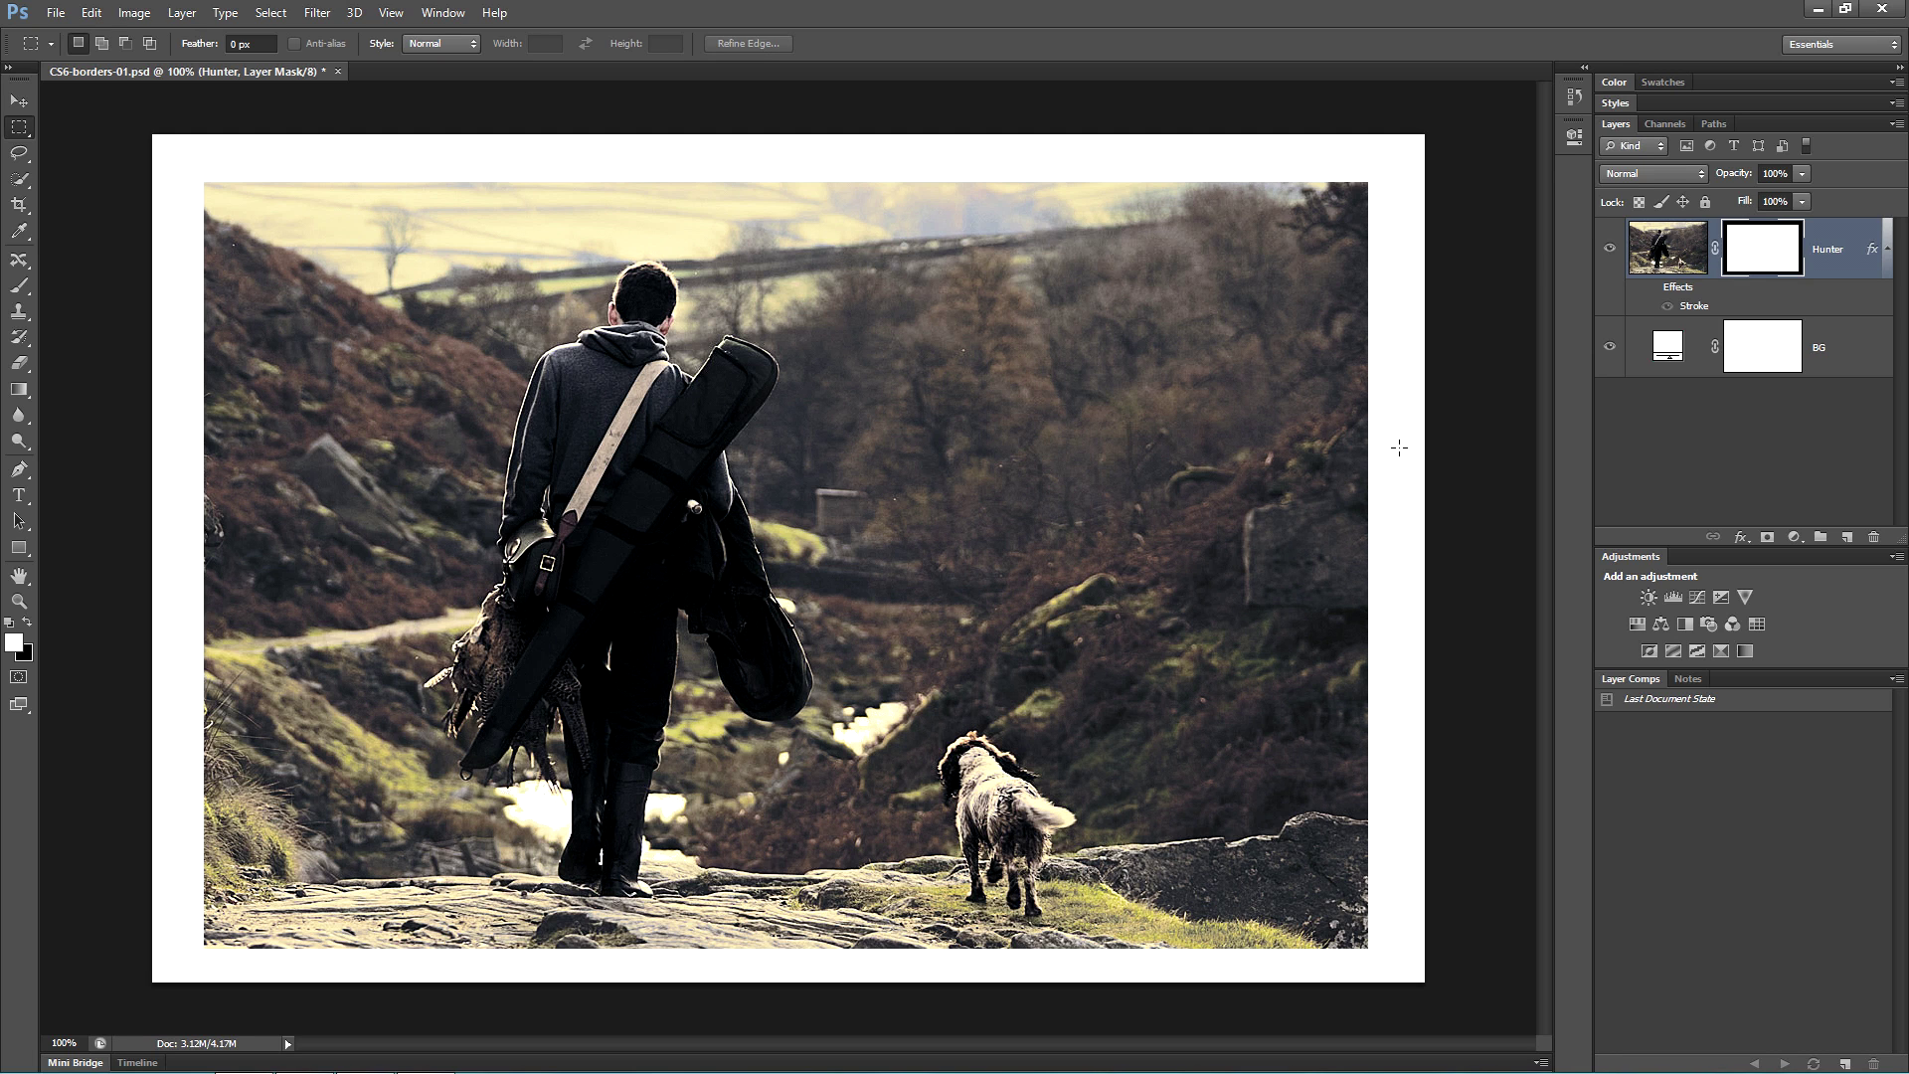
pyautogui.doubleClick(1668, 346)
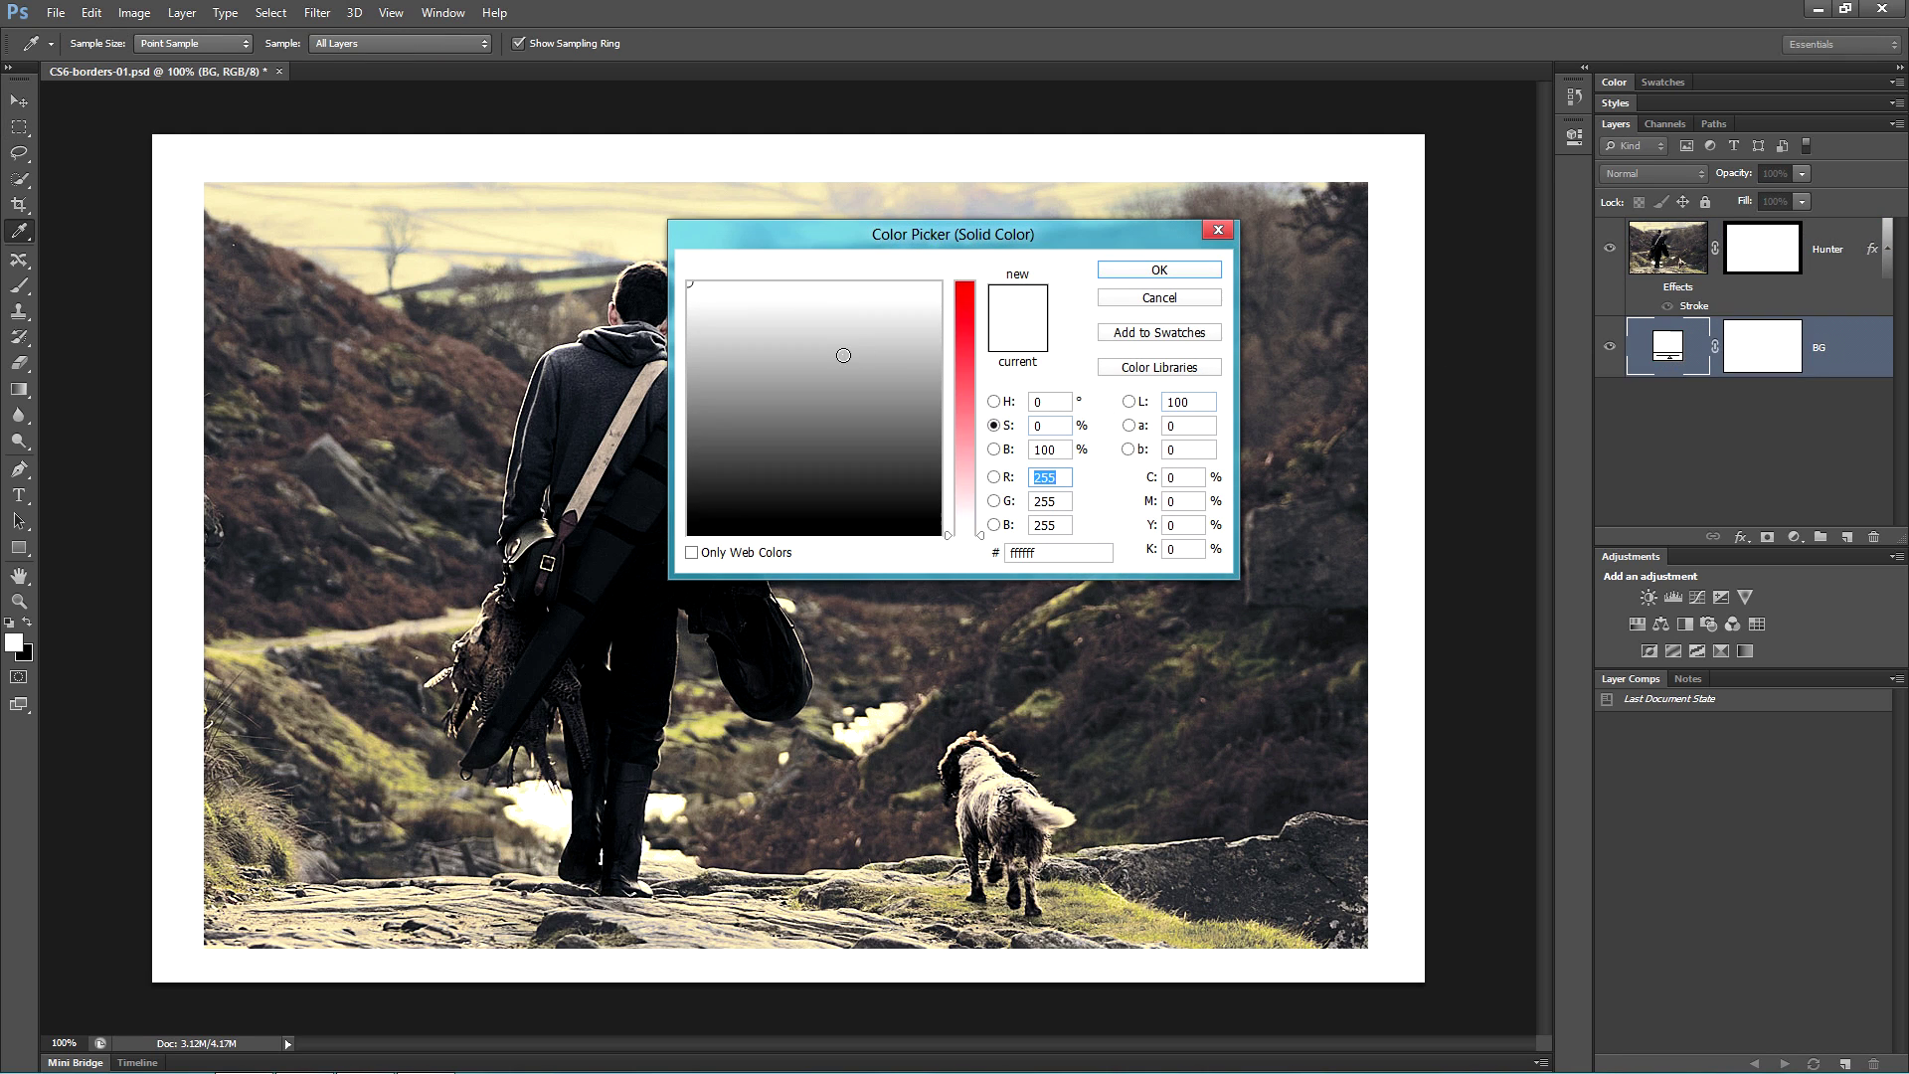
pyautogui.moveTo(843, 354); pyautogui.dragTo(686, 555)
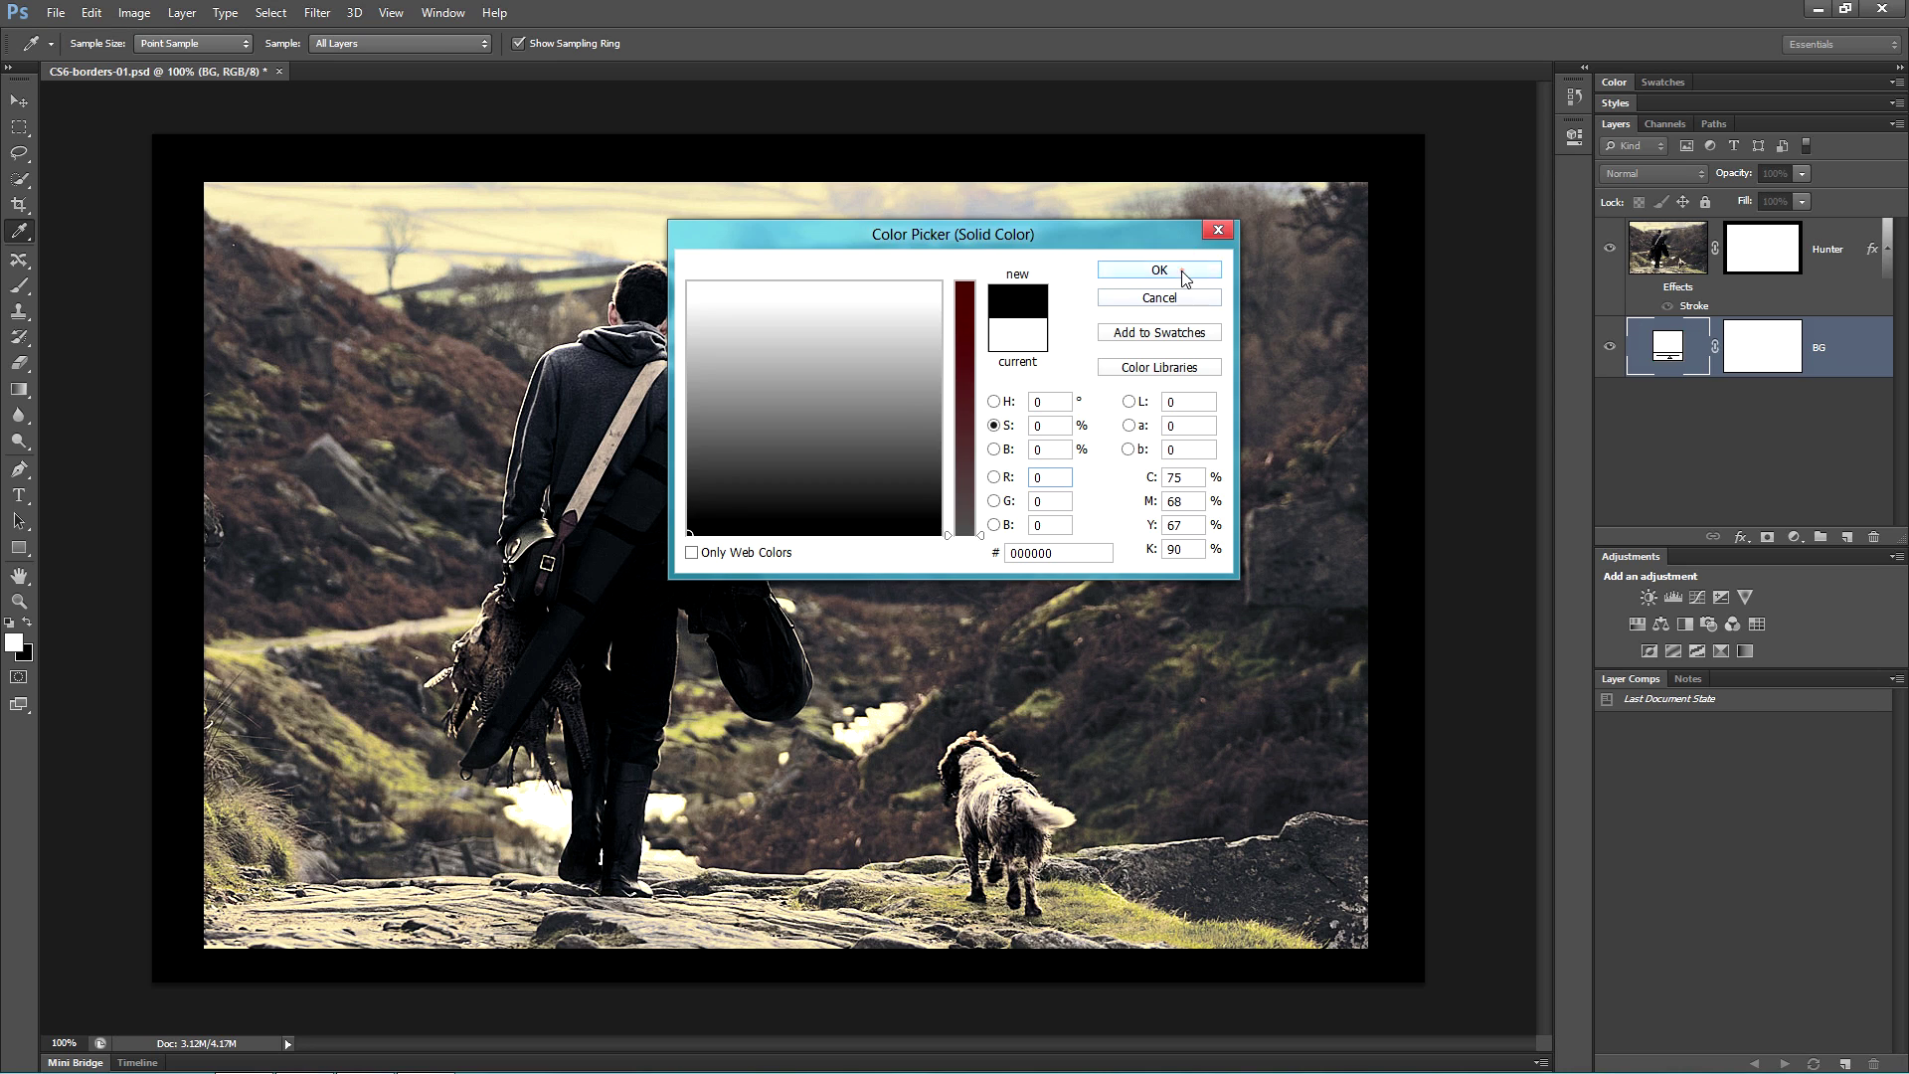
# Step: Confirm the black BG fill and feather the Hunter mask to 19.6 px in Properties
pyautogui.click(1185, 280)
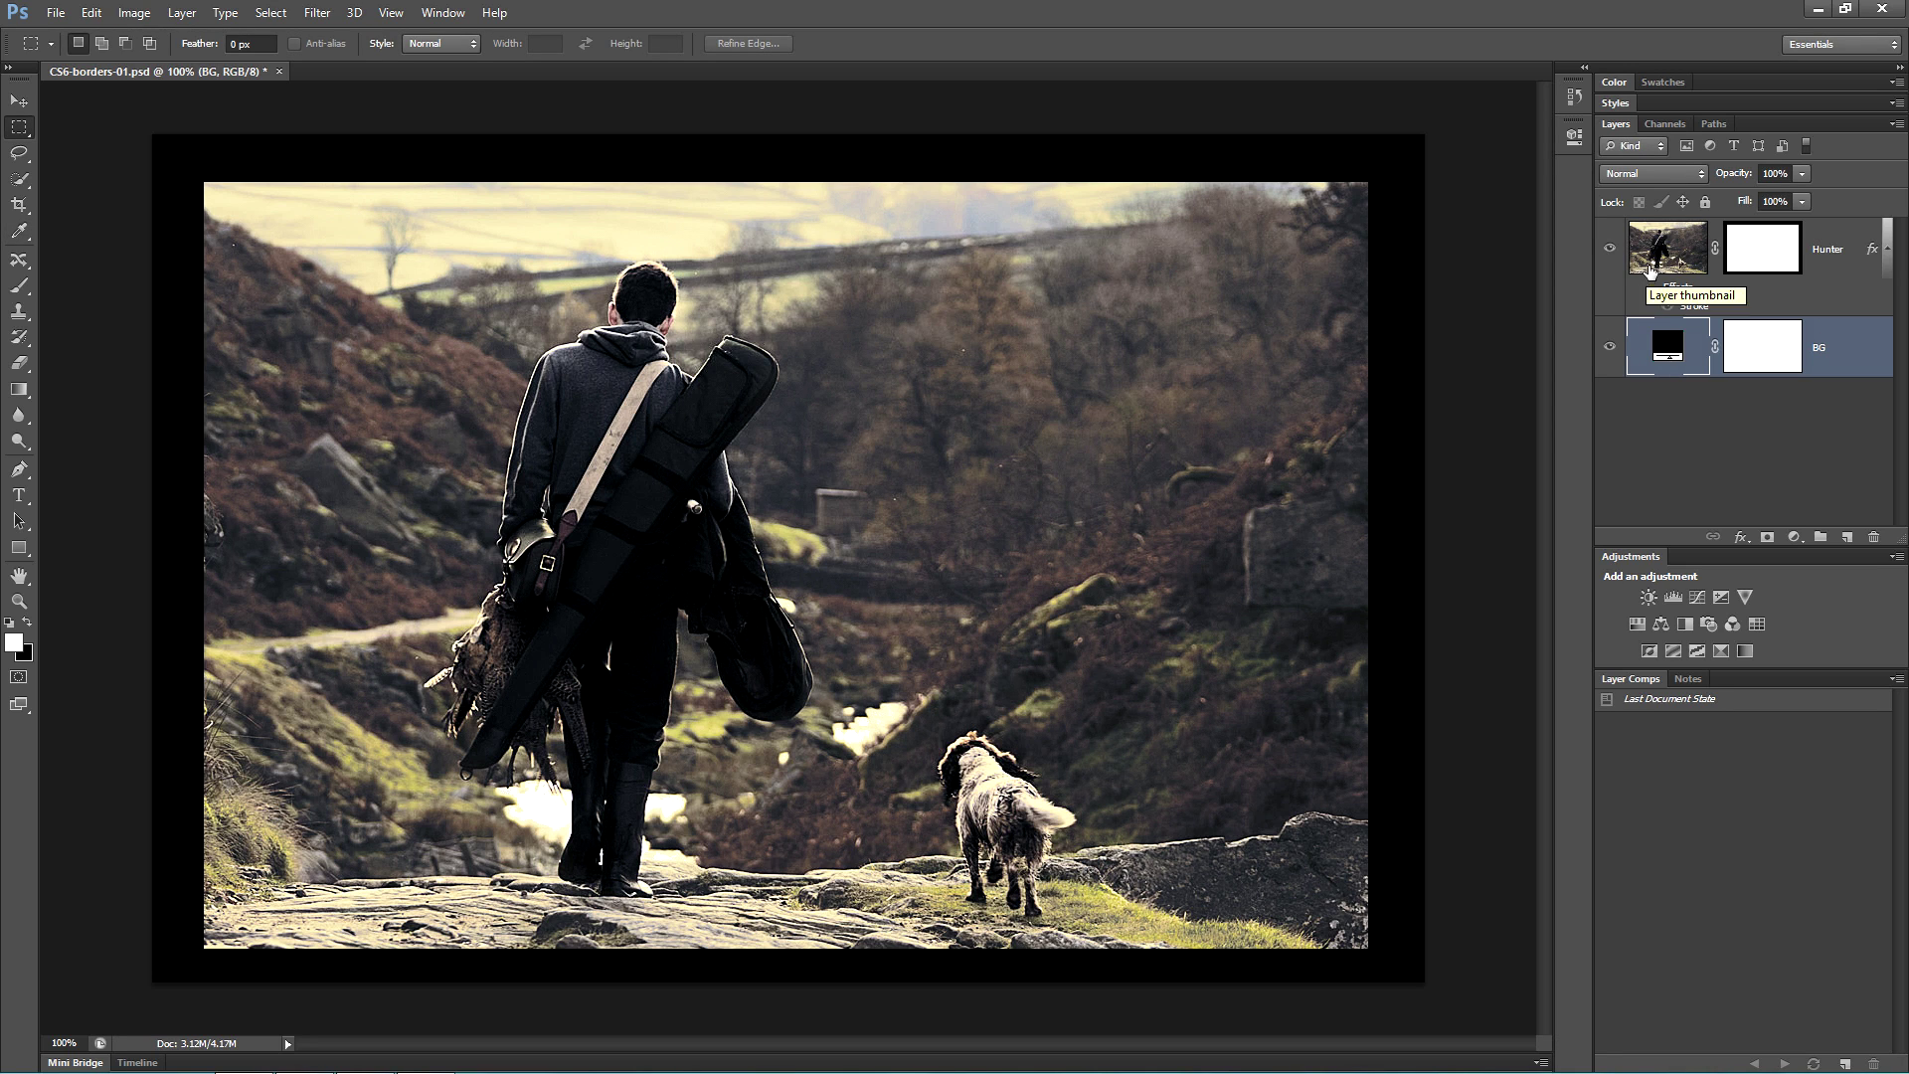
pyautogui.click(1763, 249)
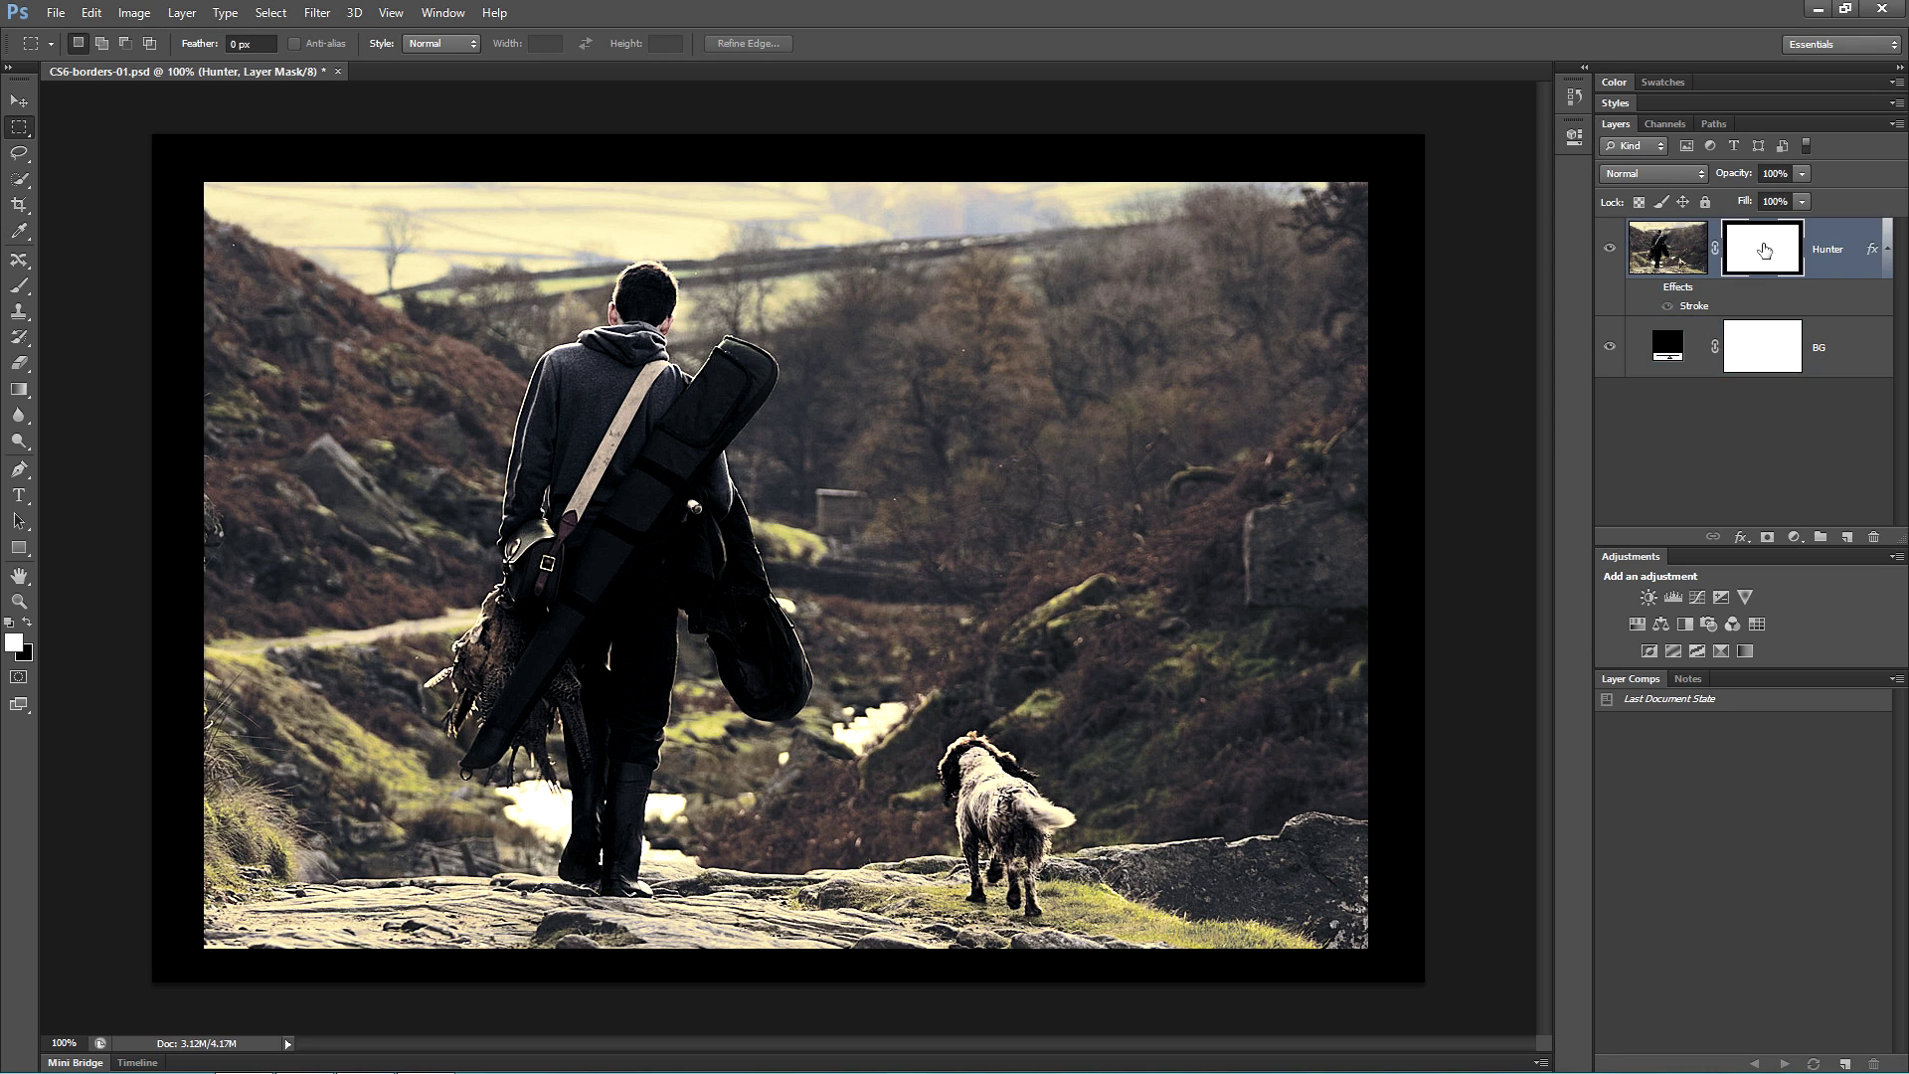
pyautogui.click(442, 12)
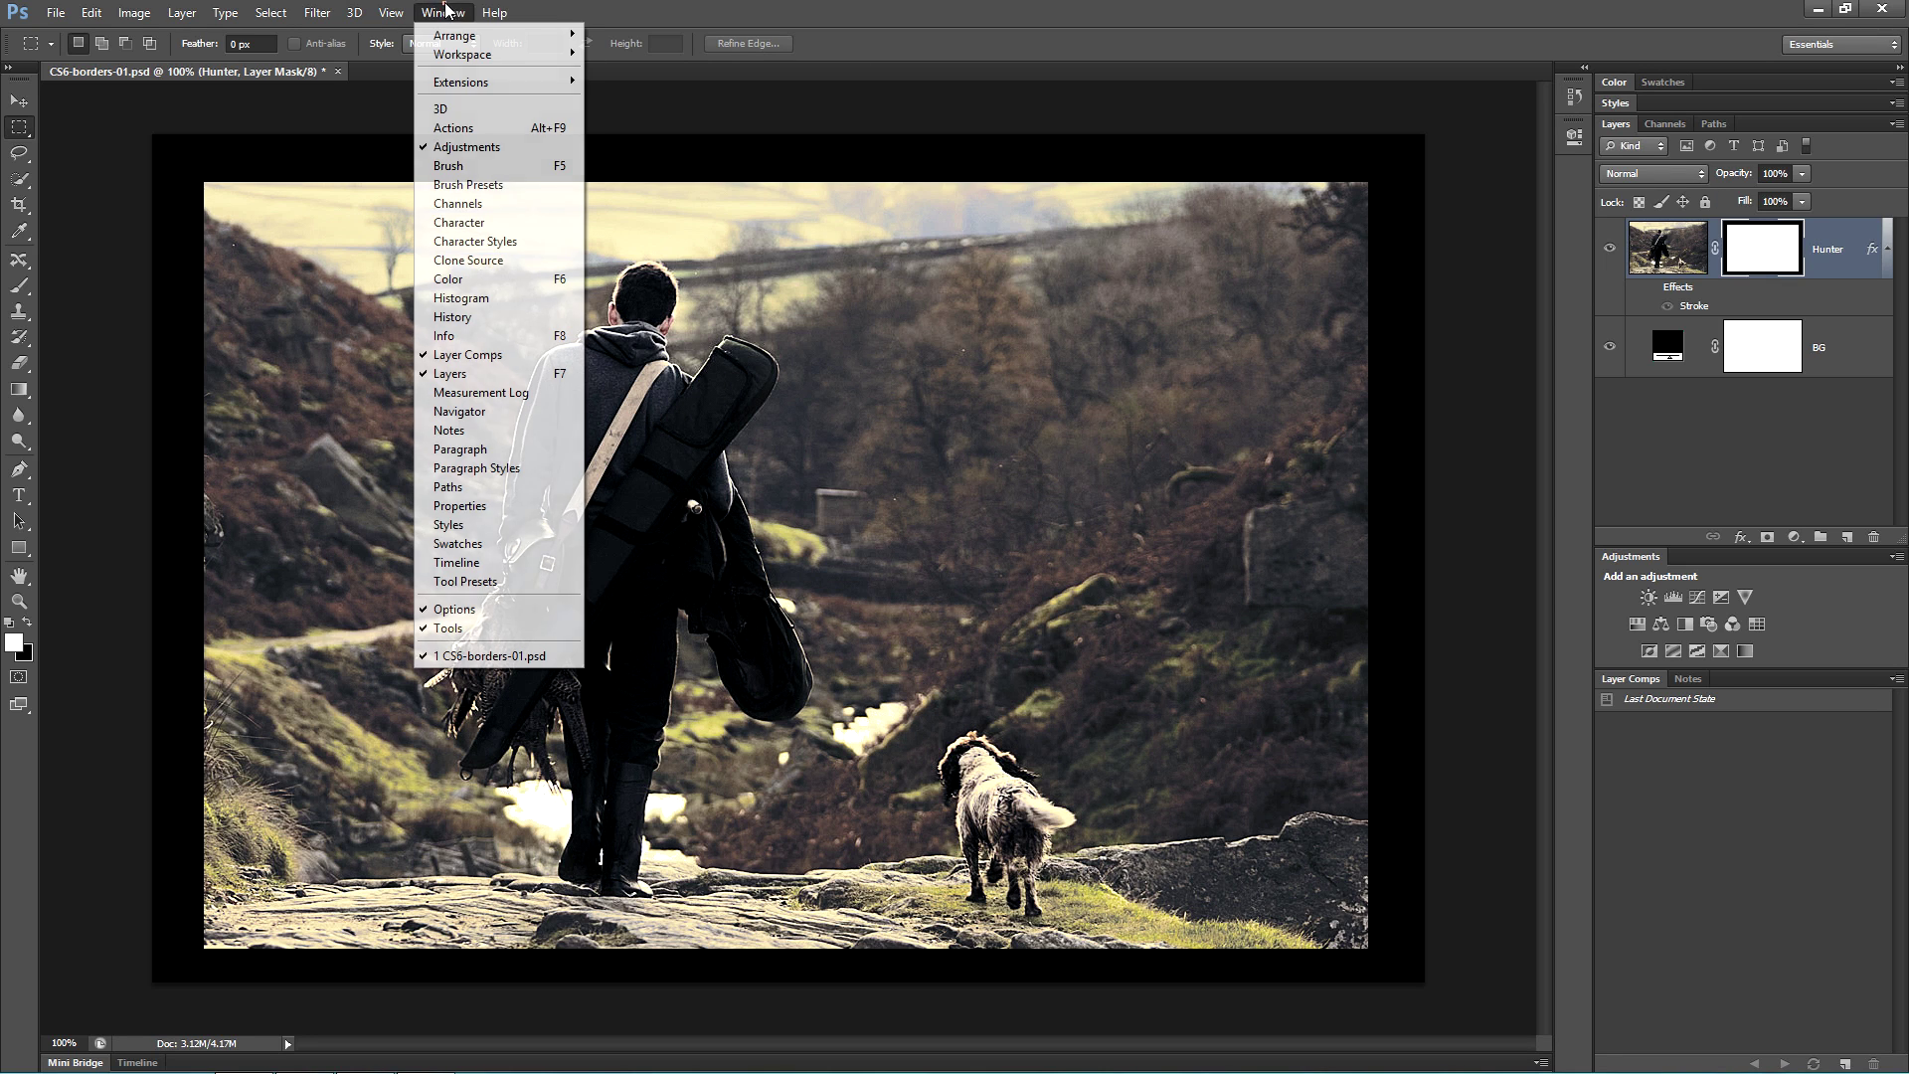
pyautogui.click(463, 505)
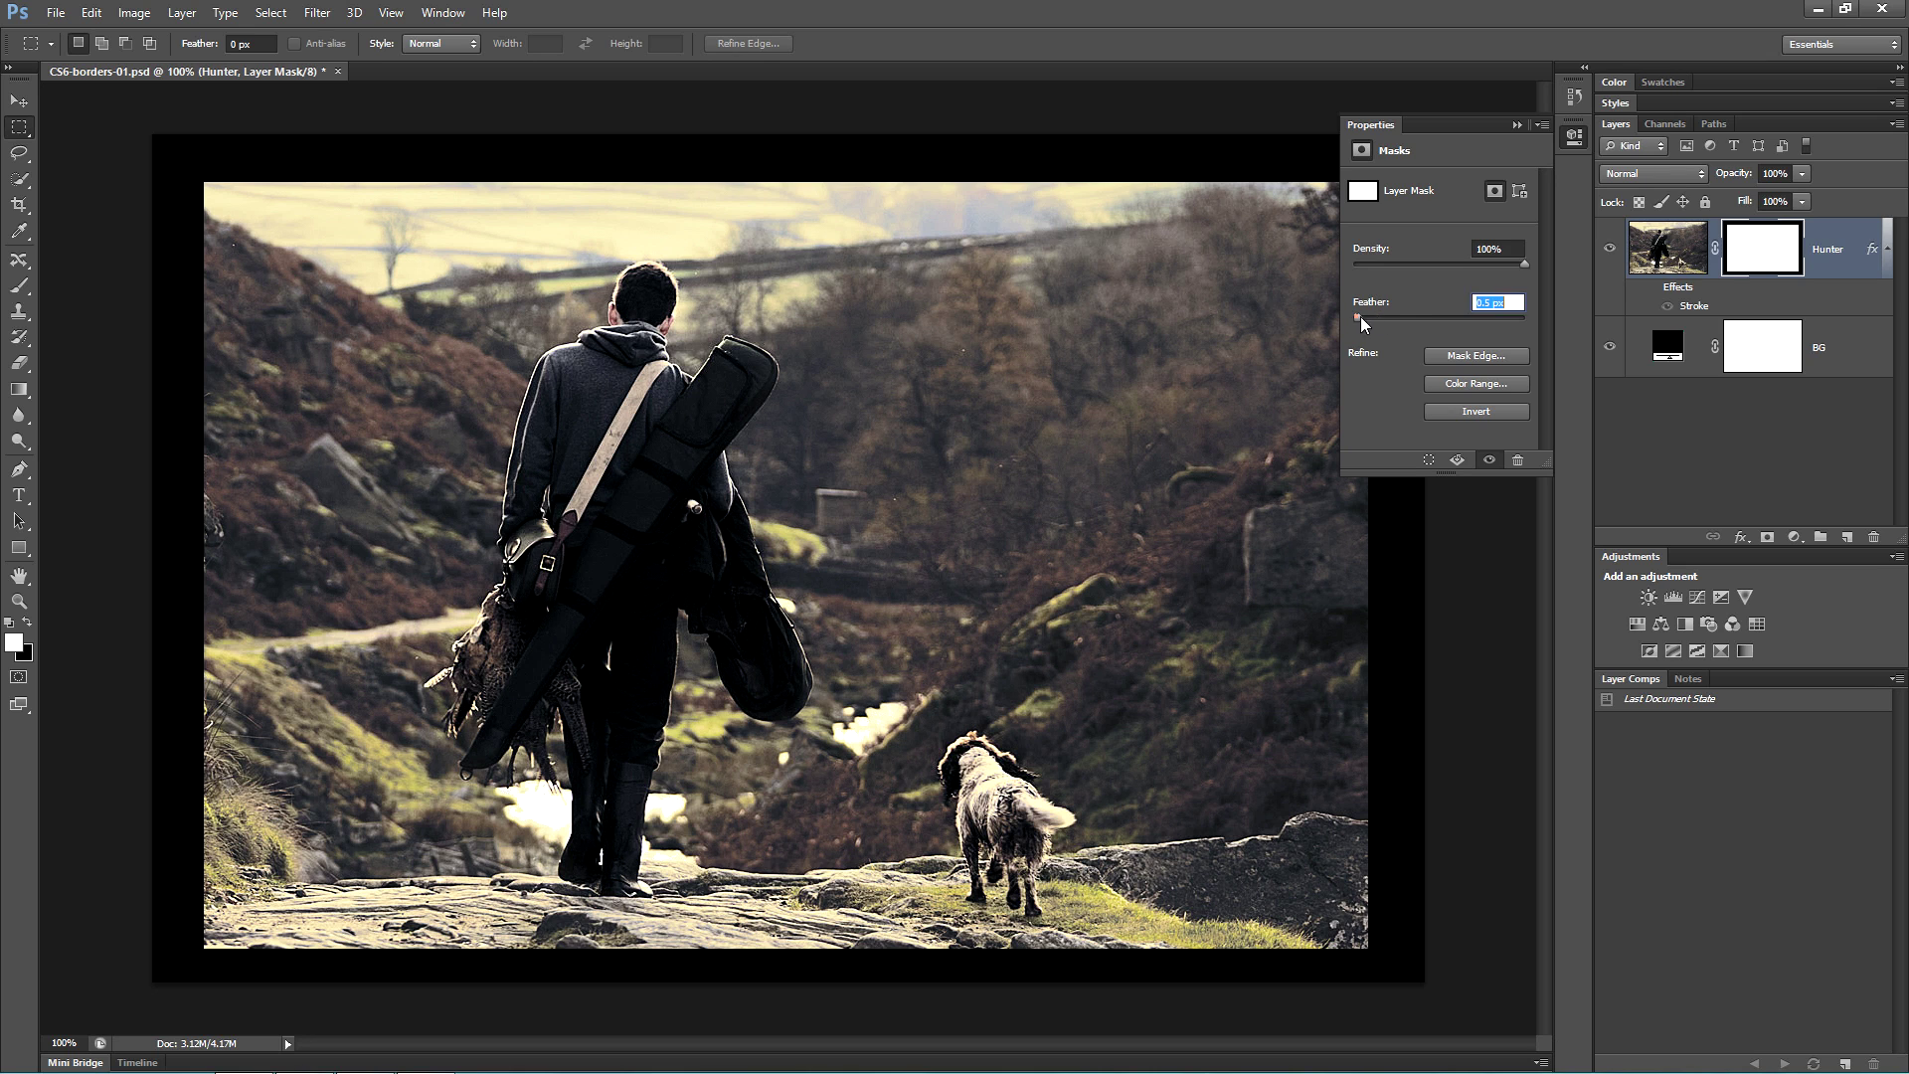
pyautogui.moveTo(1354, 318); pyautogui.dragTo(1432, 321)
pyautogui.click(1517, 125)
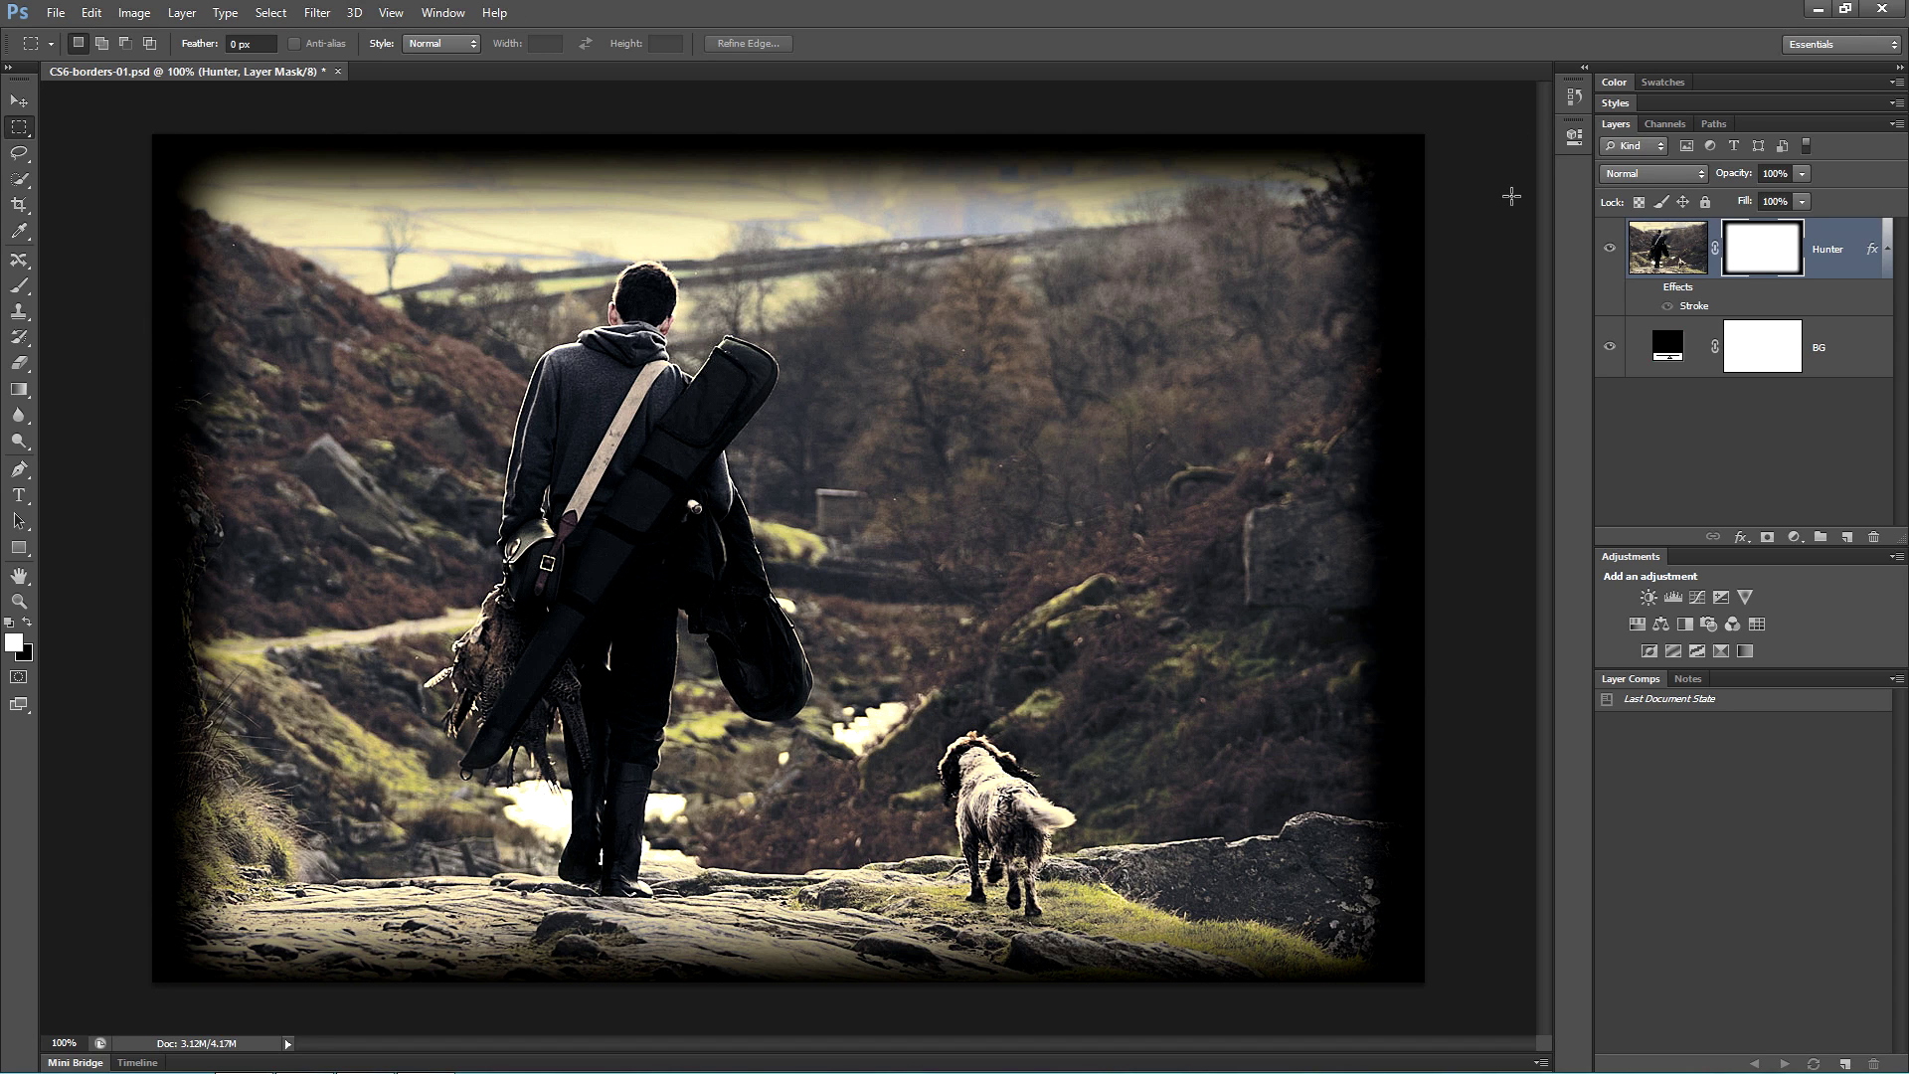
# Step: Undo the mask feathering and open the Filter Gallery on the Hunter layer mask
pyautogui.hotkey('ctrl', 'z')
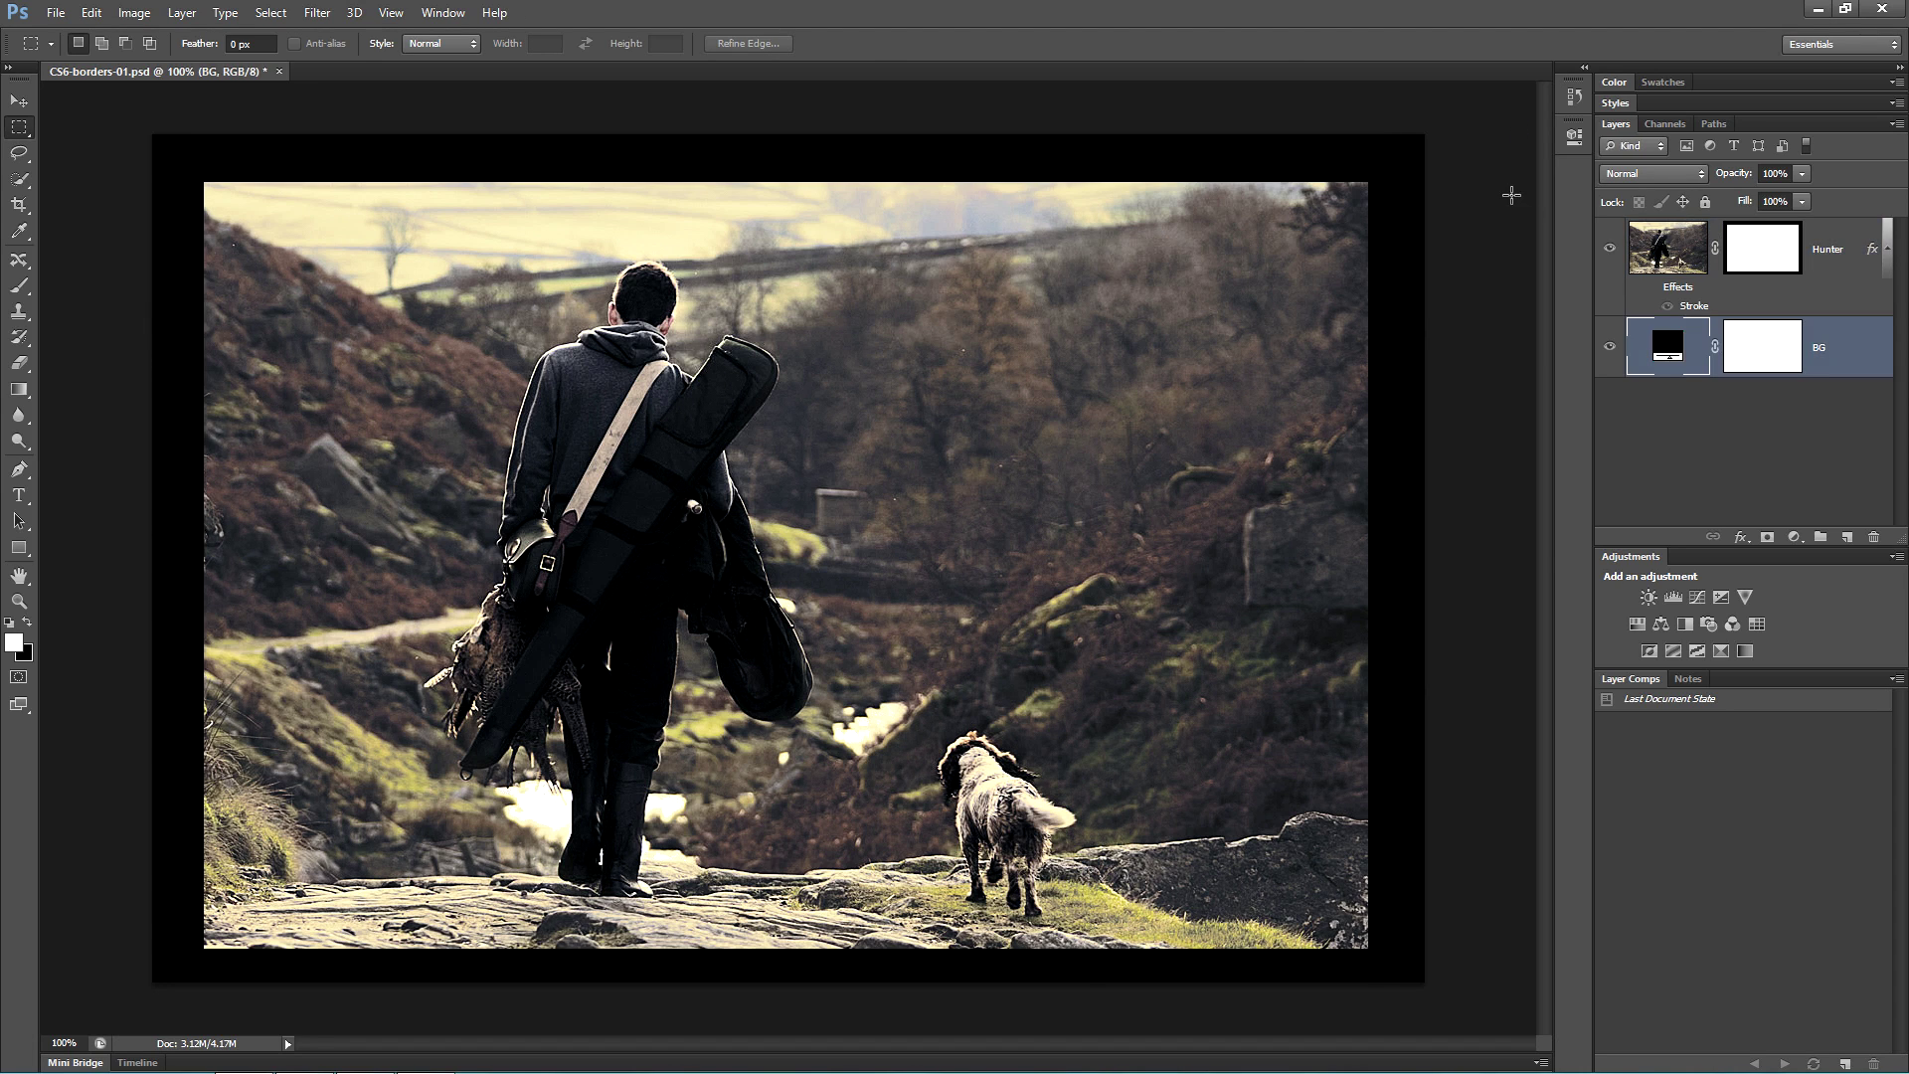
pyautogui.click(1727, 248)
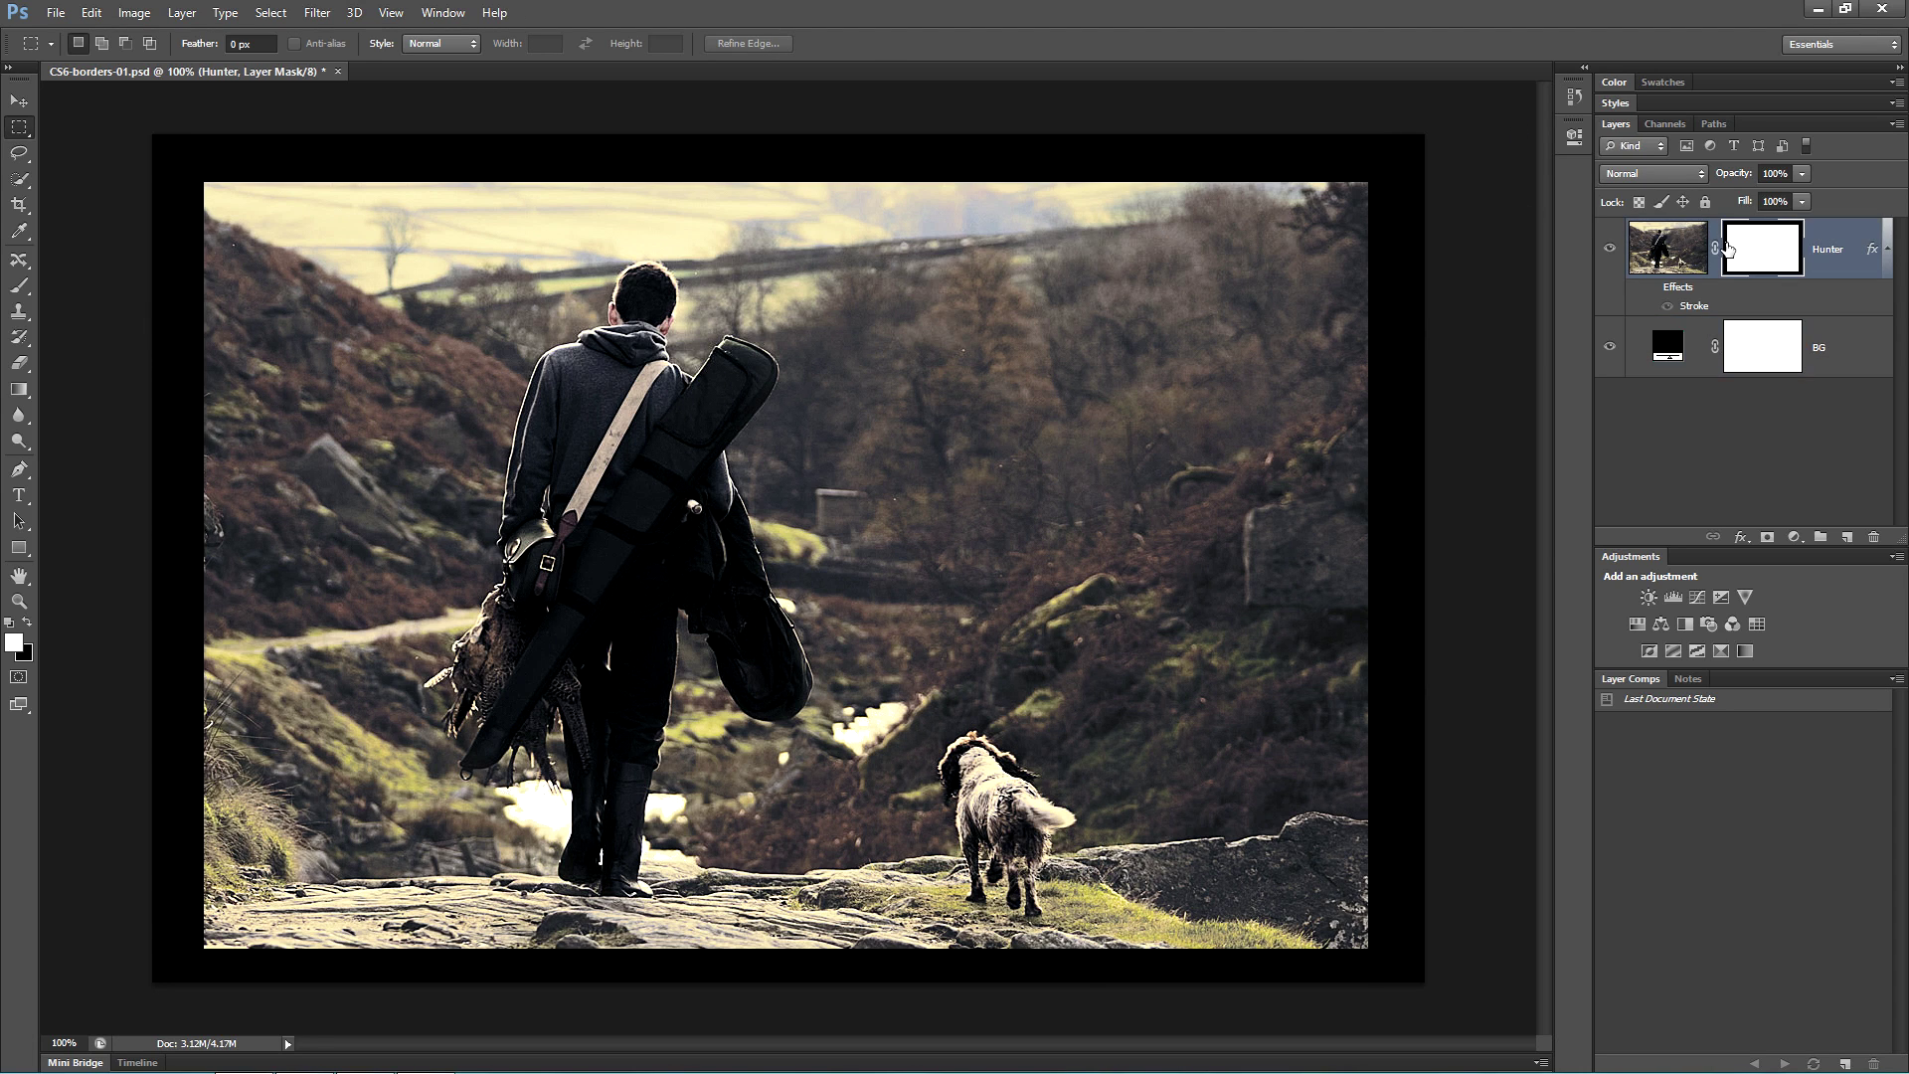
pyautogui.click(317, 14)
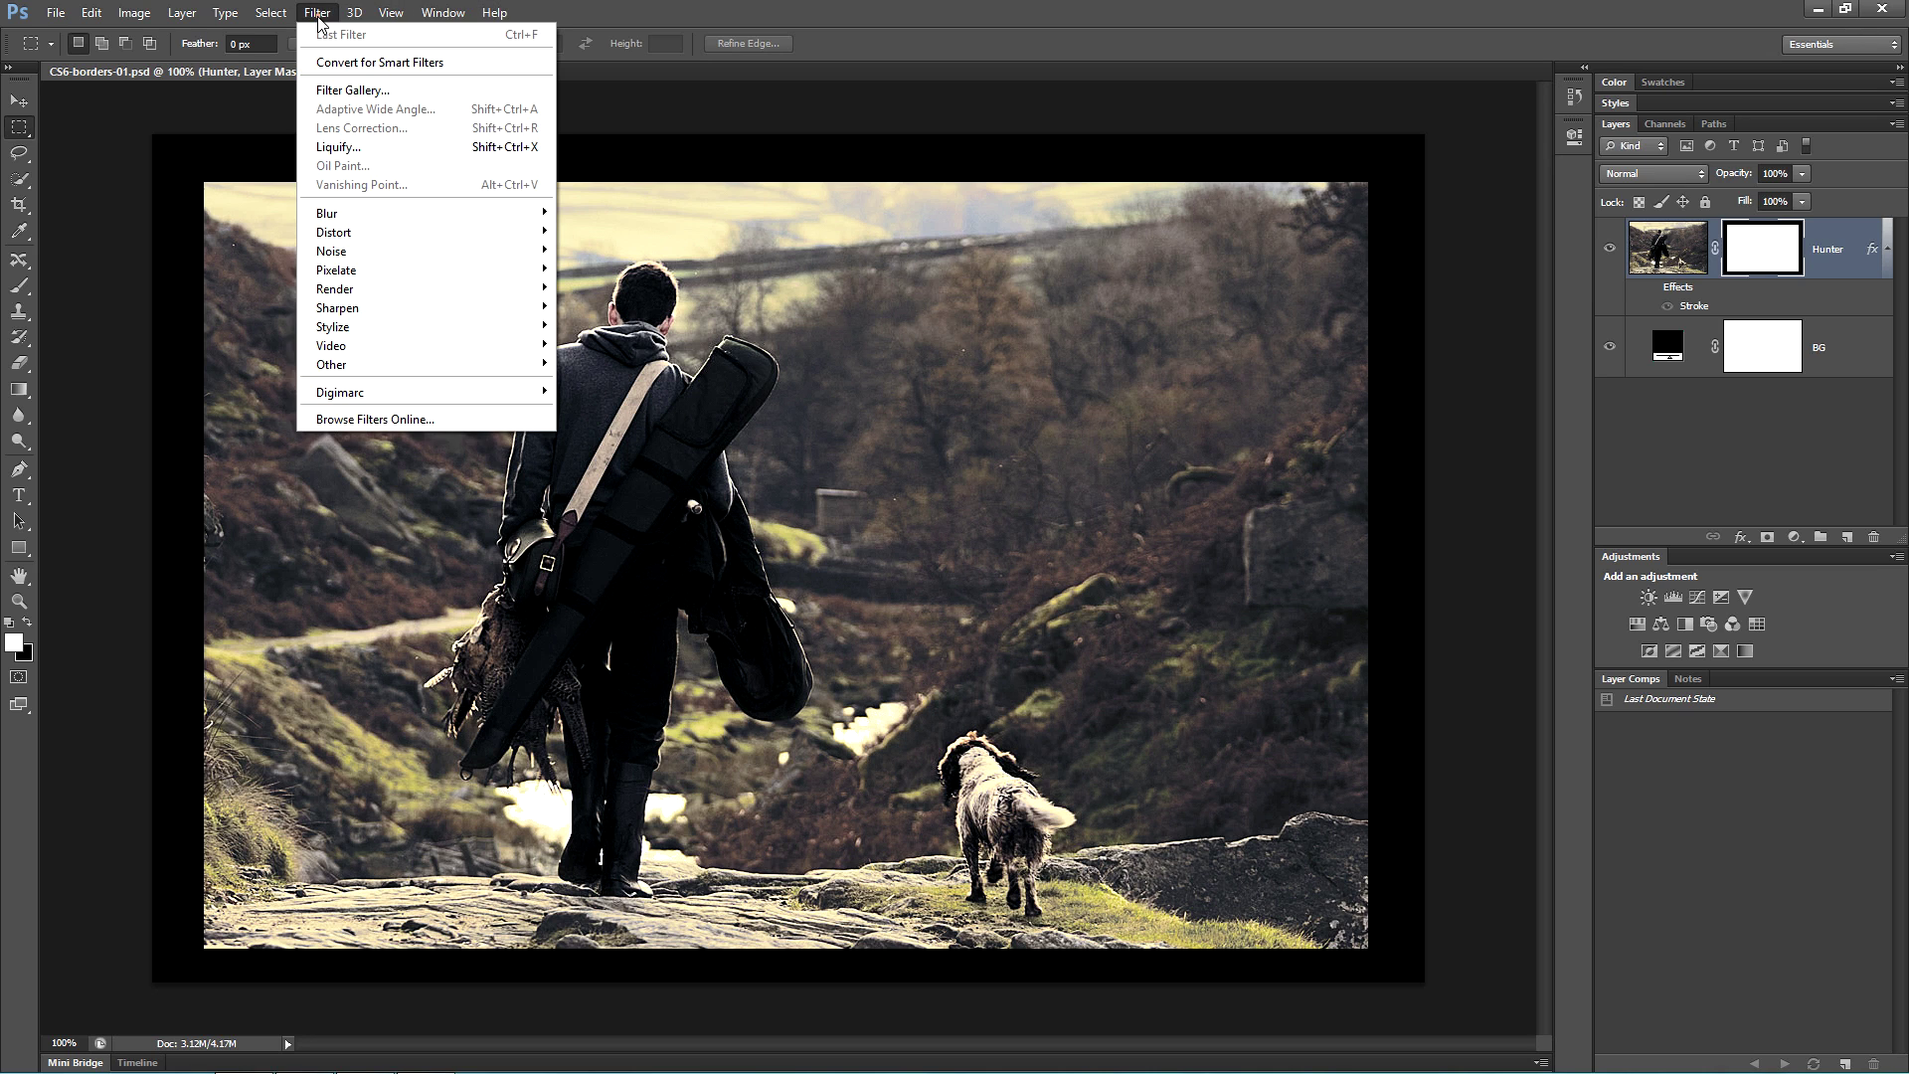
pyautogui.click(325, 90)
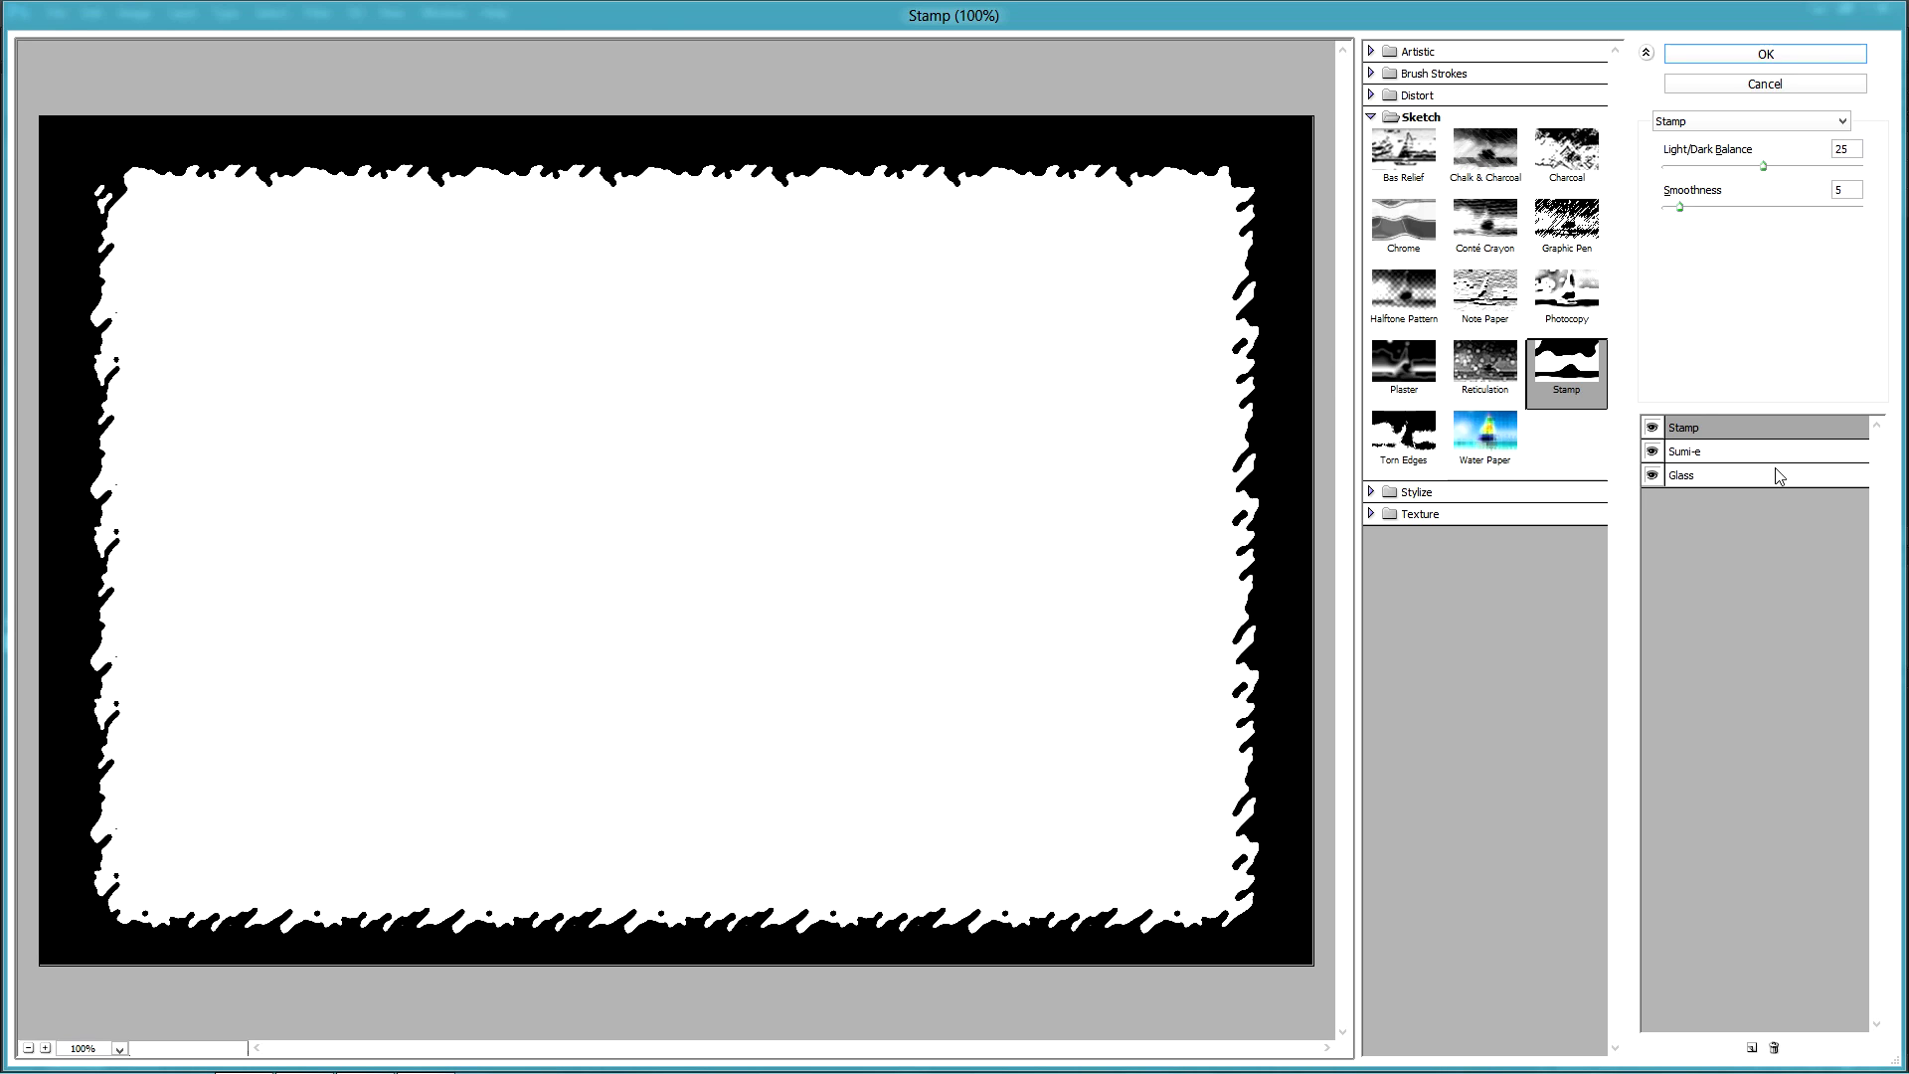
# Step: Delete the Sumi-e and Stamp effects, keeping Glass with slightly lower Distortion
pyautogui.click(1652, 427)
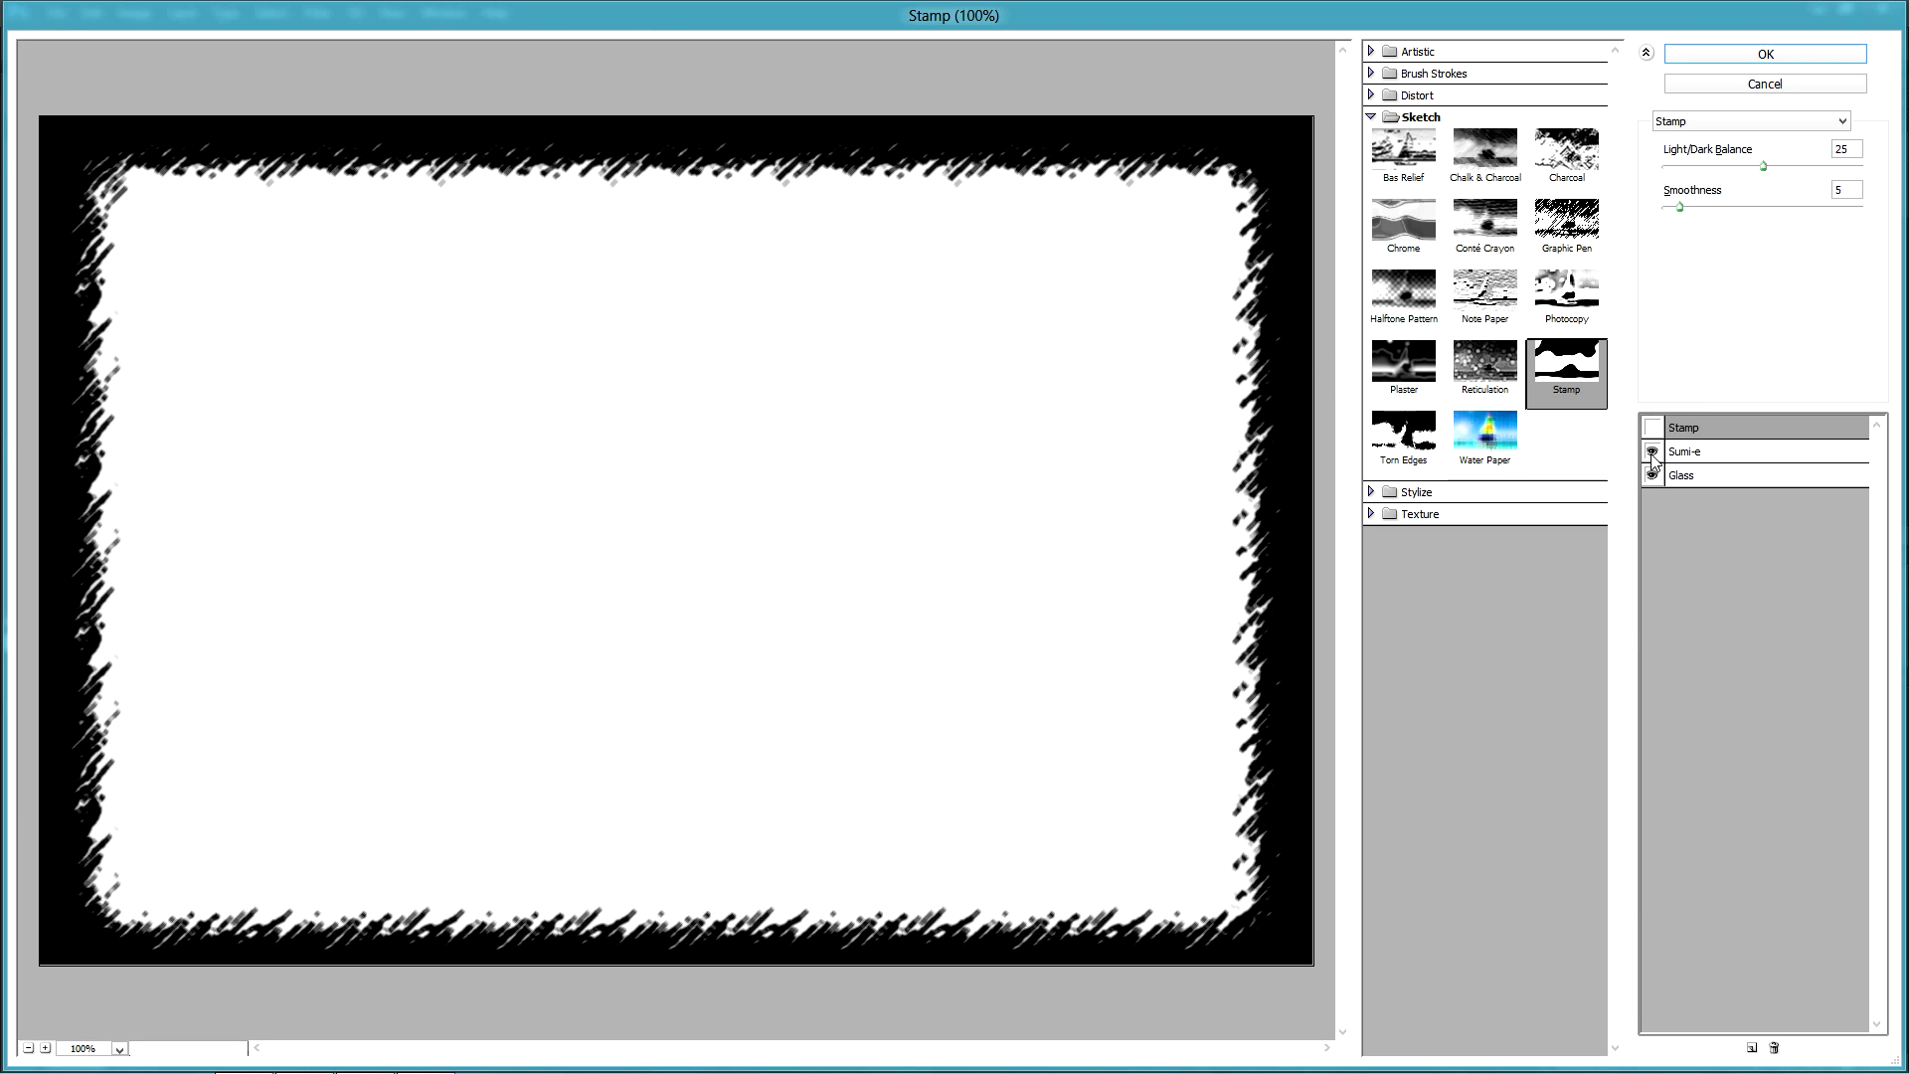
pyautogui.click(1652, 451)
pyautogui.click(1651, 452)
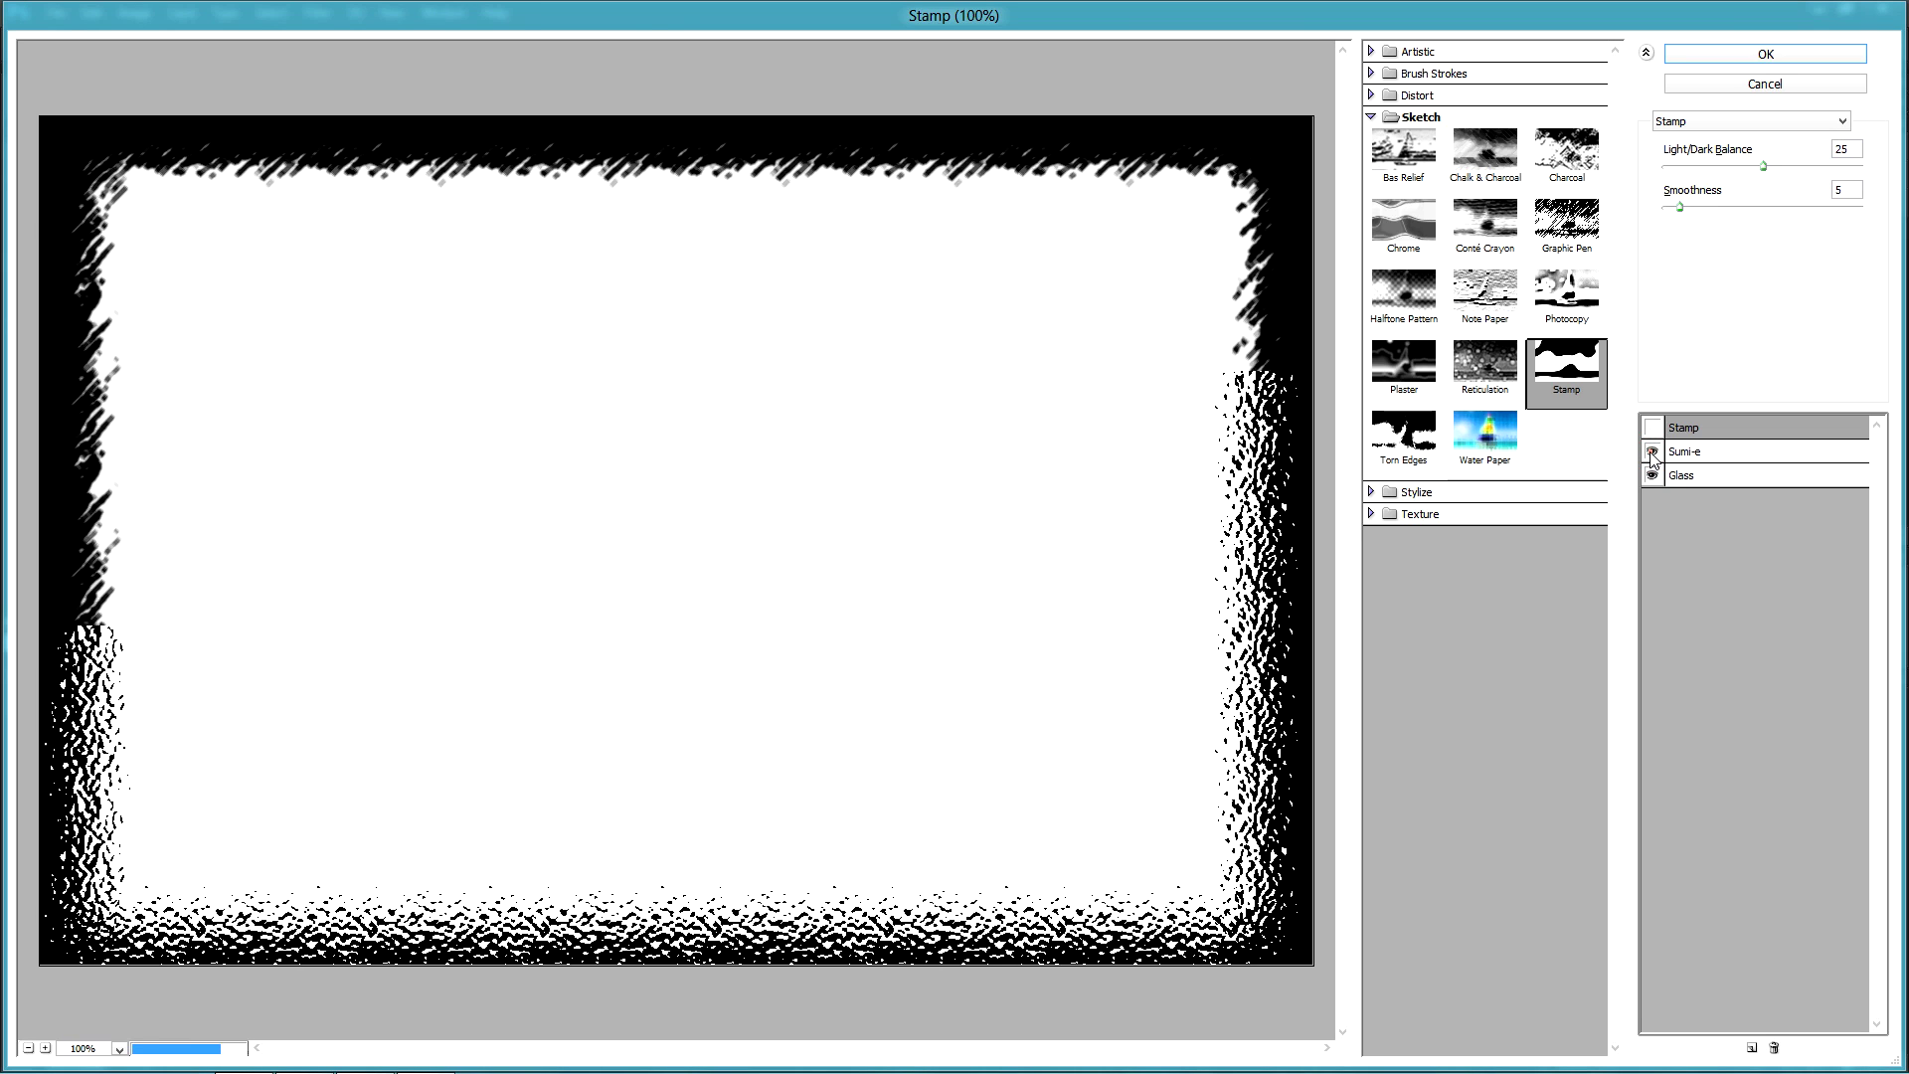
pyautogui.click(1653, 428)
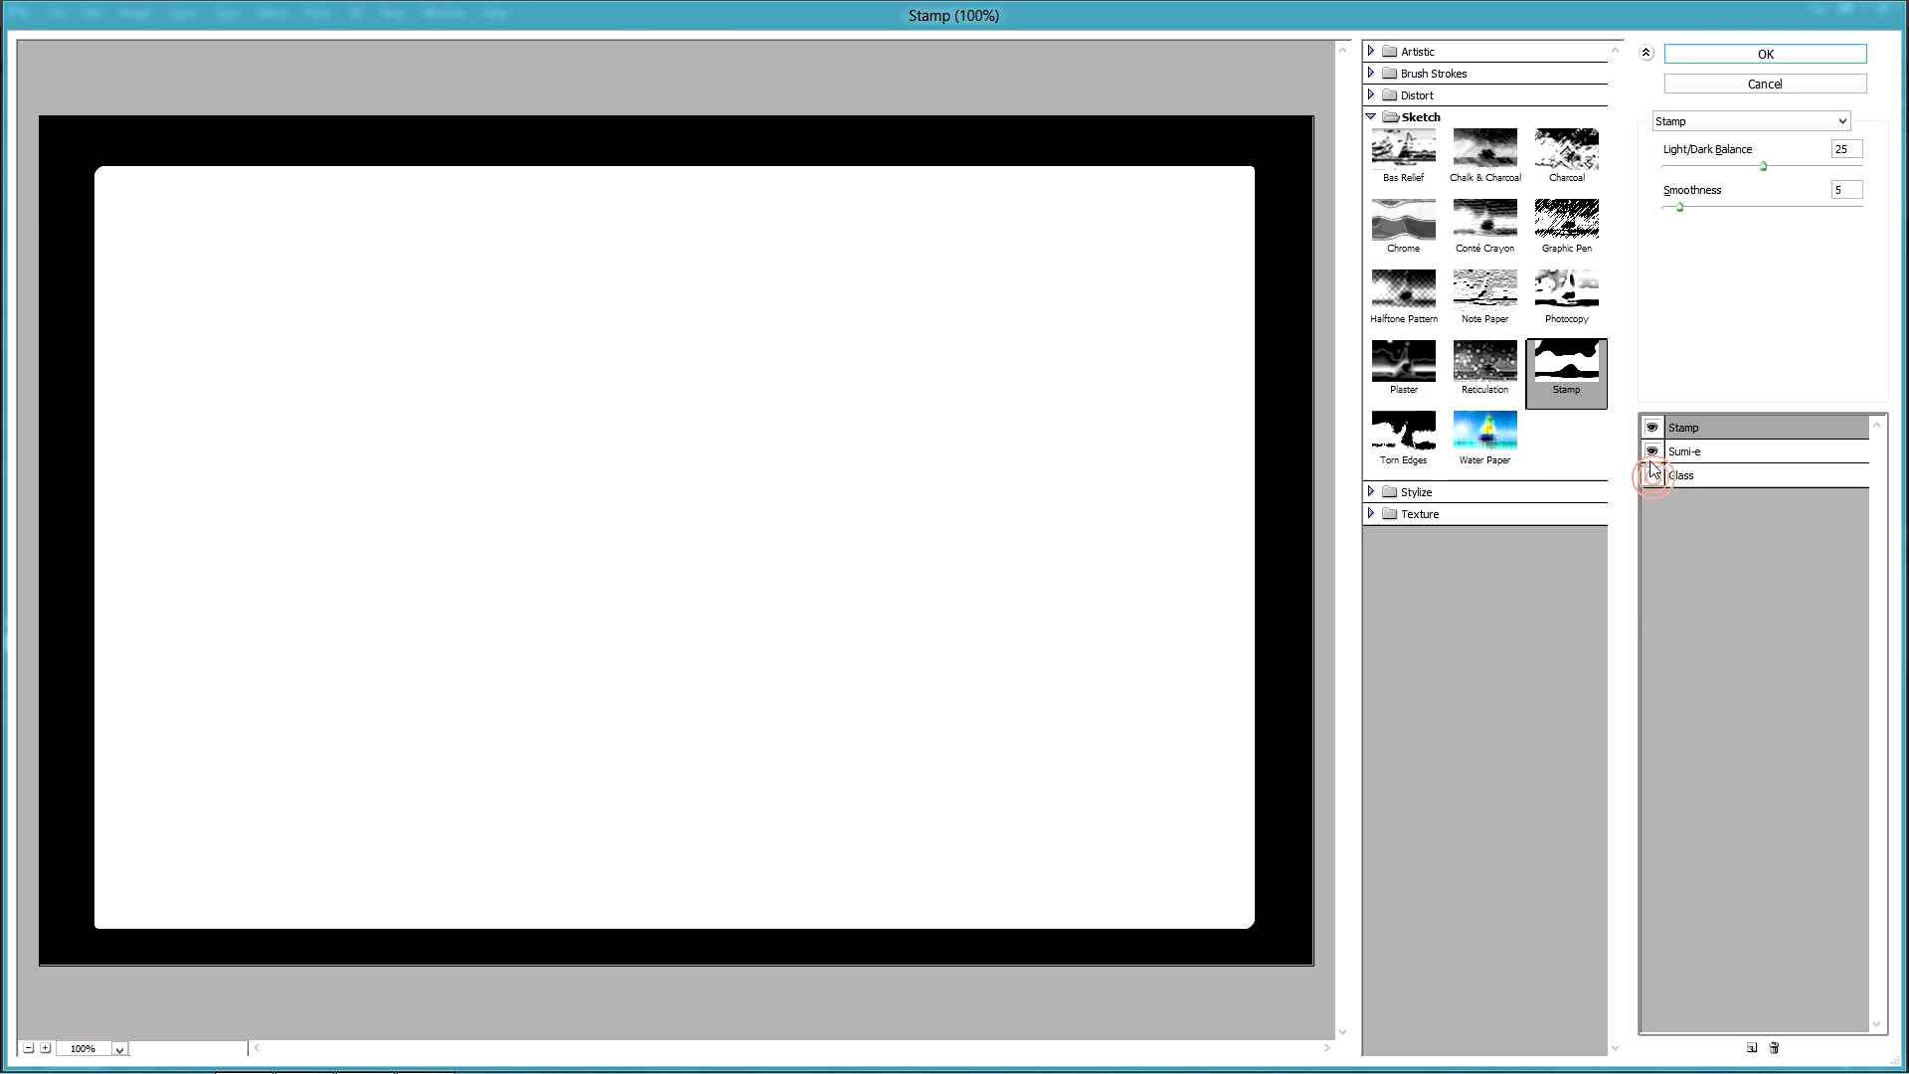
pyautogui.click(1727, 450)
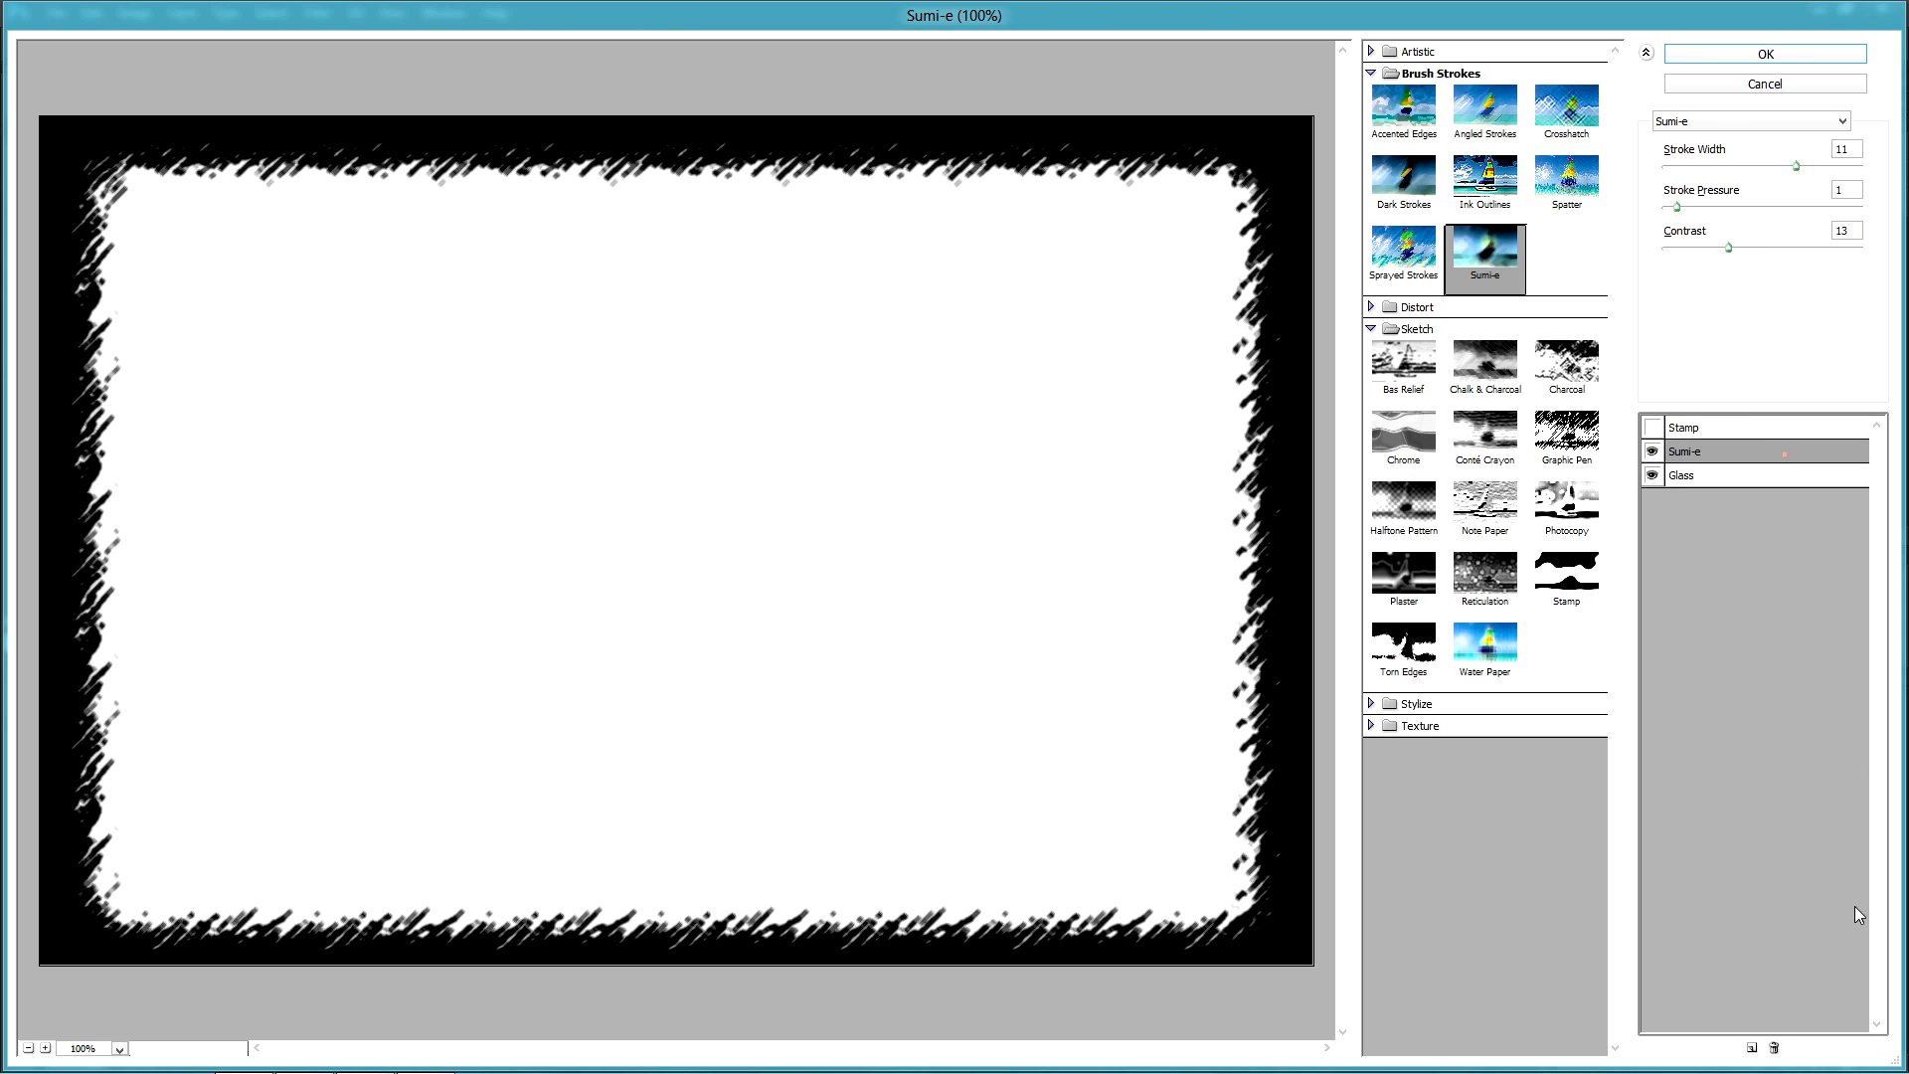
pyautogui.click(1774, 1047)
pyautogui.click(1748, 427)
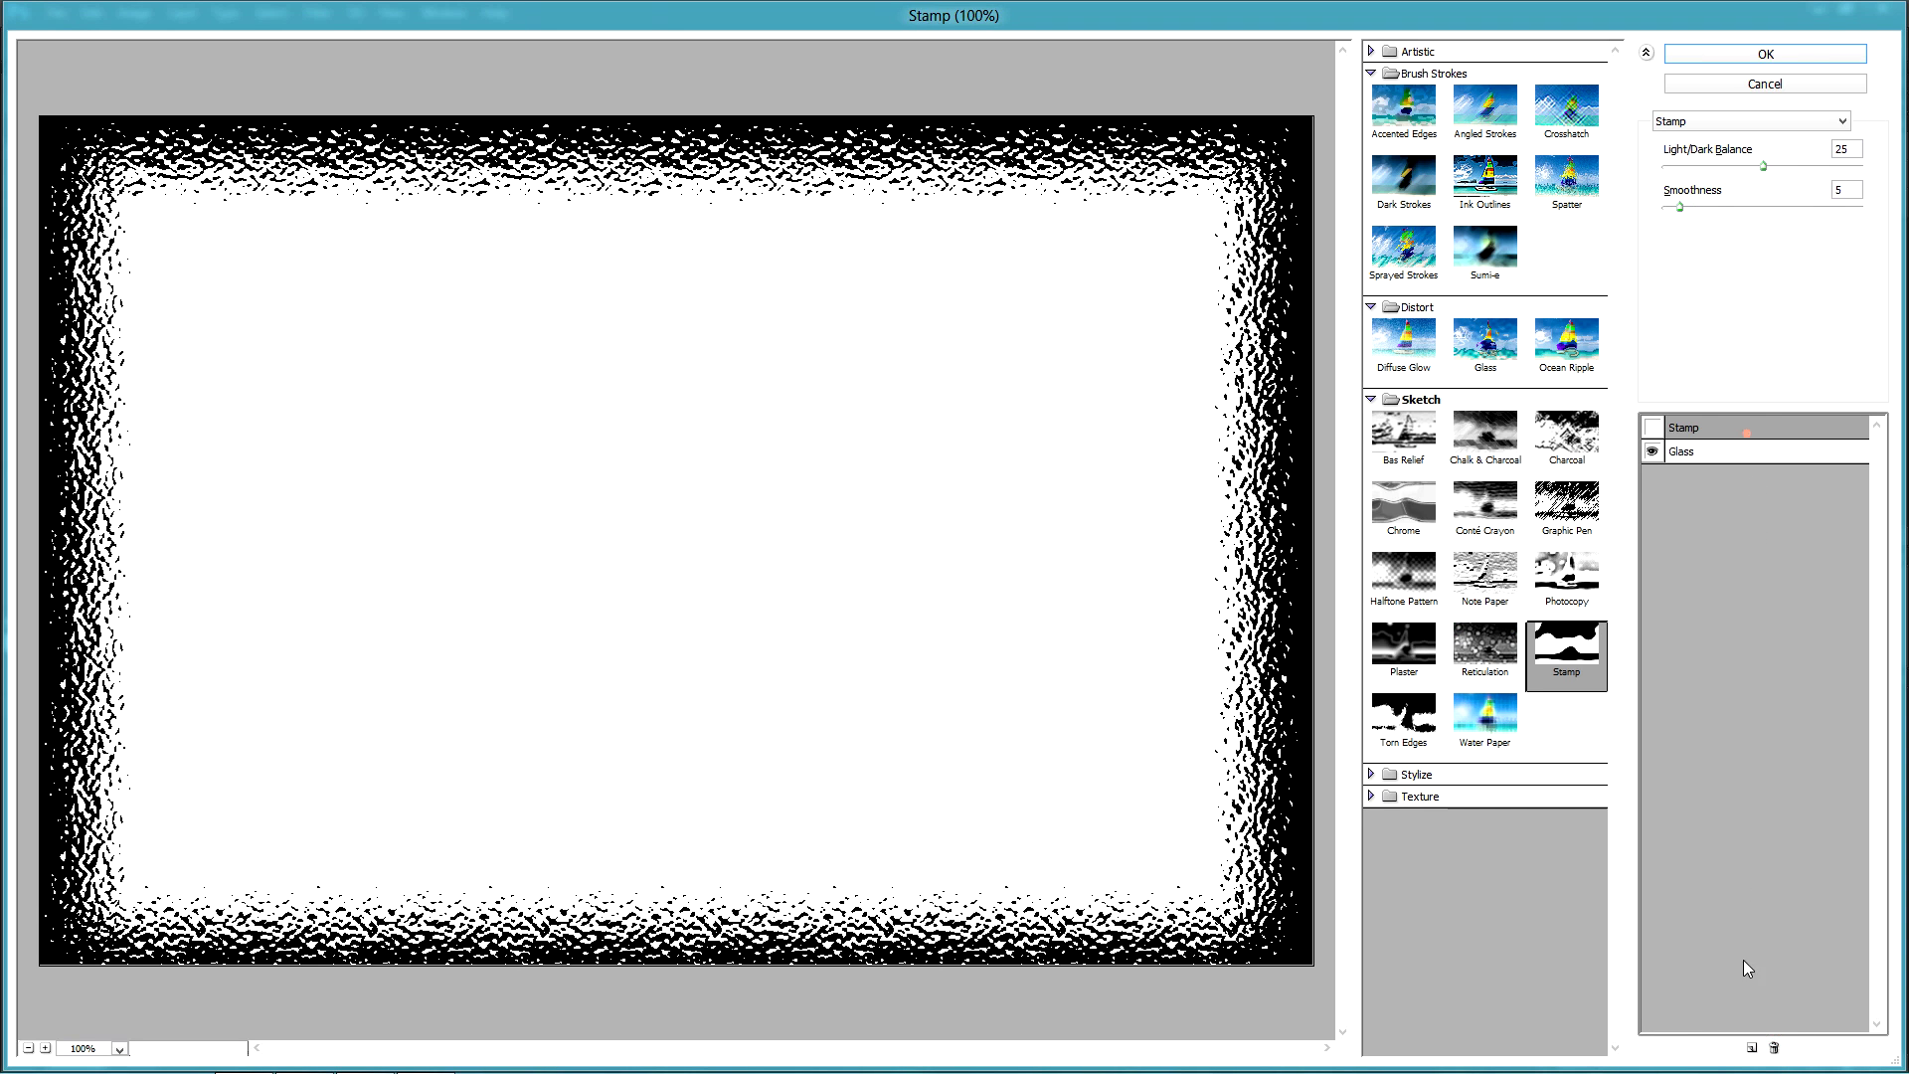
pyautogui.click(1774, 1047)
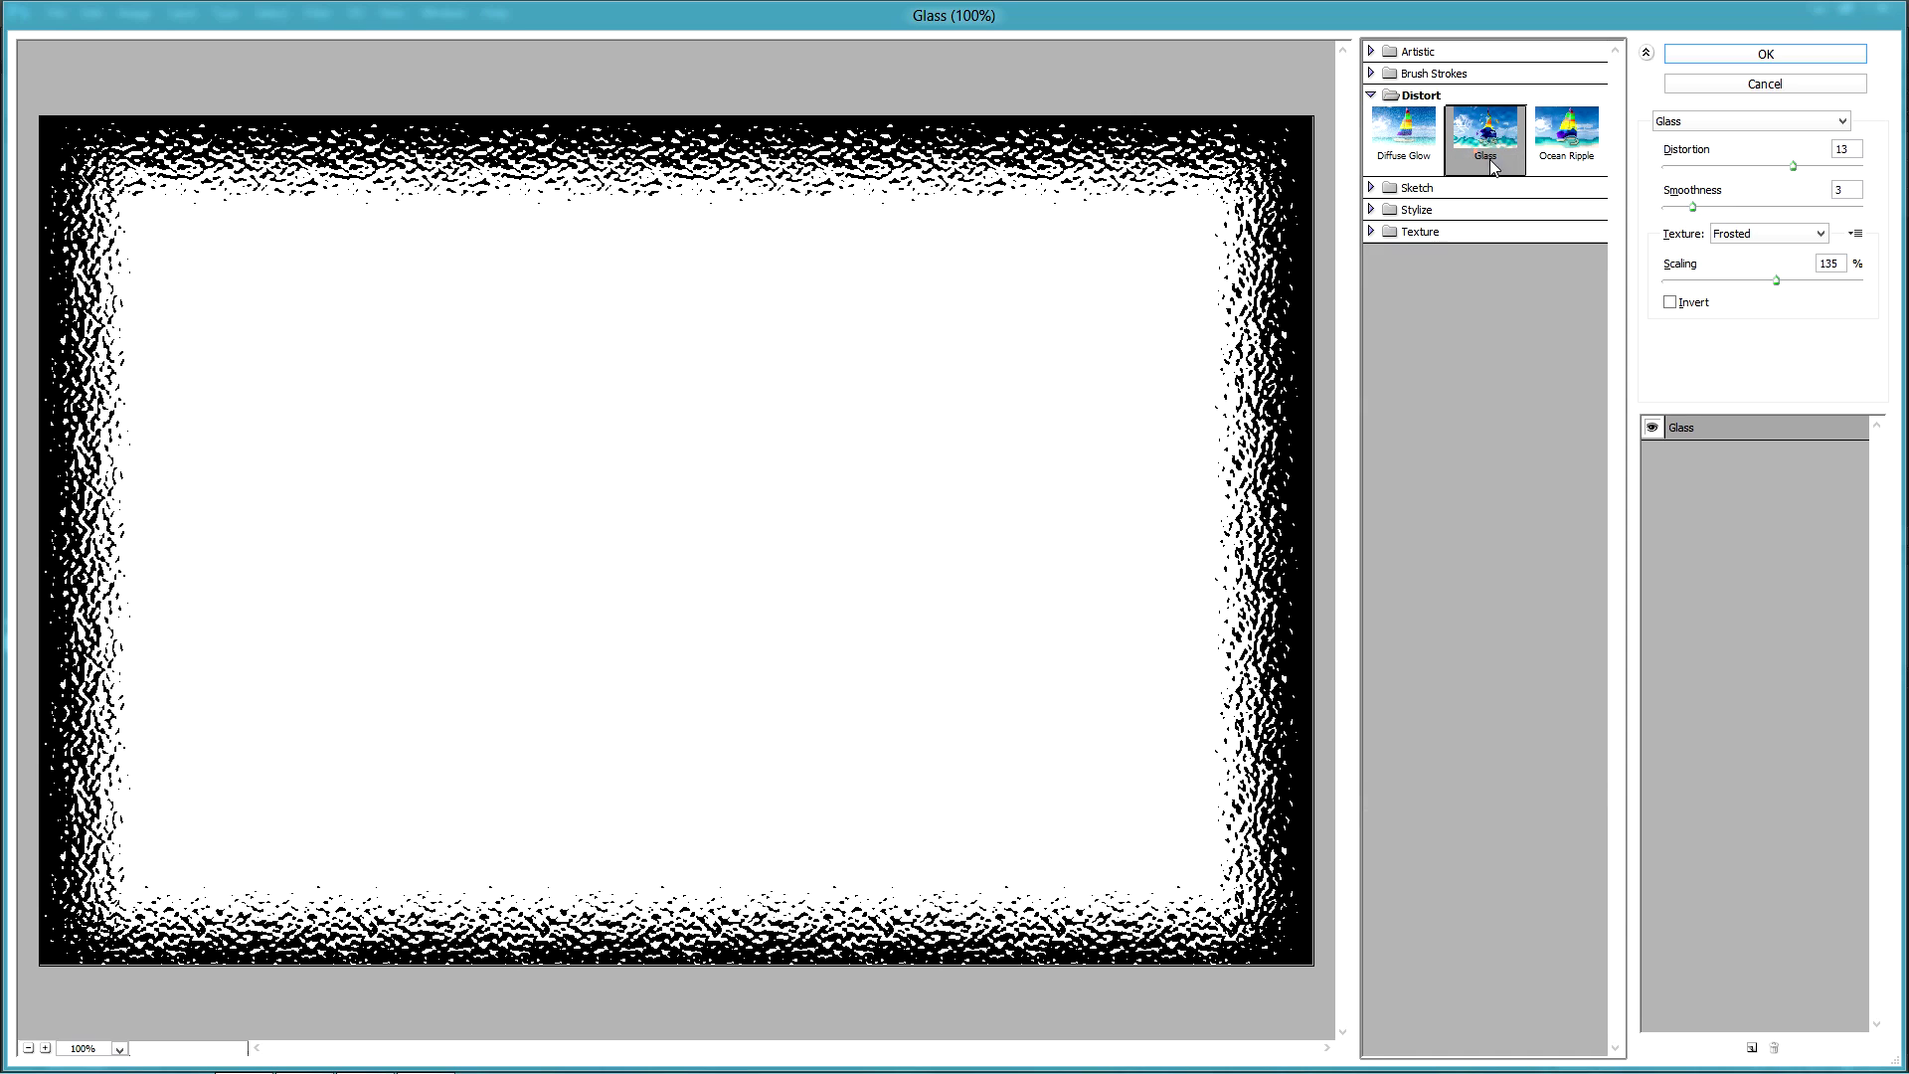
pyautogui.moveTo(1793, 167)
pyautogui.mouseDown()
pyautogui.moveTo(1762, 170)
pyautogui.moveTo(1782, 167)
pyautogui.mouseUp()
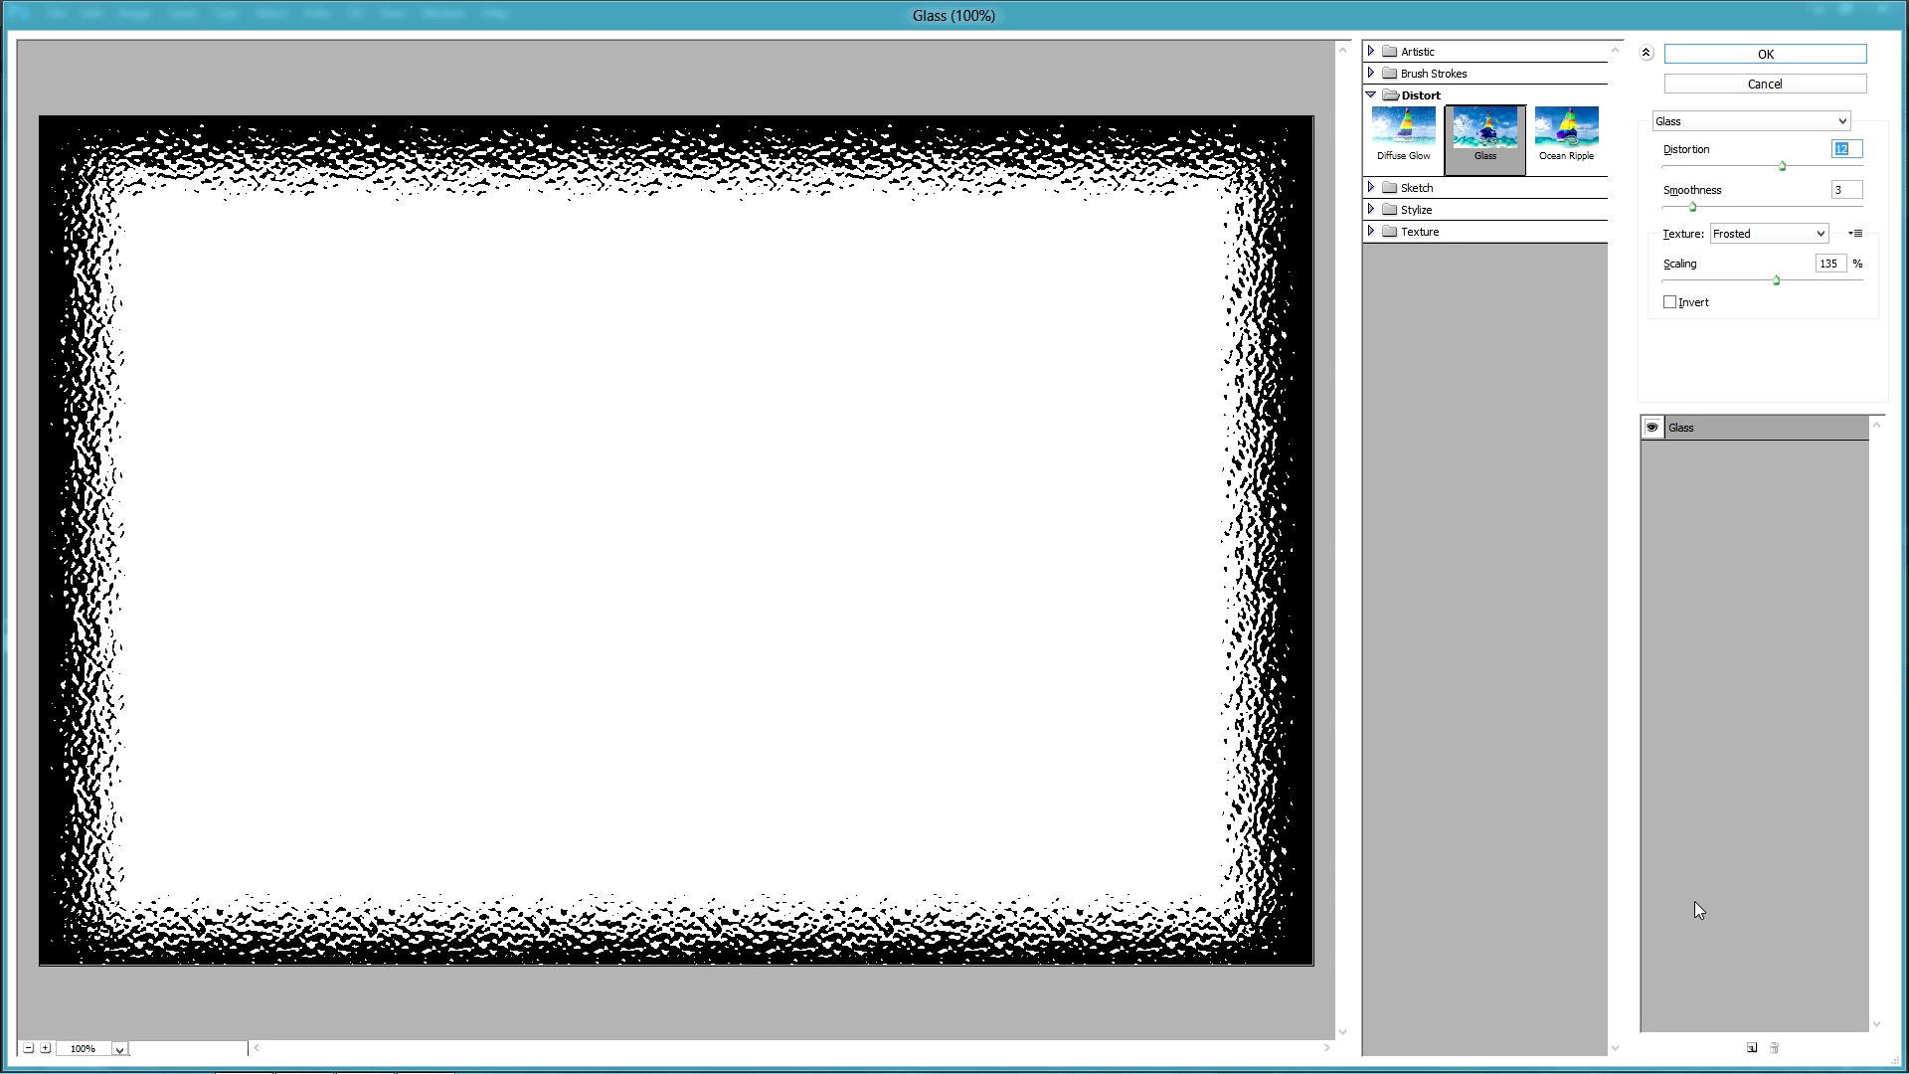
# Step: Add an effect layer above Glass and try Angled Strokes, Crosshatch and Spatter
pyautogui.click(1751, 1048)
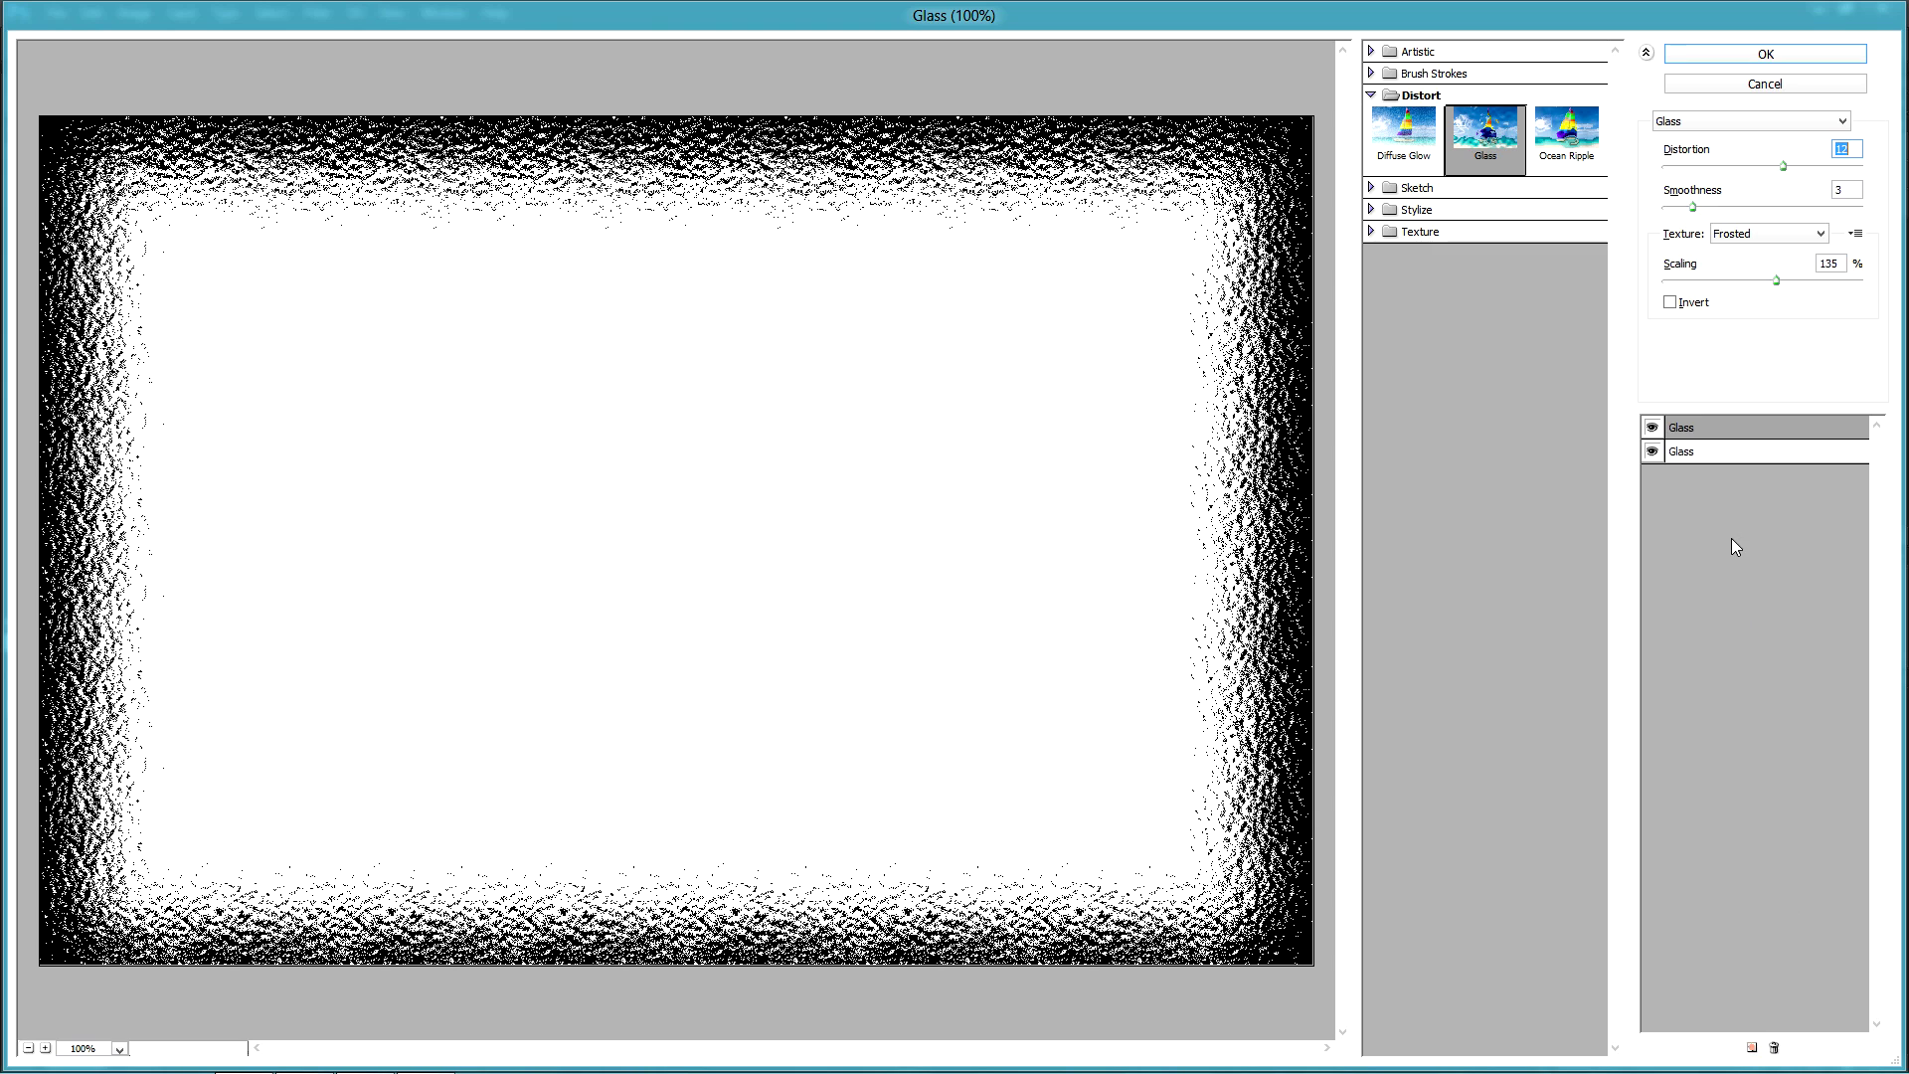
pyautogui.click(1730, 428)
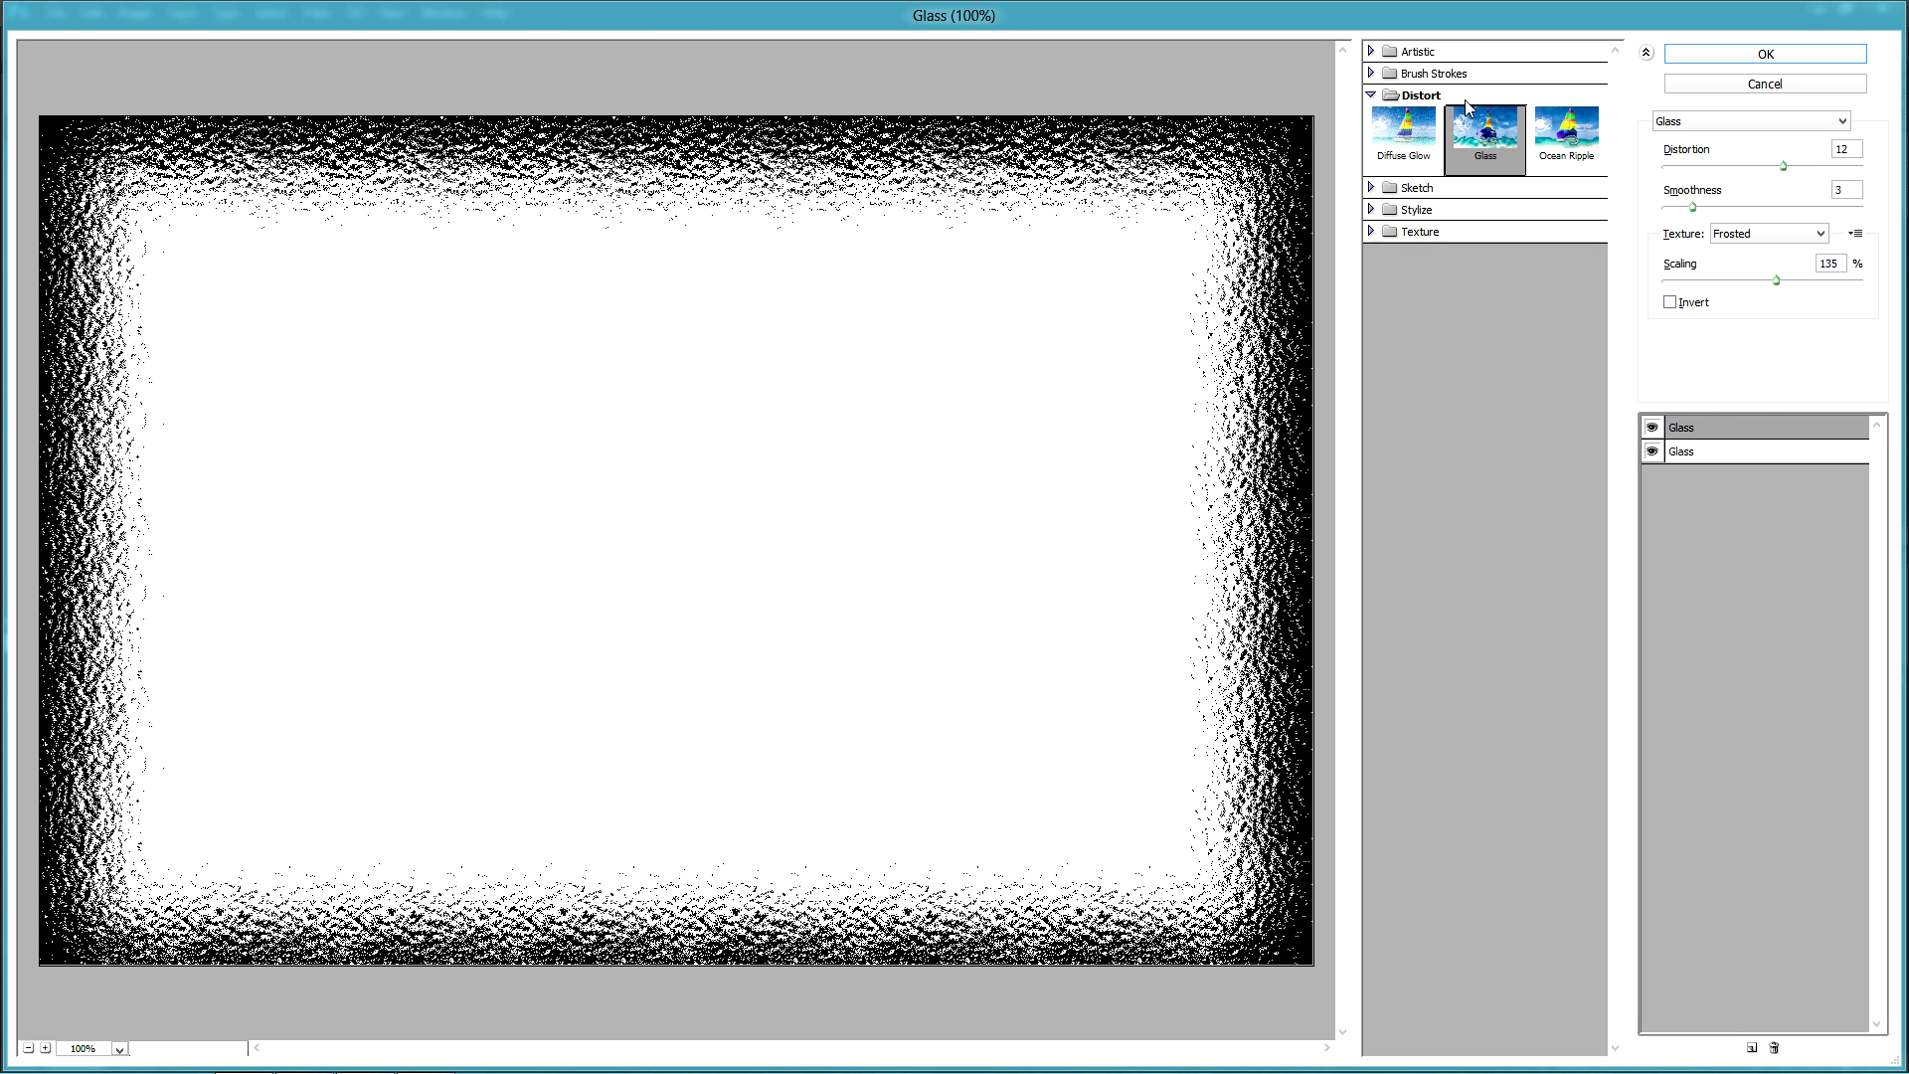
pyautogui.click(1371, 73)
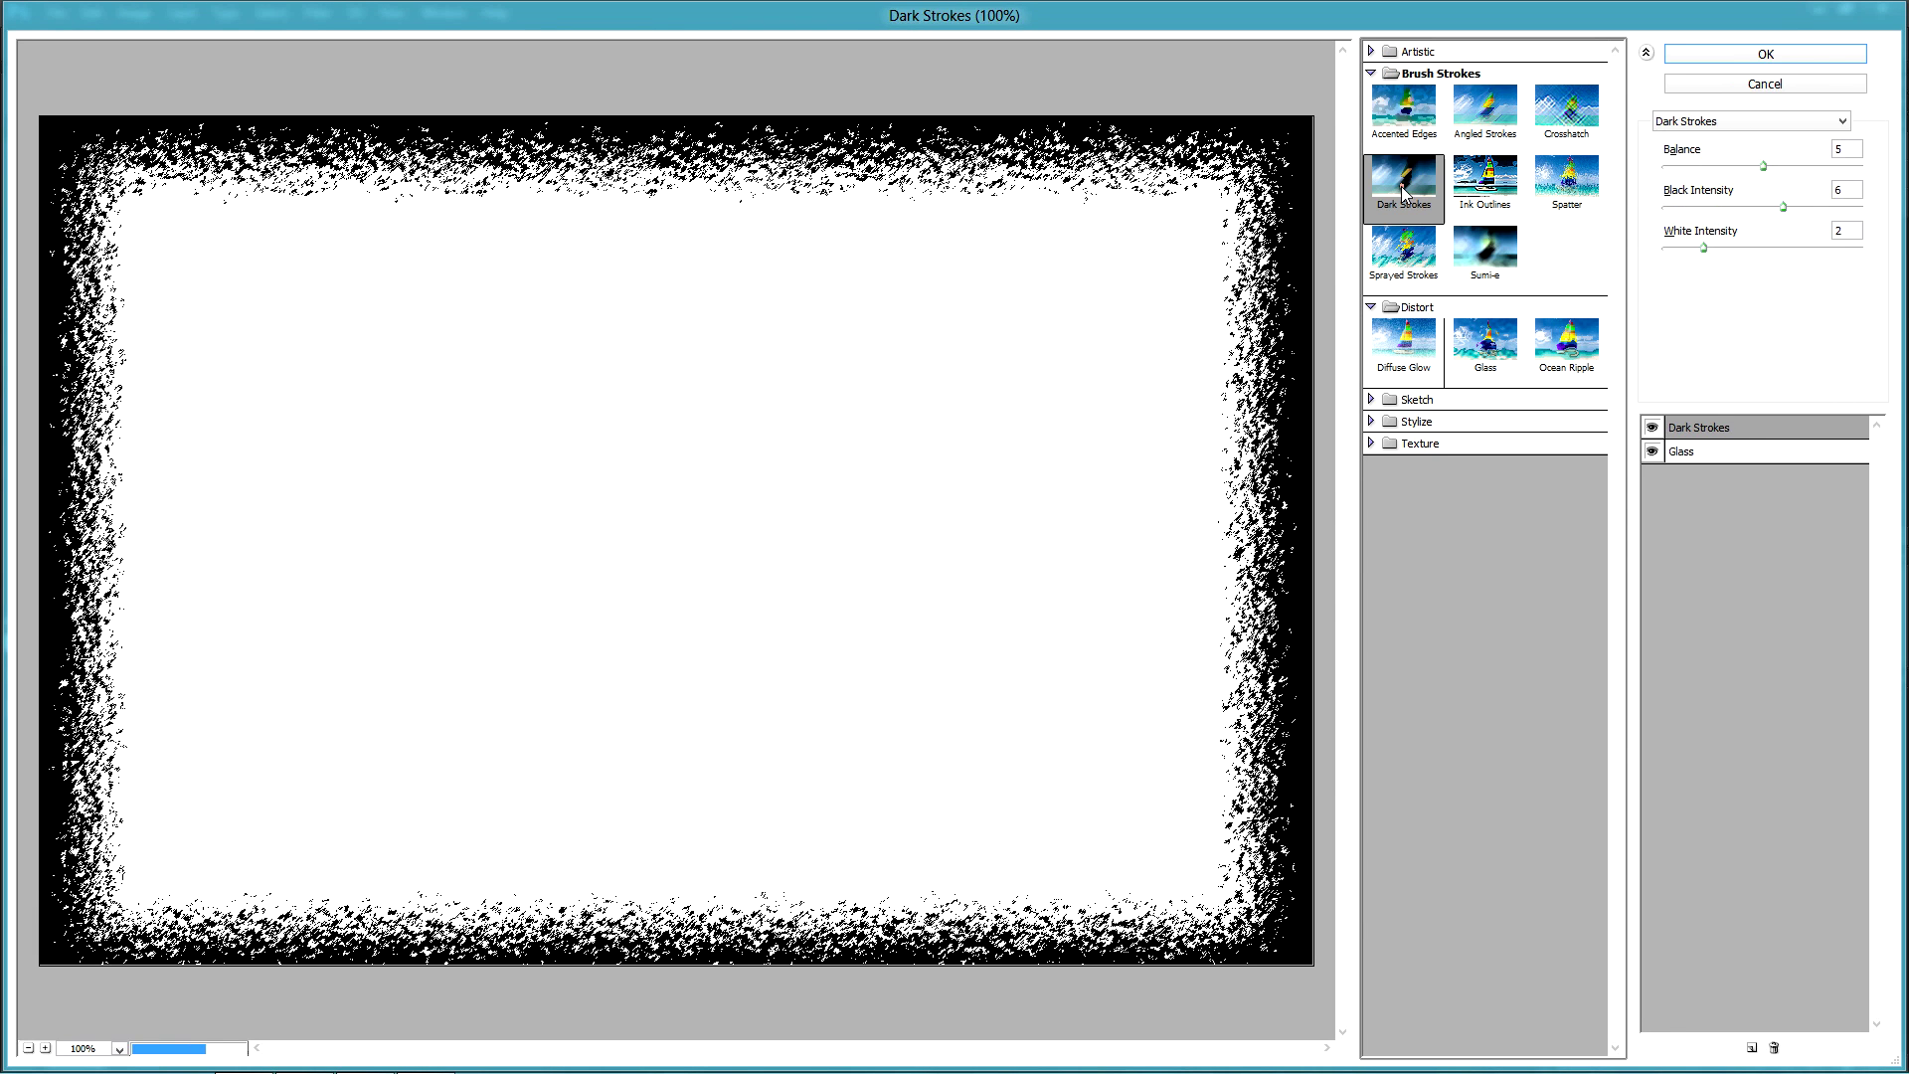
pyautogui.click(1495, 130)
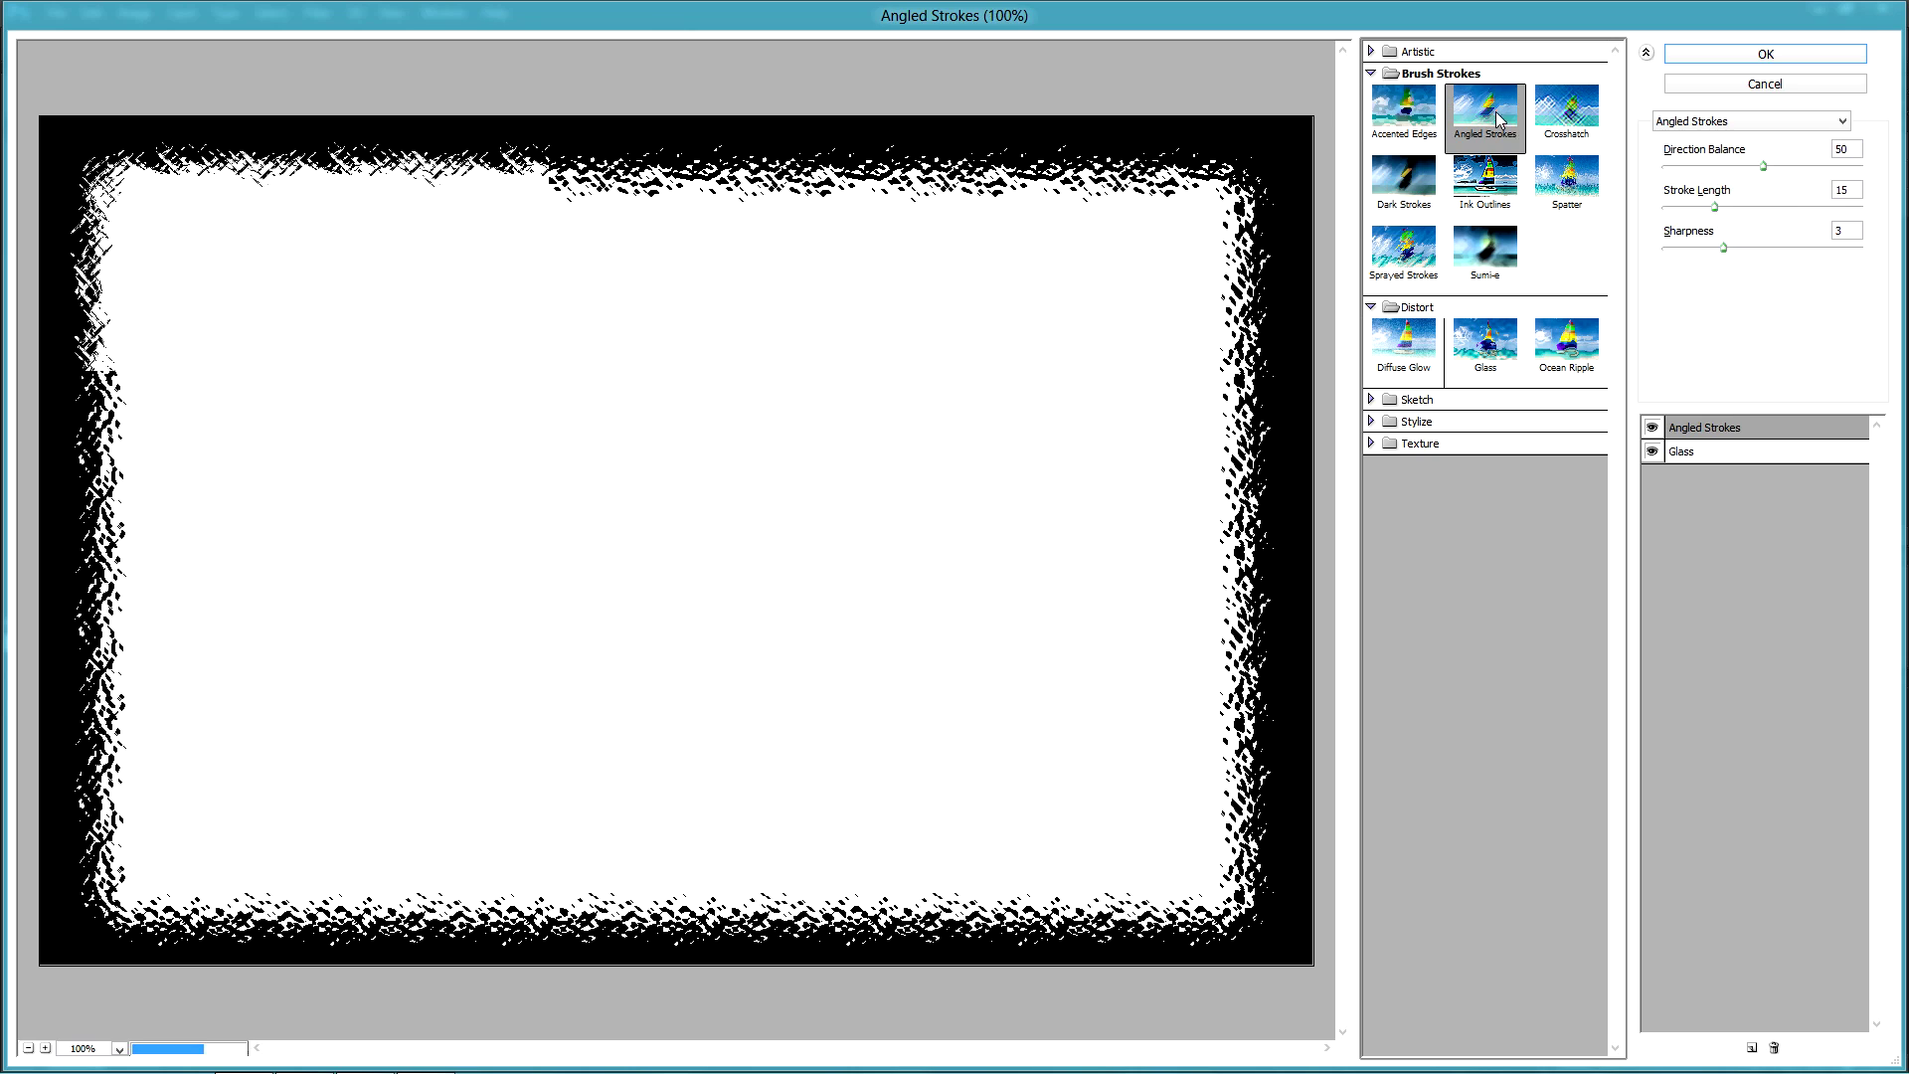
pyautogui.click(1571, 117)
pyautogui.click(1568, 179)
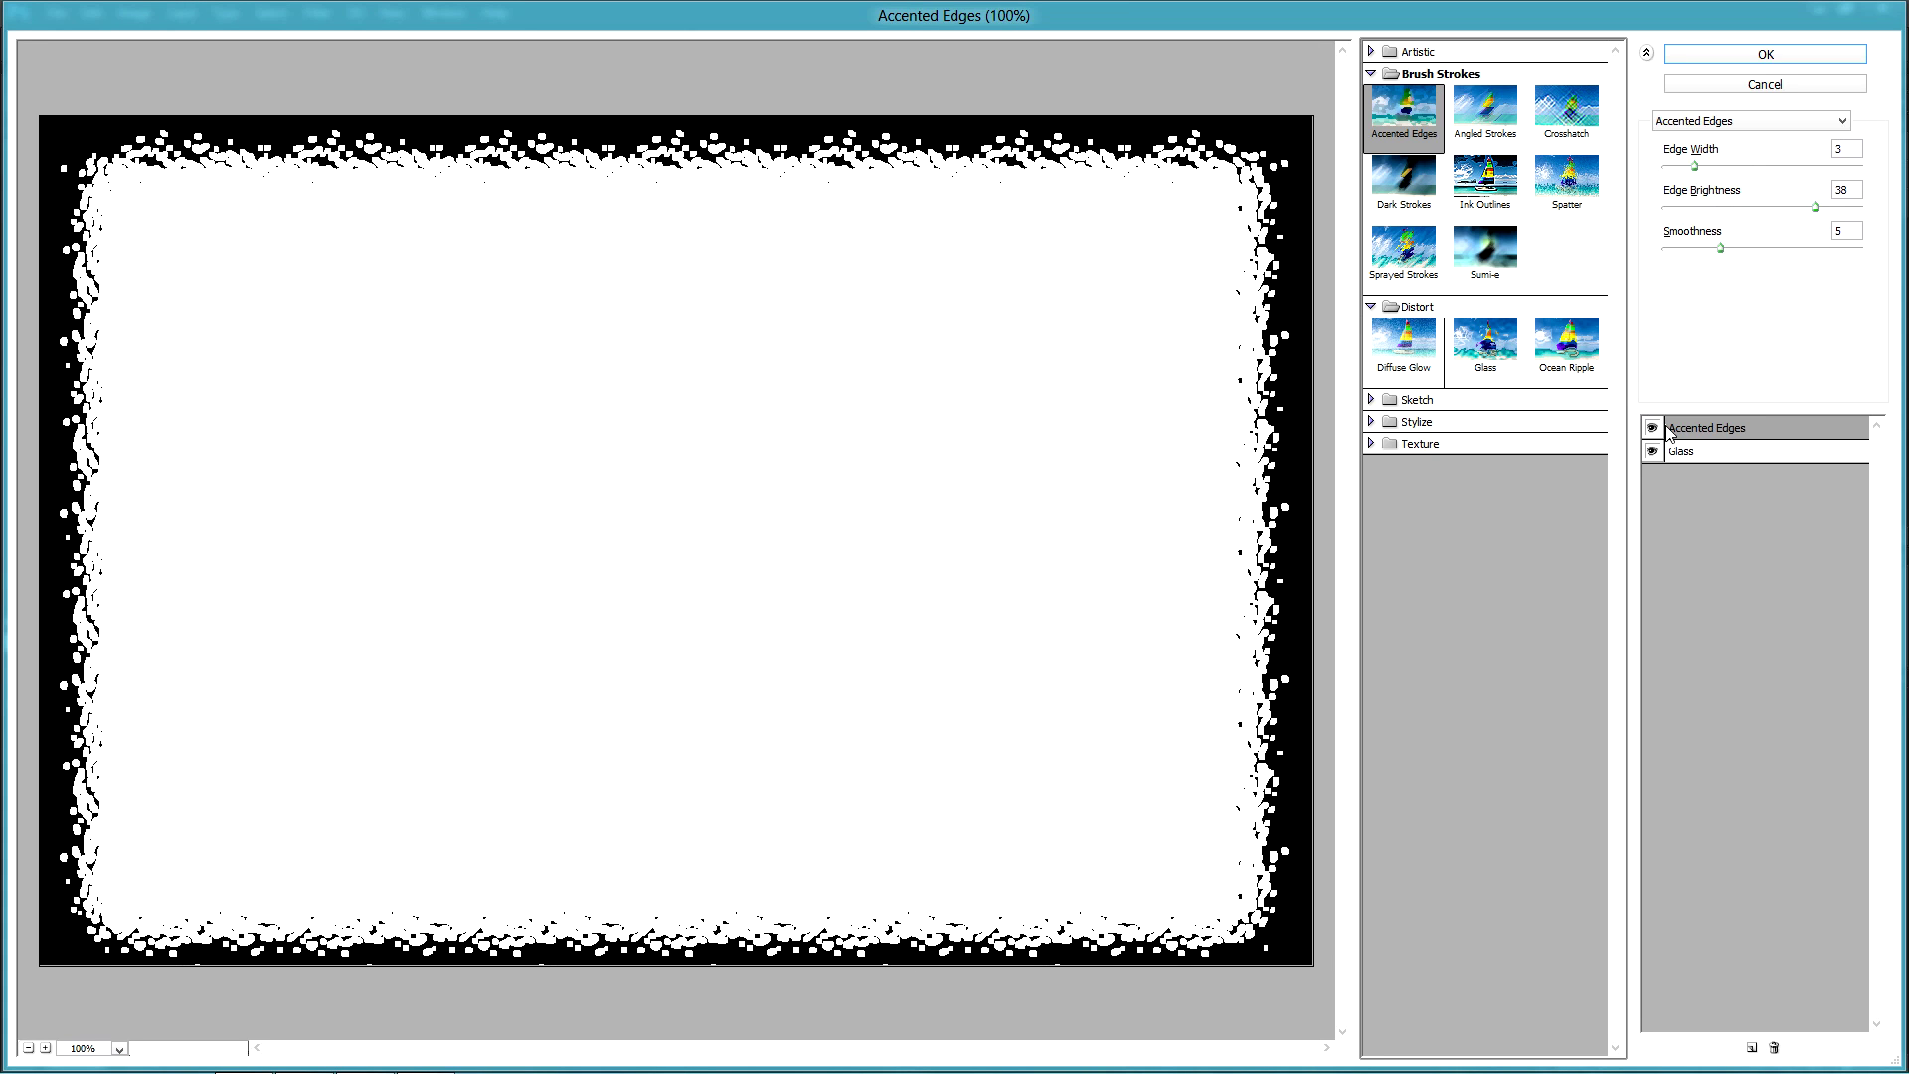
# Step: Add another effect, try Sprayed Strokes, Sumi-e and Ink Outlines, then settle on Spatter over Accented Edges
pyautogui.click(1751, 1047)
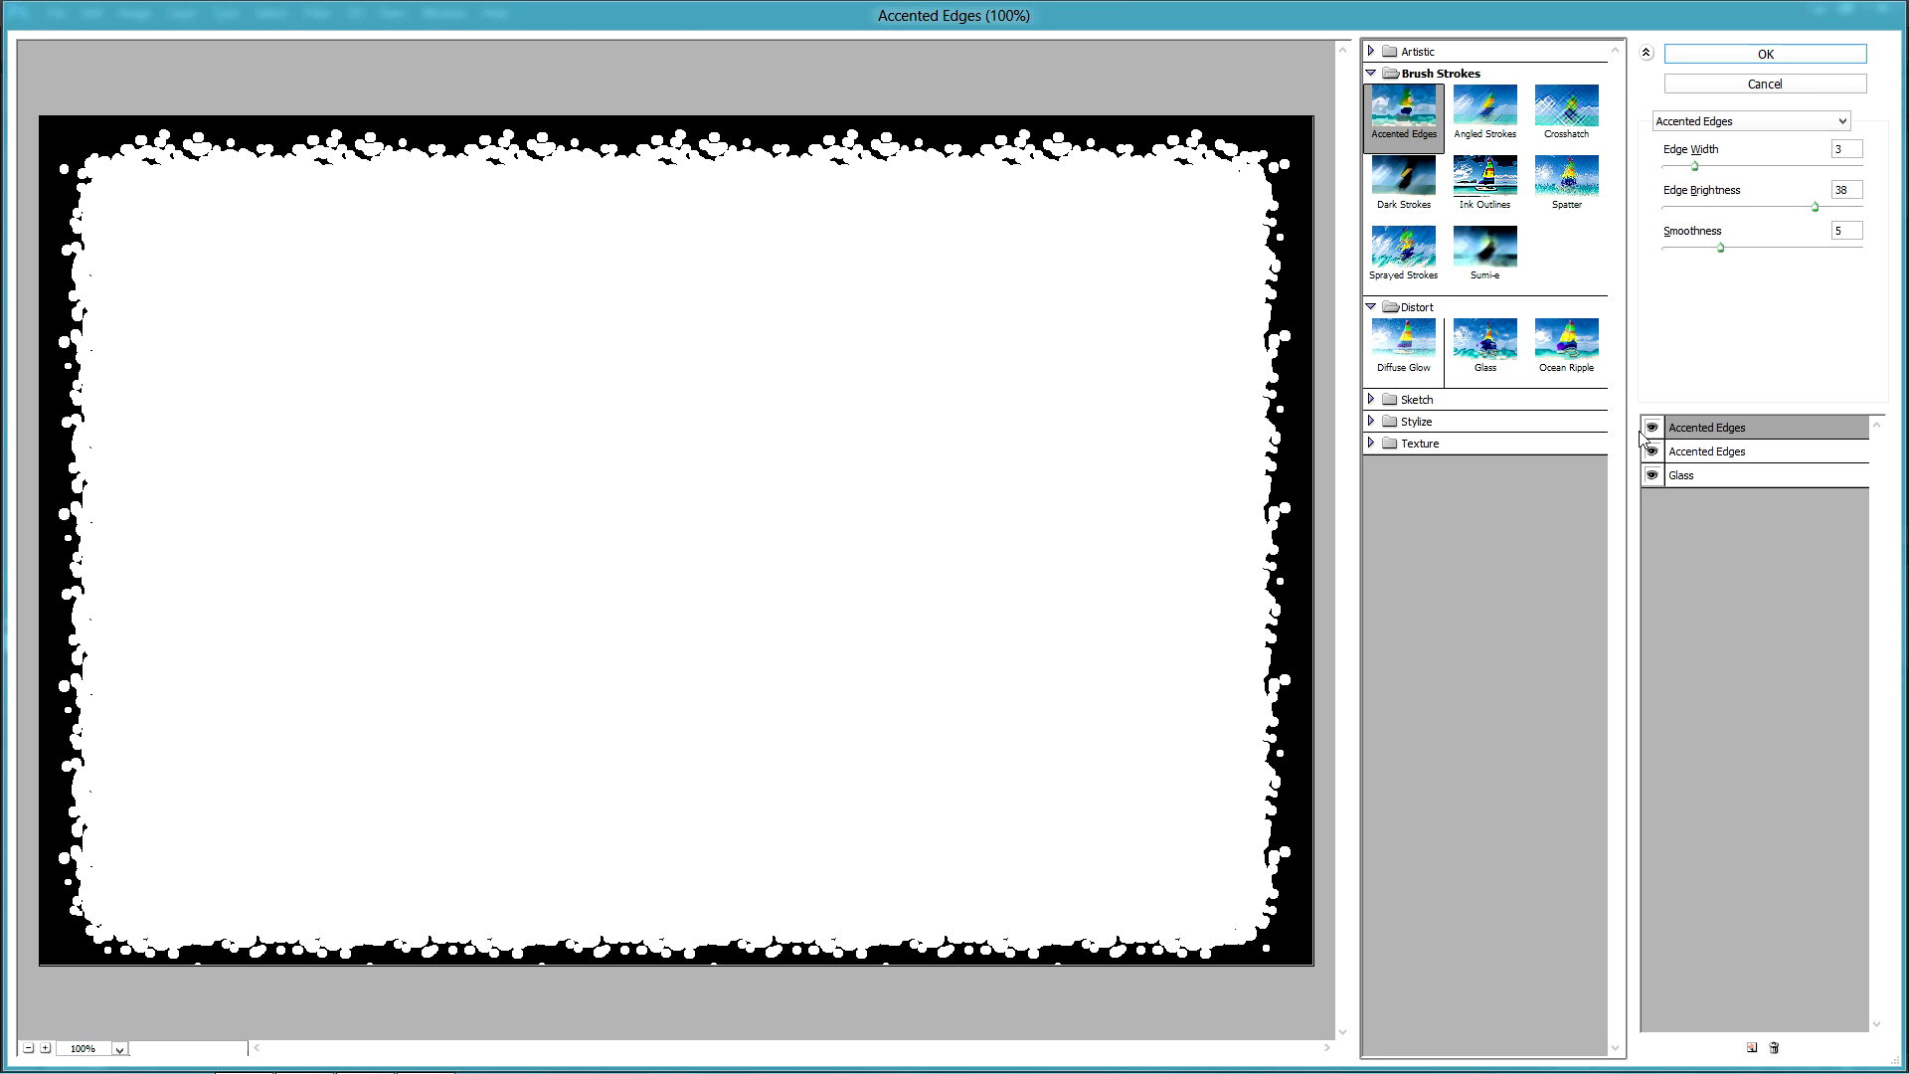
pyautogui.click(1699, 426)
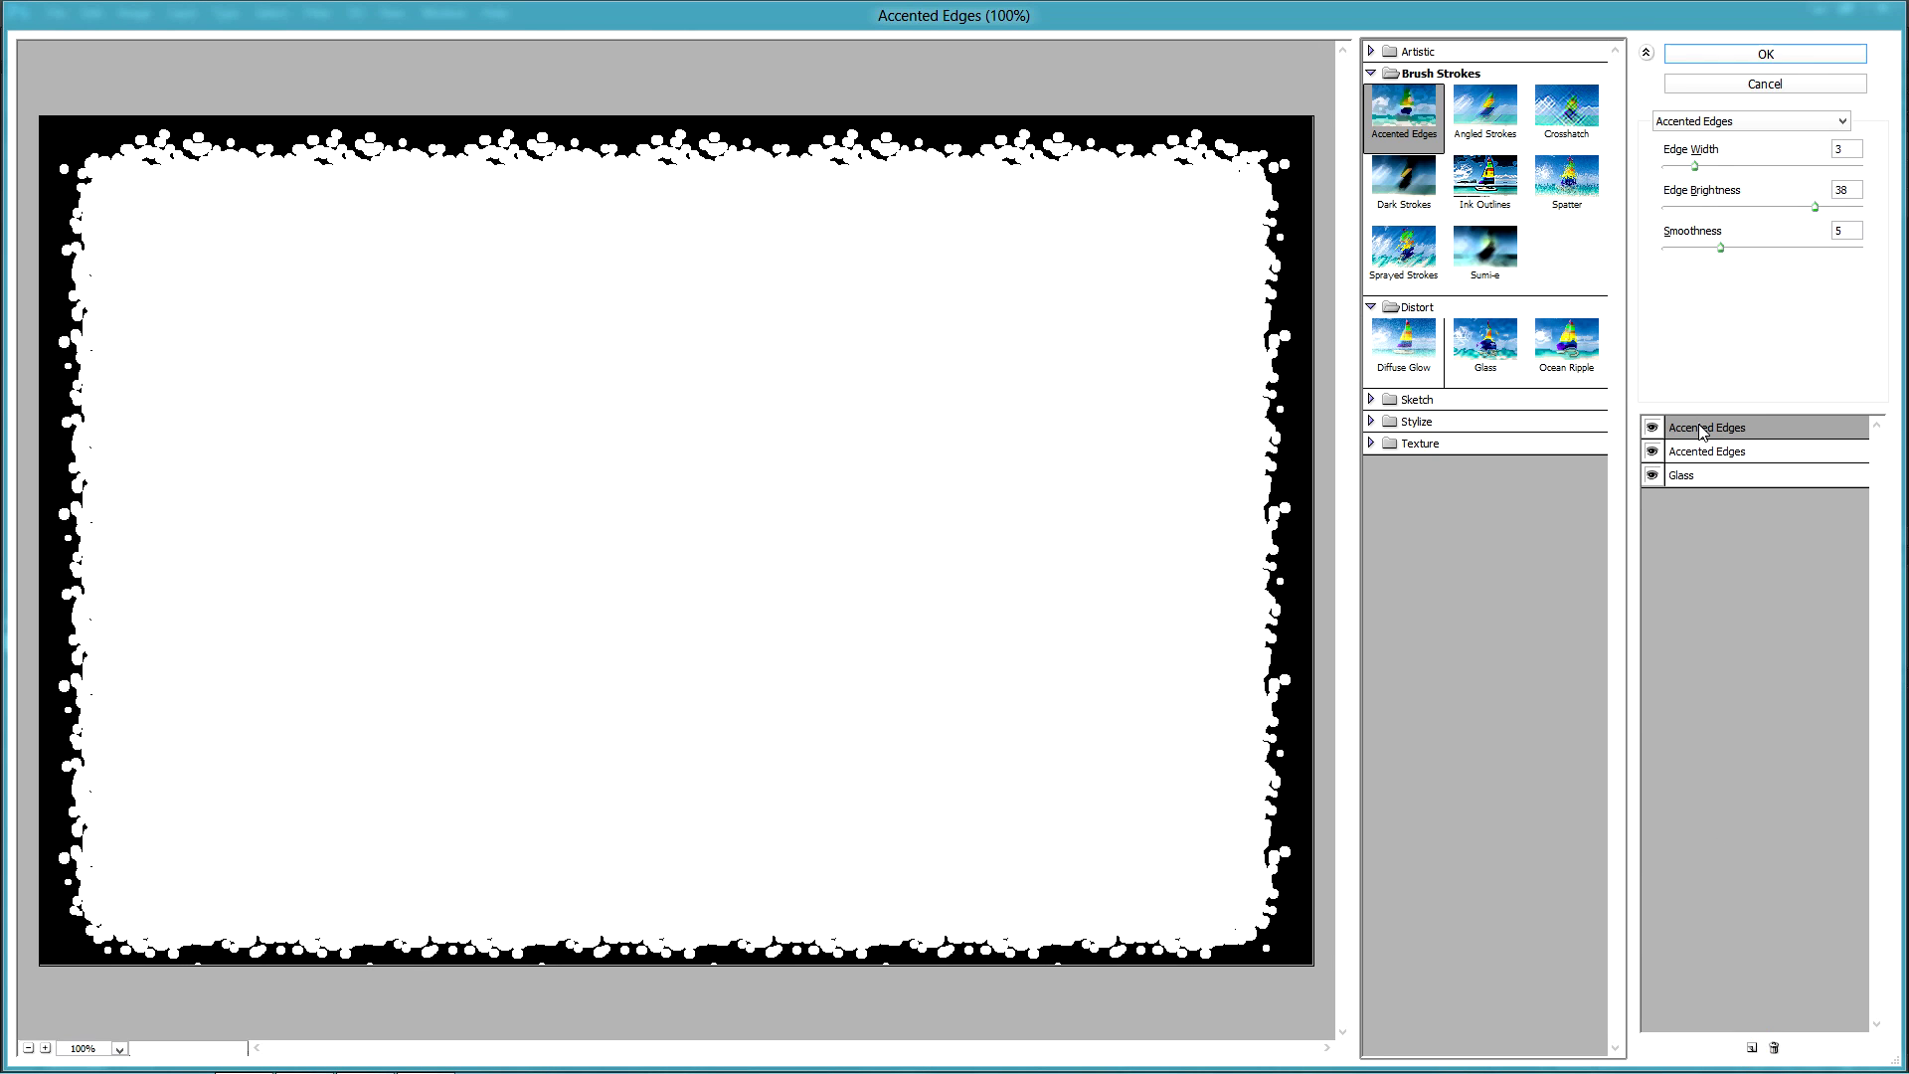
pyautogui.click(1412, 249)
pyautogui.click(1471, 253)
pyautogui.click(1500, 190)
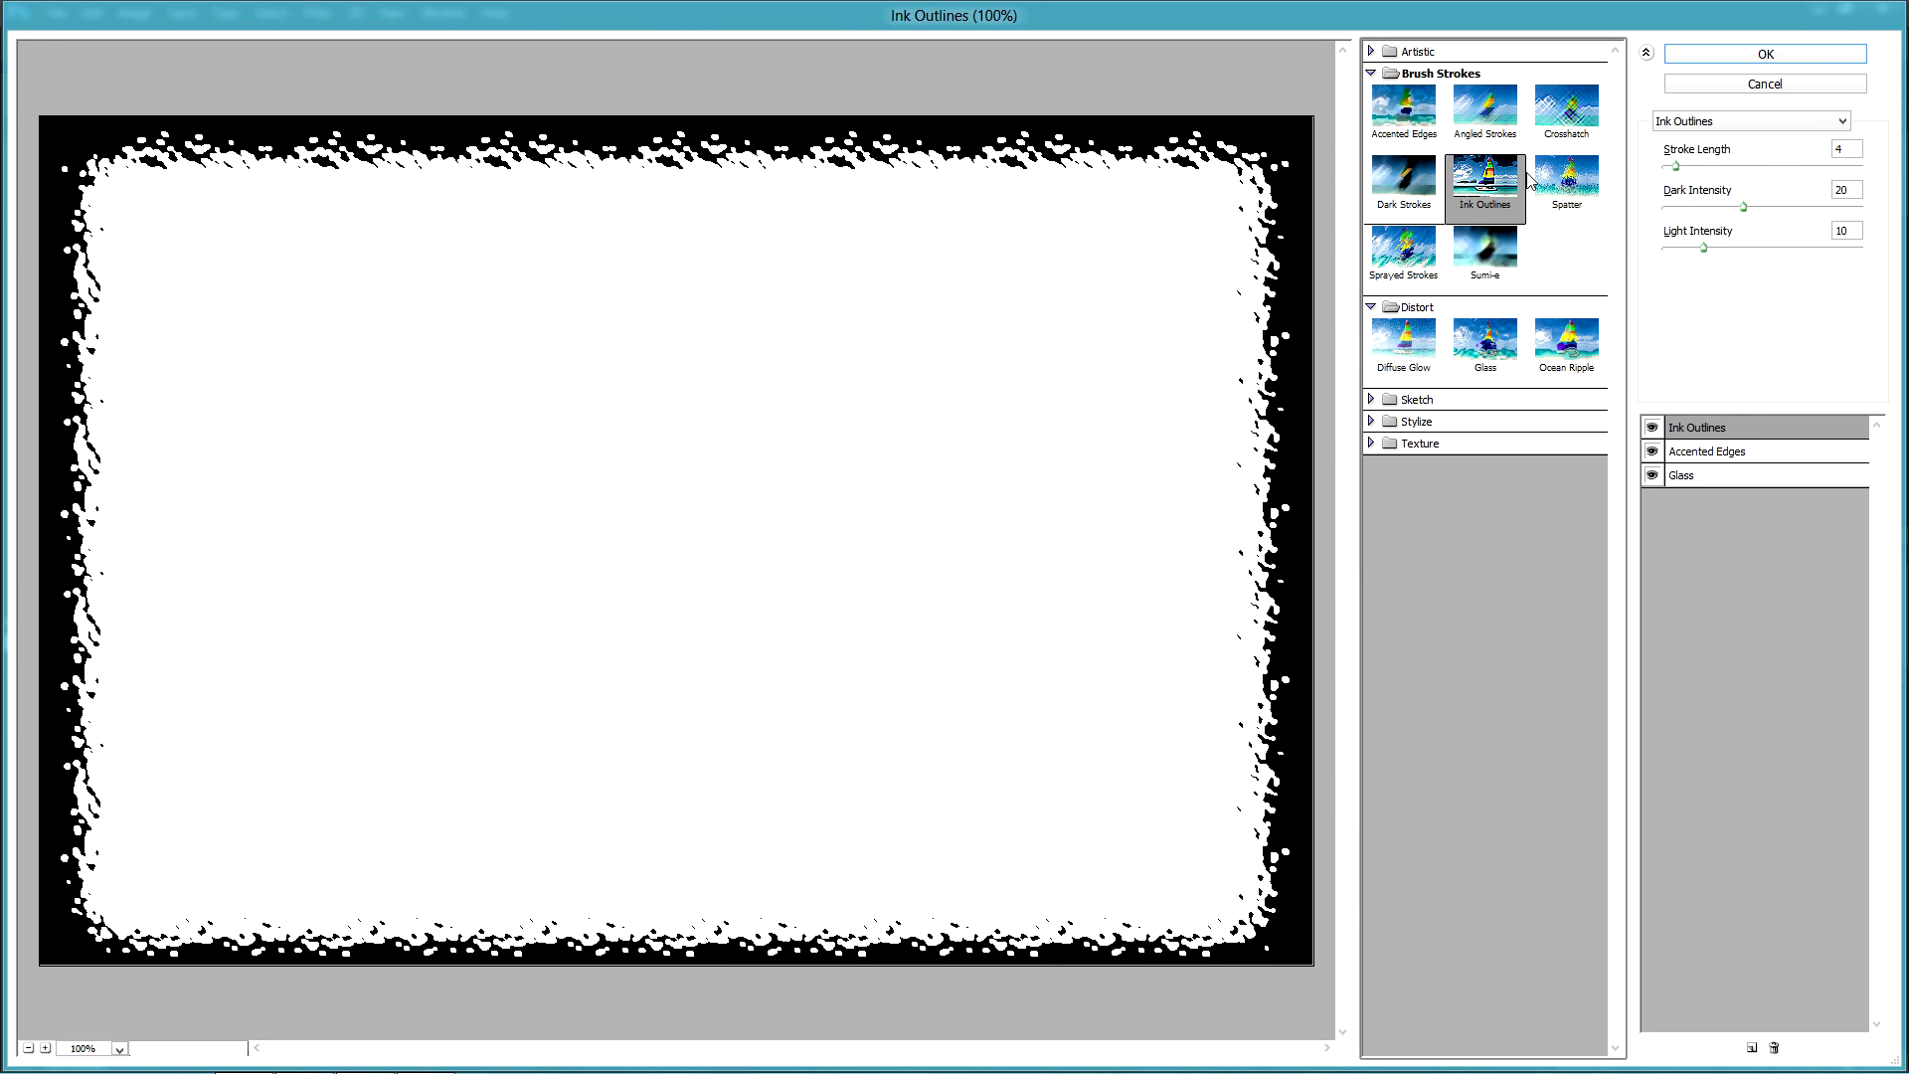
pyautogui.click(1561, 197)
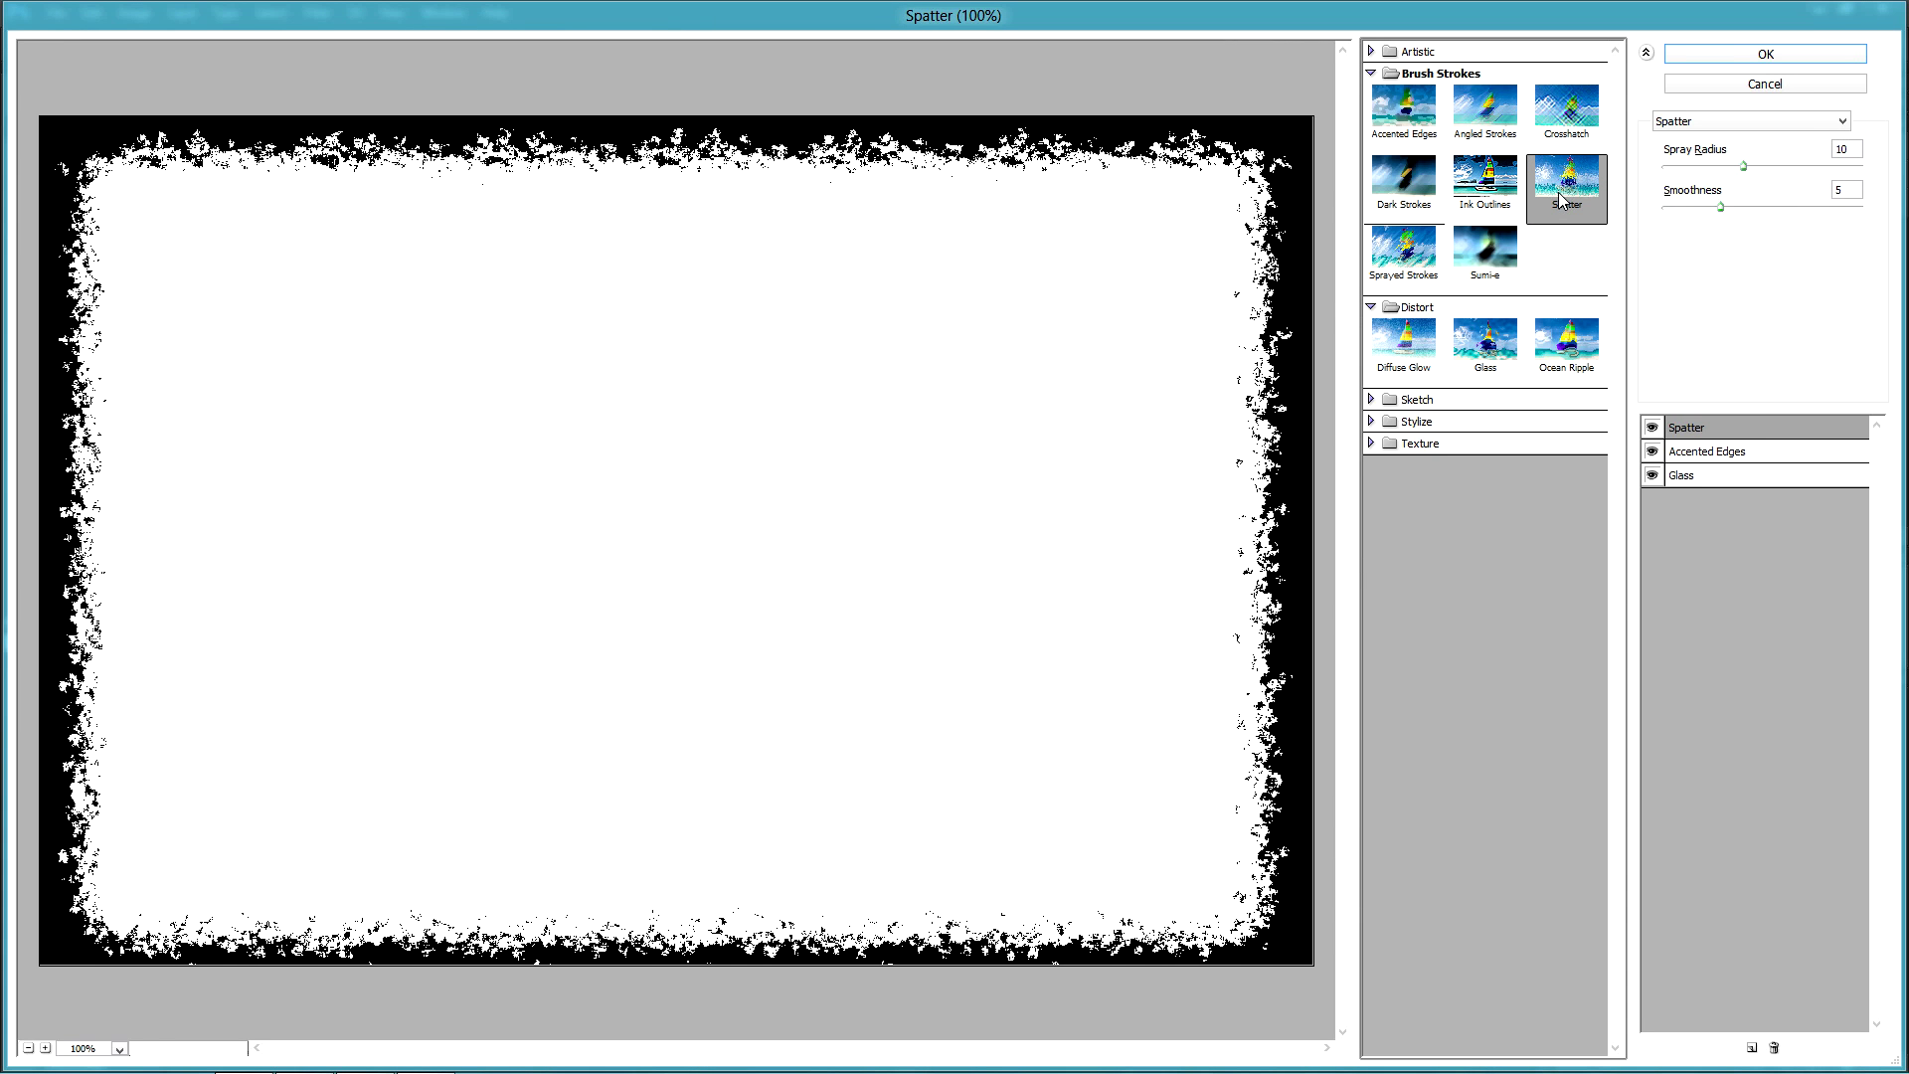
# Step: Apply the Filter Gallery grunge, switch the BG fill to white, and show the Hunter mask's Properties
pyautogui.click(1767, 57)
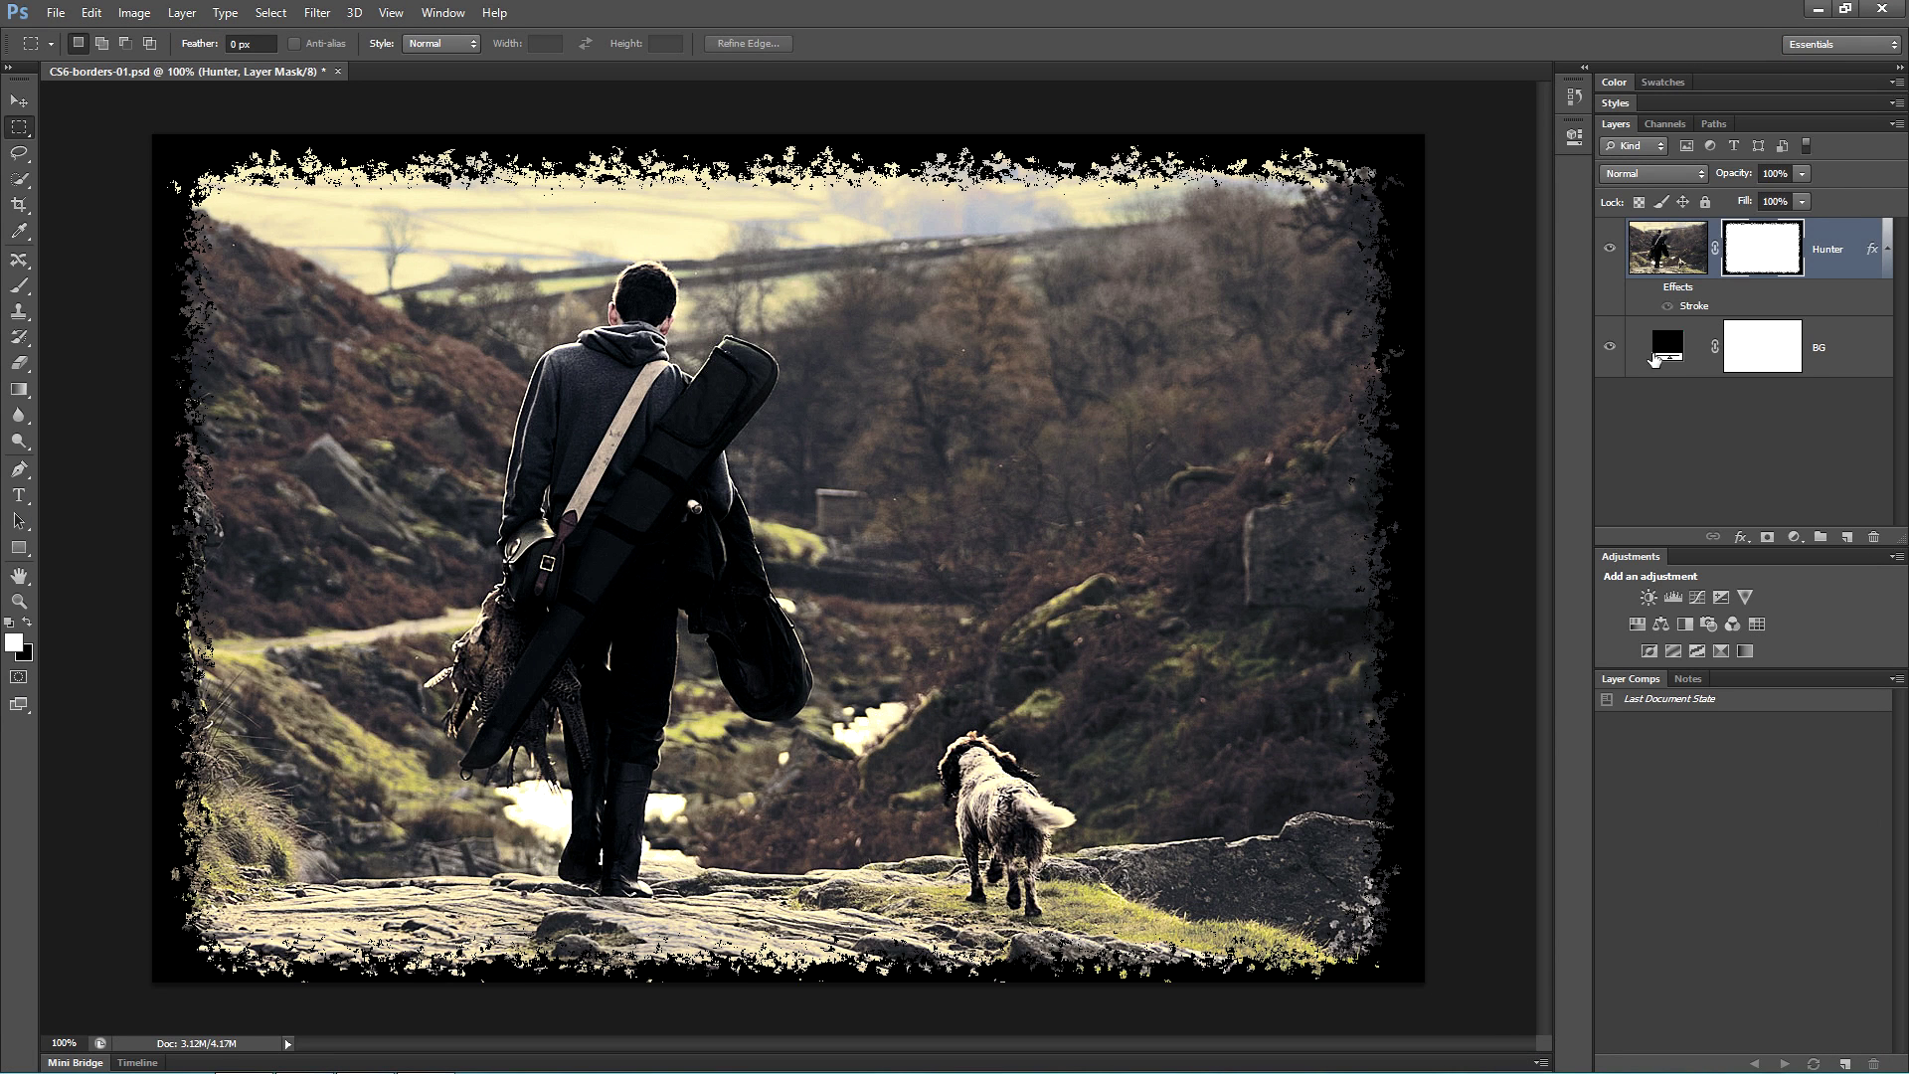
pyautogui.doubleClick(1654, 360)
pyautogui.moveTo(690, 534); pyautogui.dragTo(690, 284)
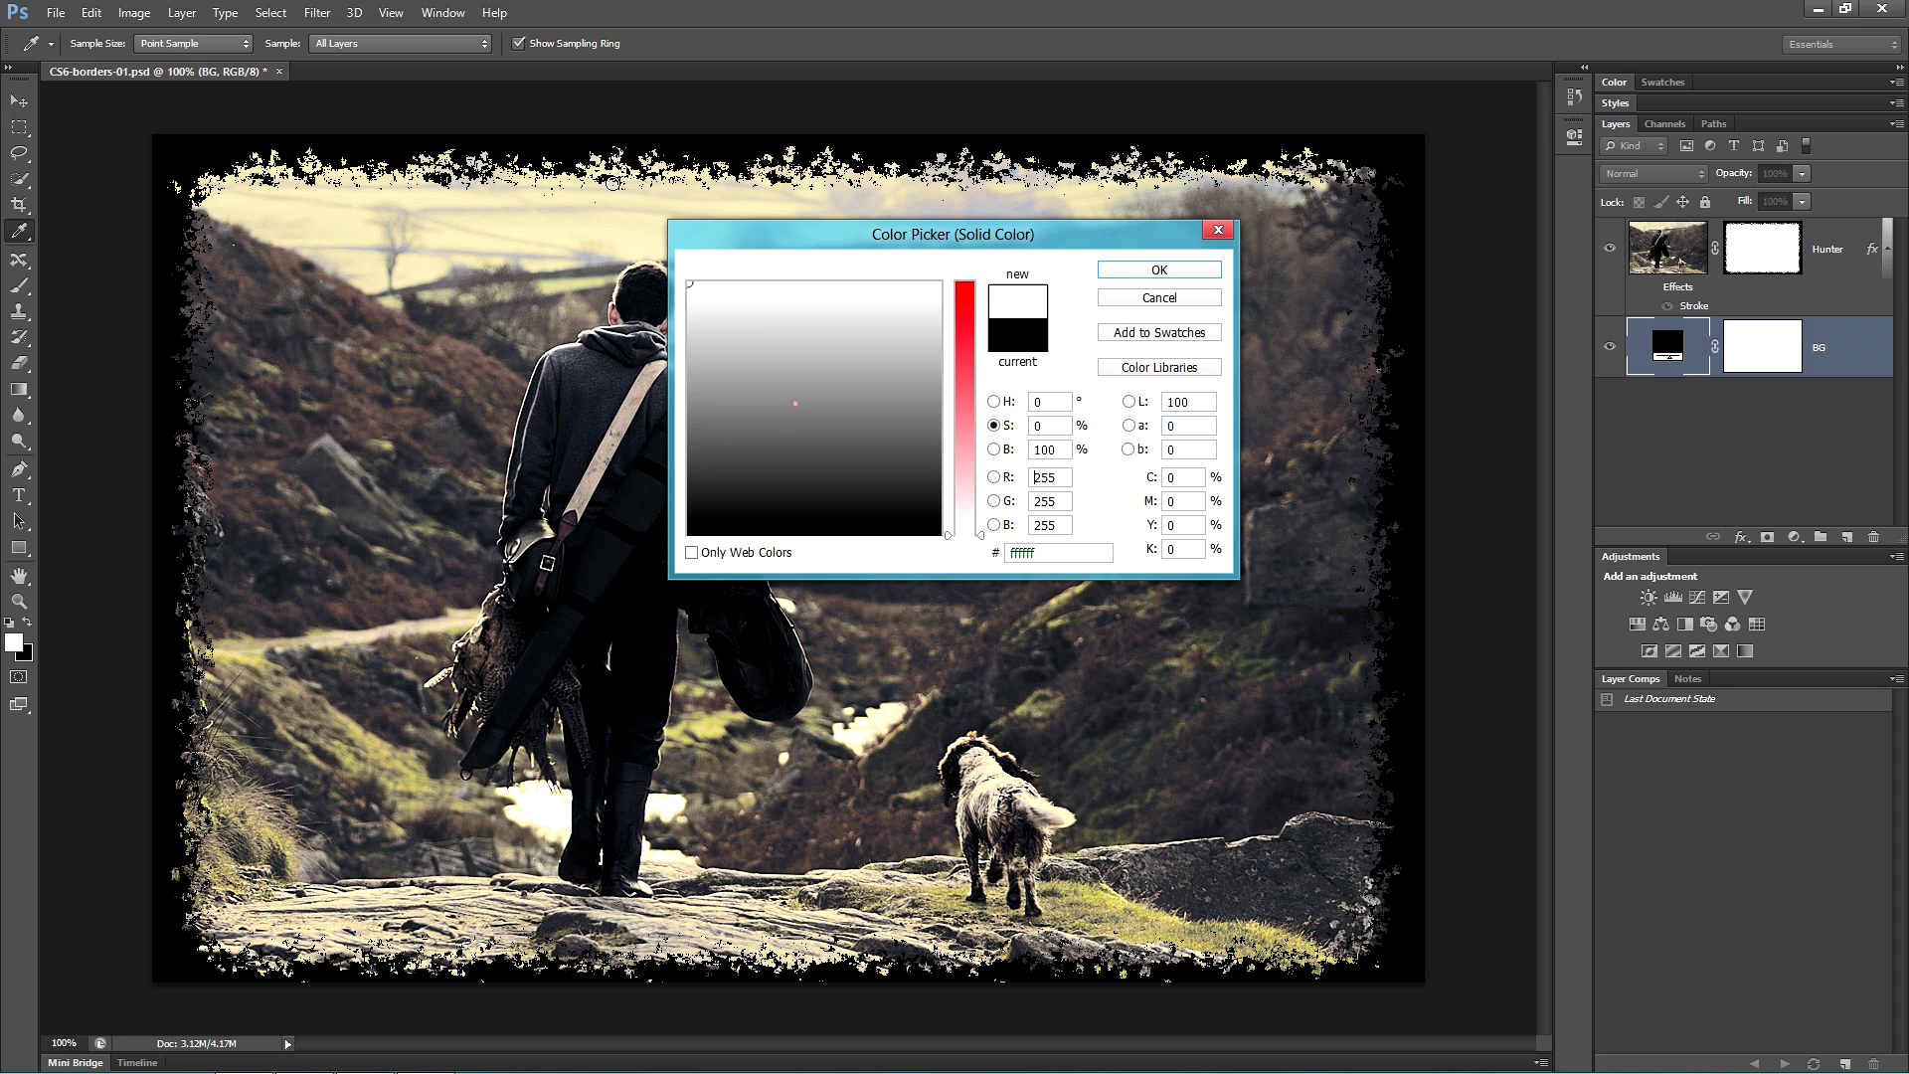
pyautogui.press('Return')
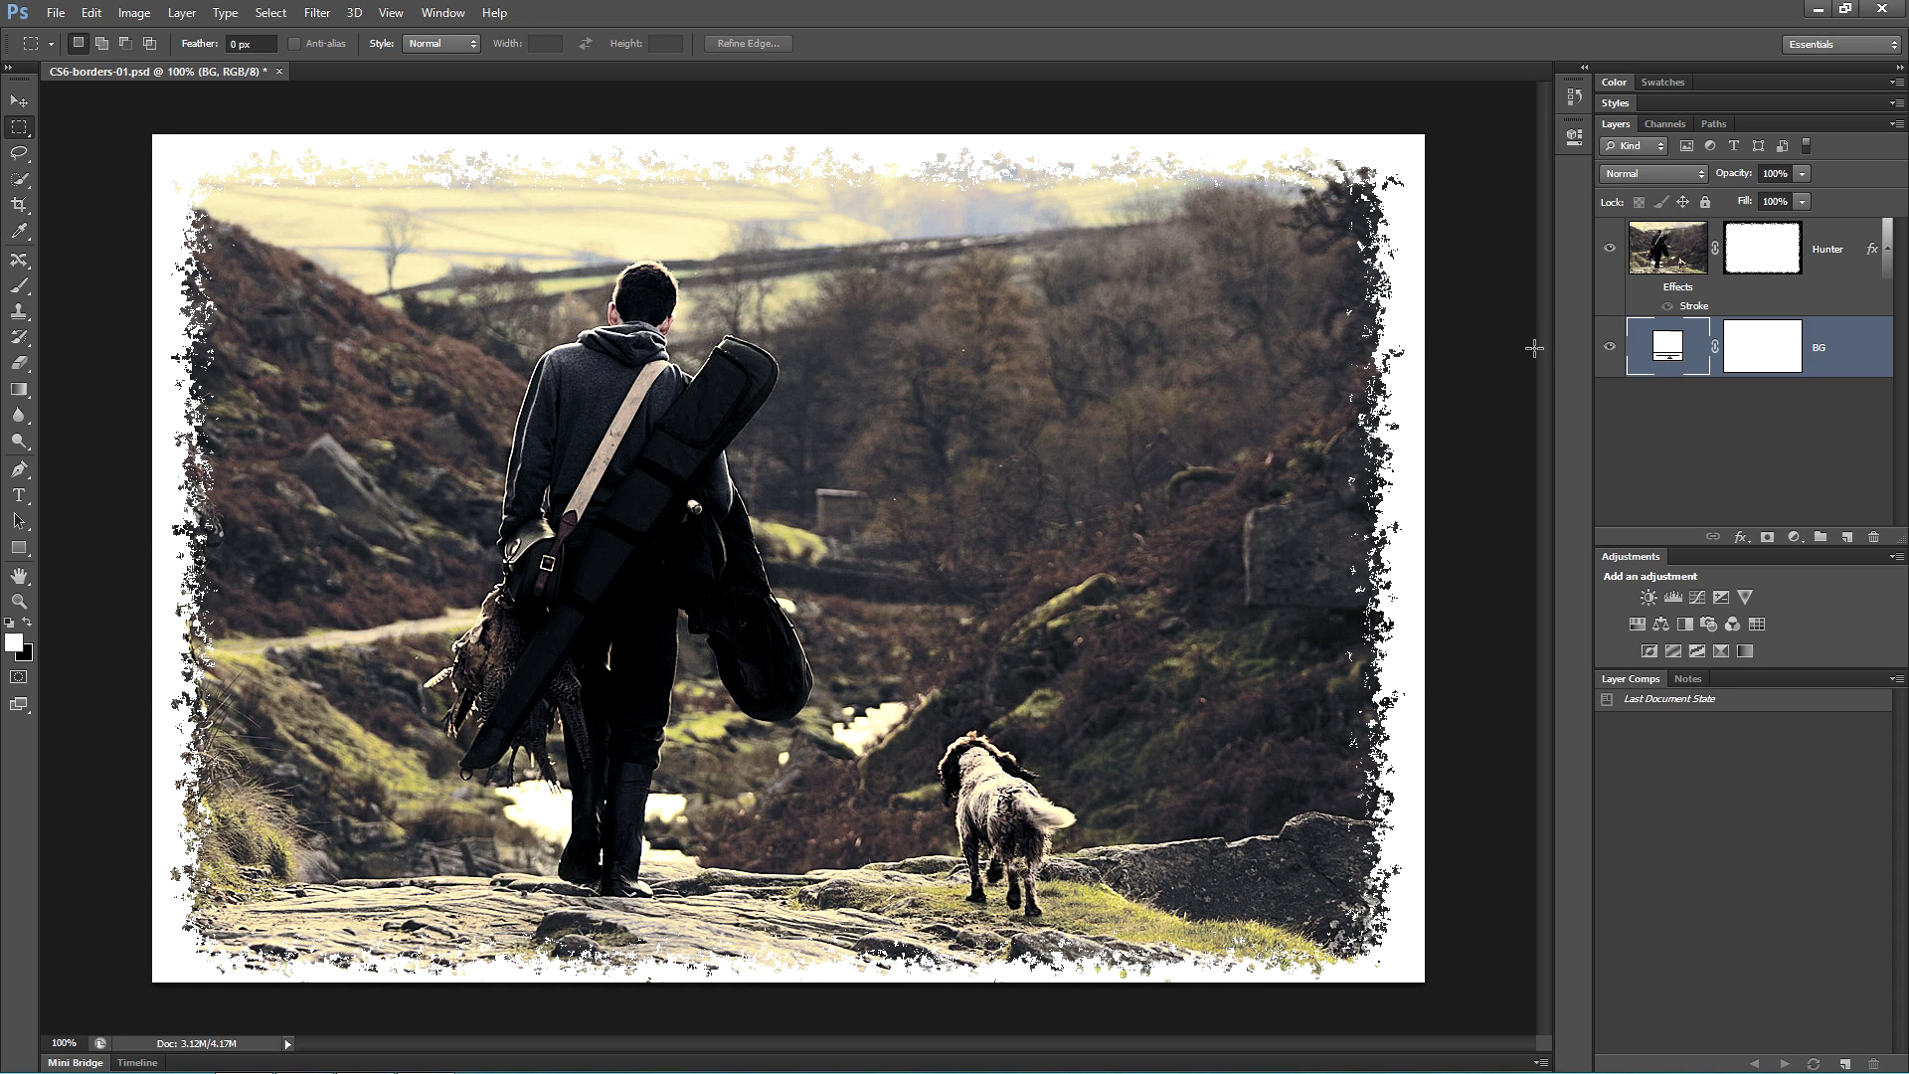
pyautogui.click(1775, 251)
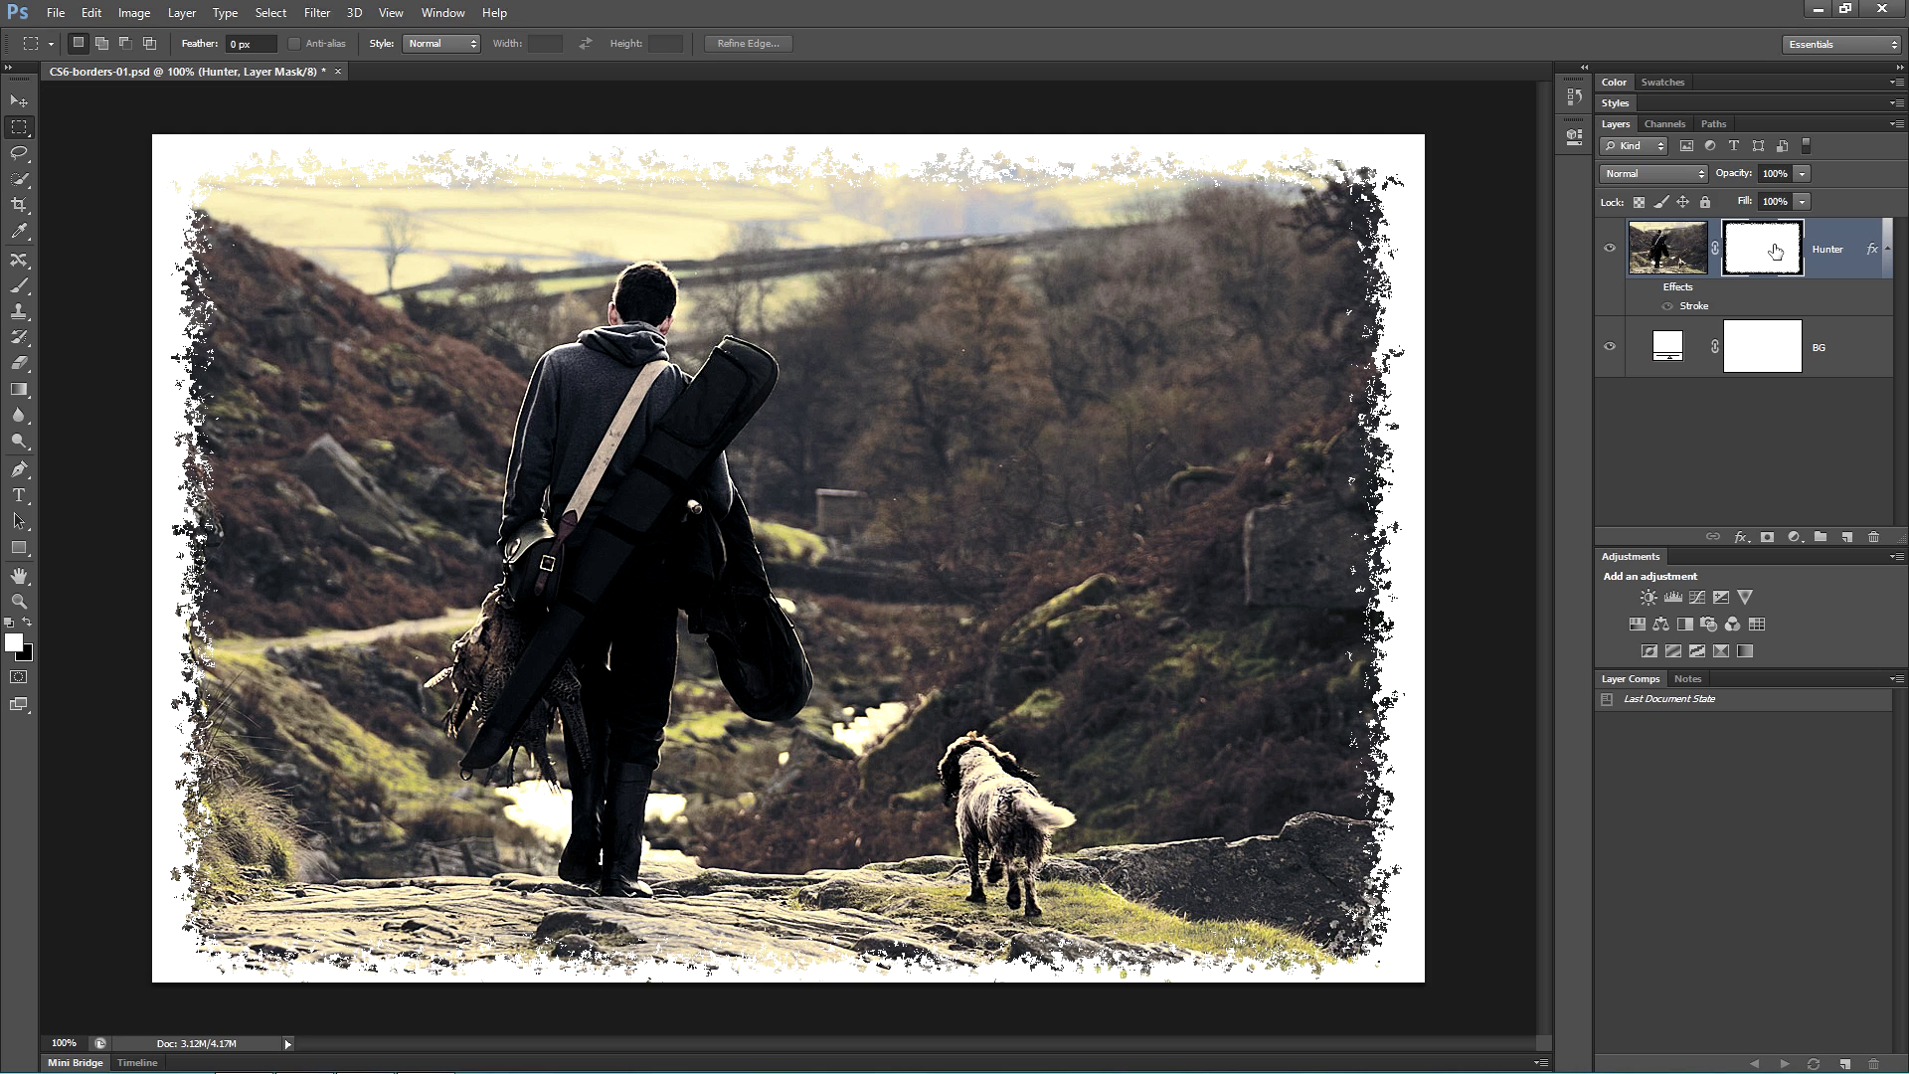
pyautogui.click(1579, 137)
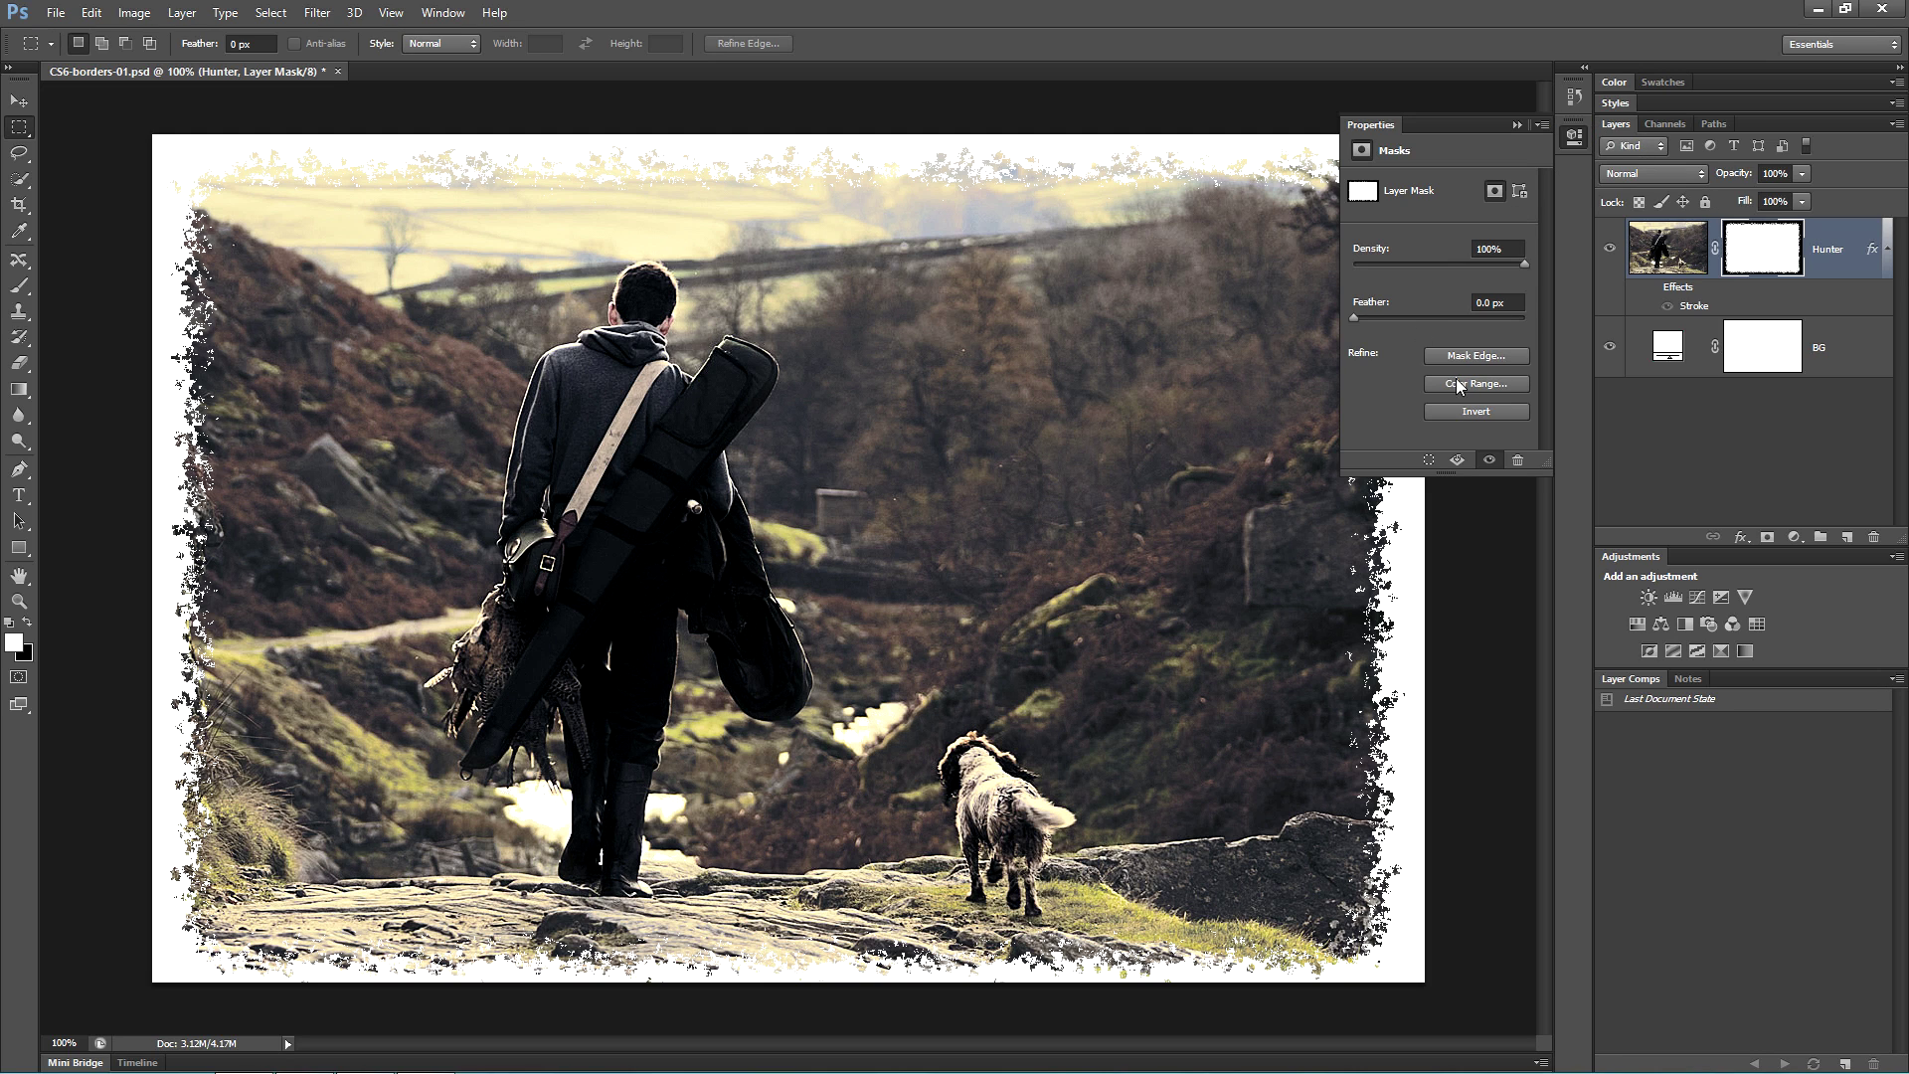
# Step: Apply Refine Mask to the Hunter mask: Contrast 100, Smart Radius on, Radius 7.5 px
pyautogui.click(1477, 357)
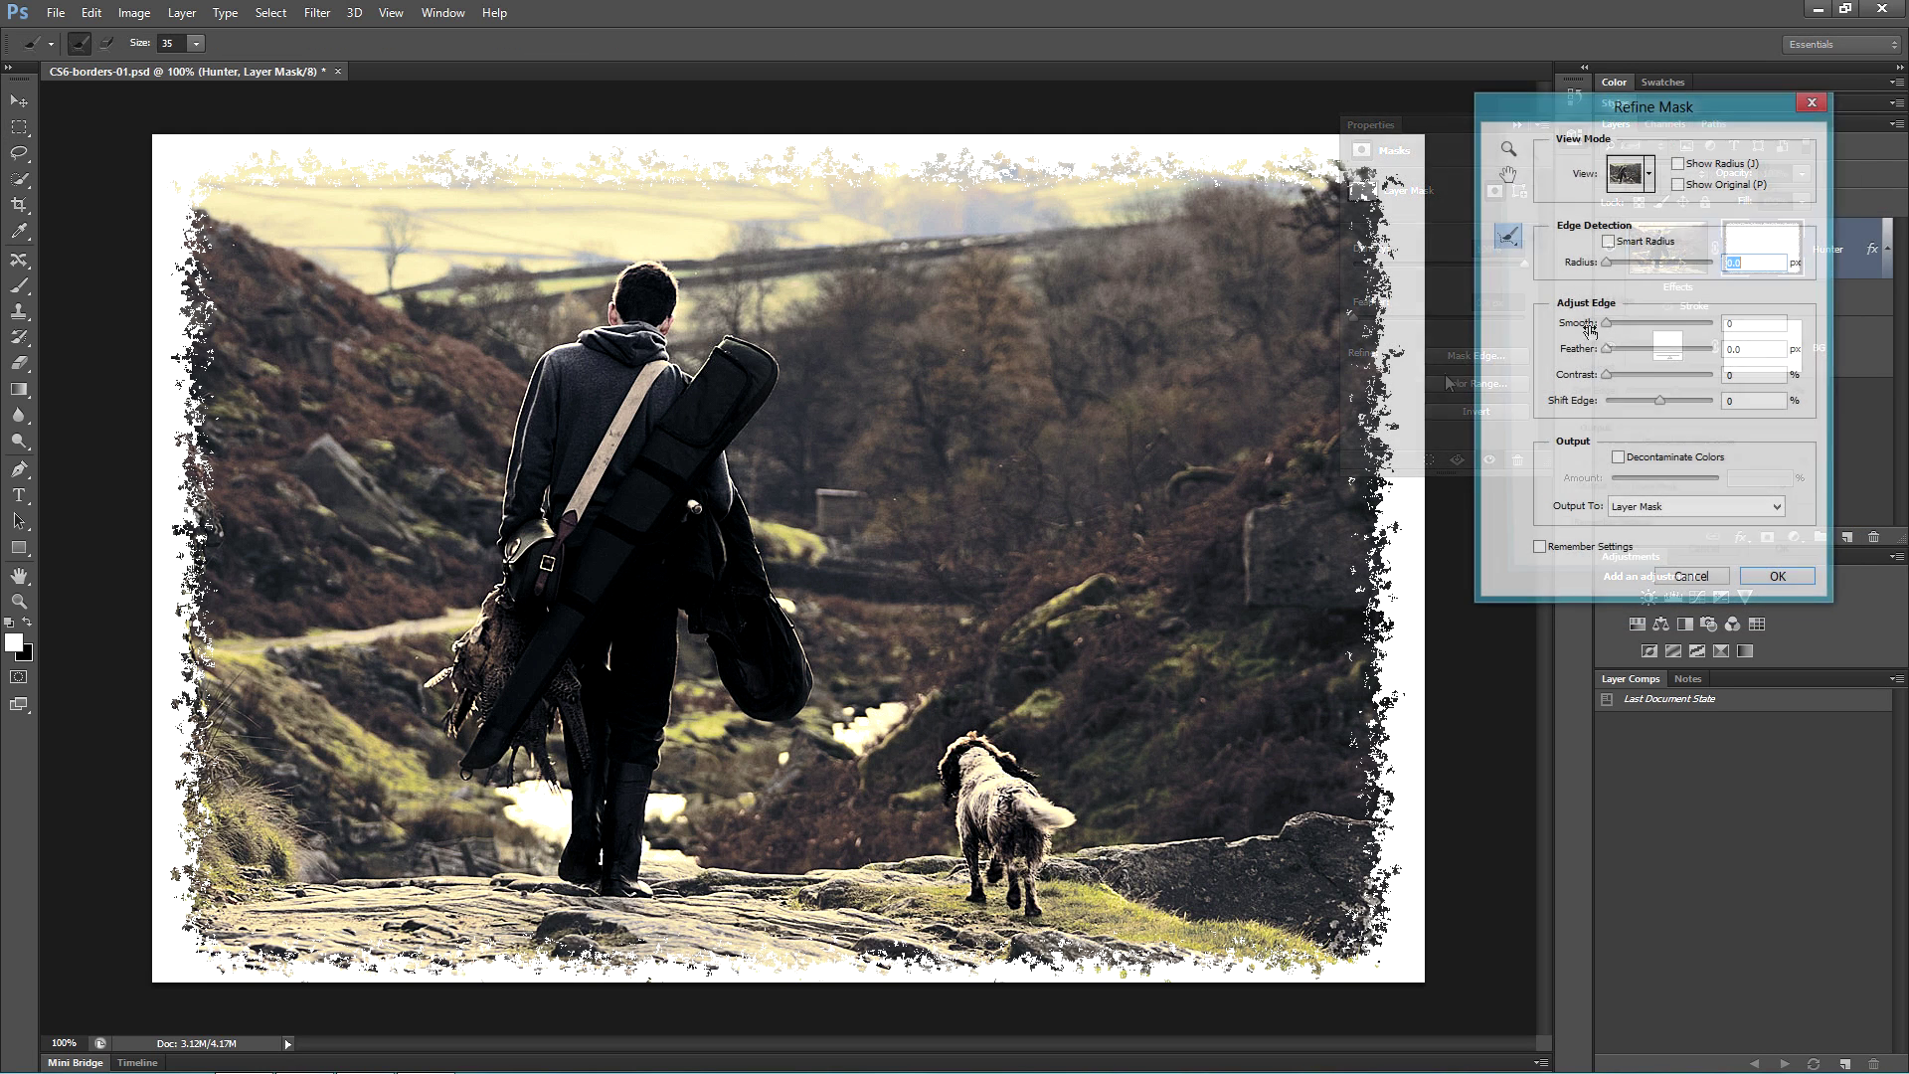
pyautogui.click(1712, 374)
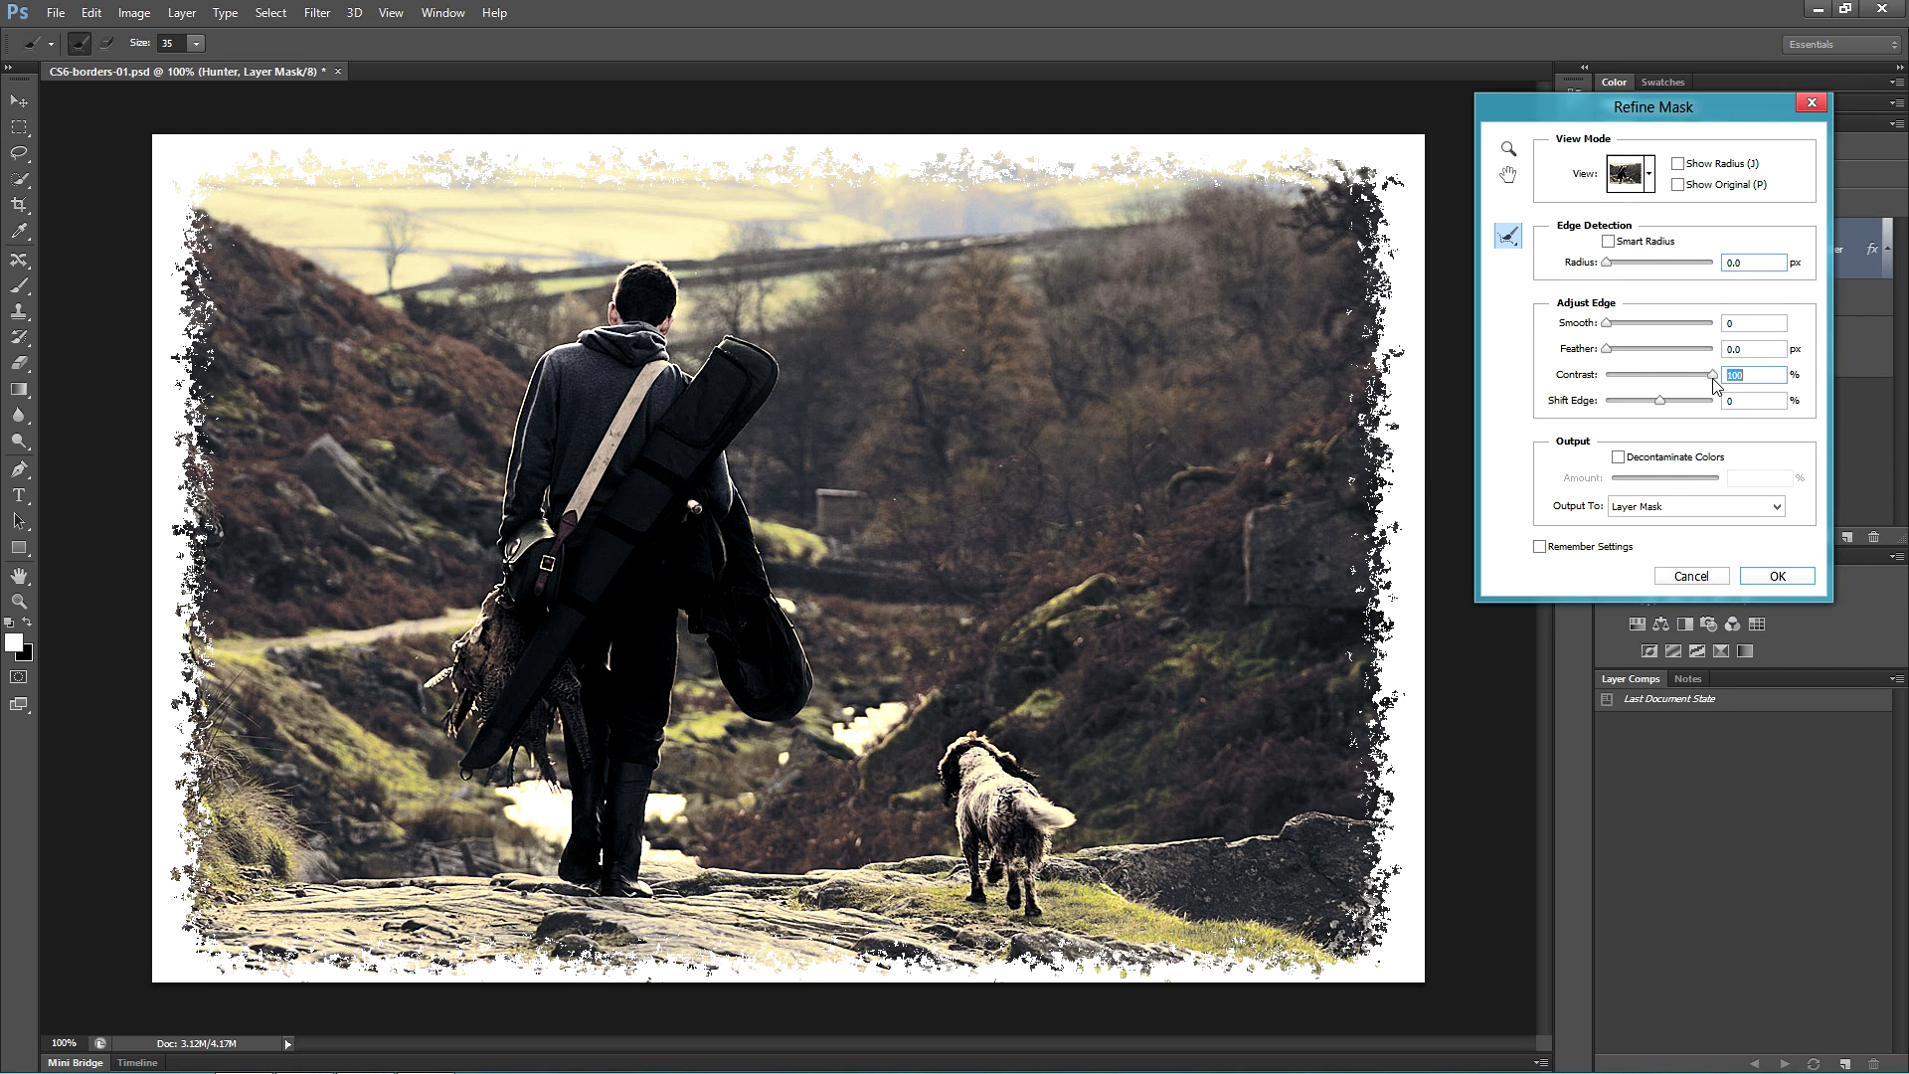
pyautogui.click(1609, 242)
pyautogui.moveTo(1608, 268); pyautogui.dragTo(1656, 270)
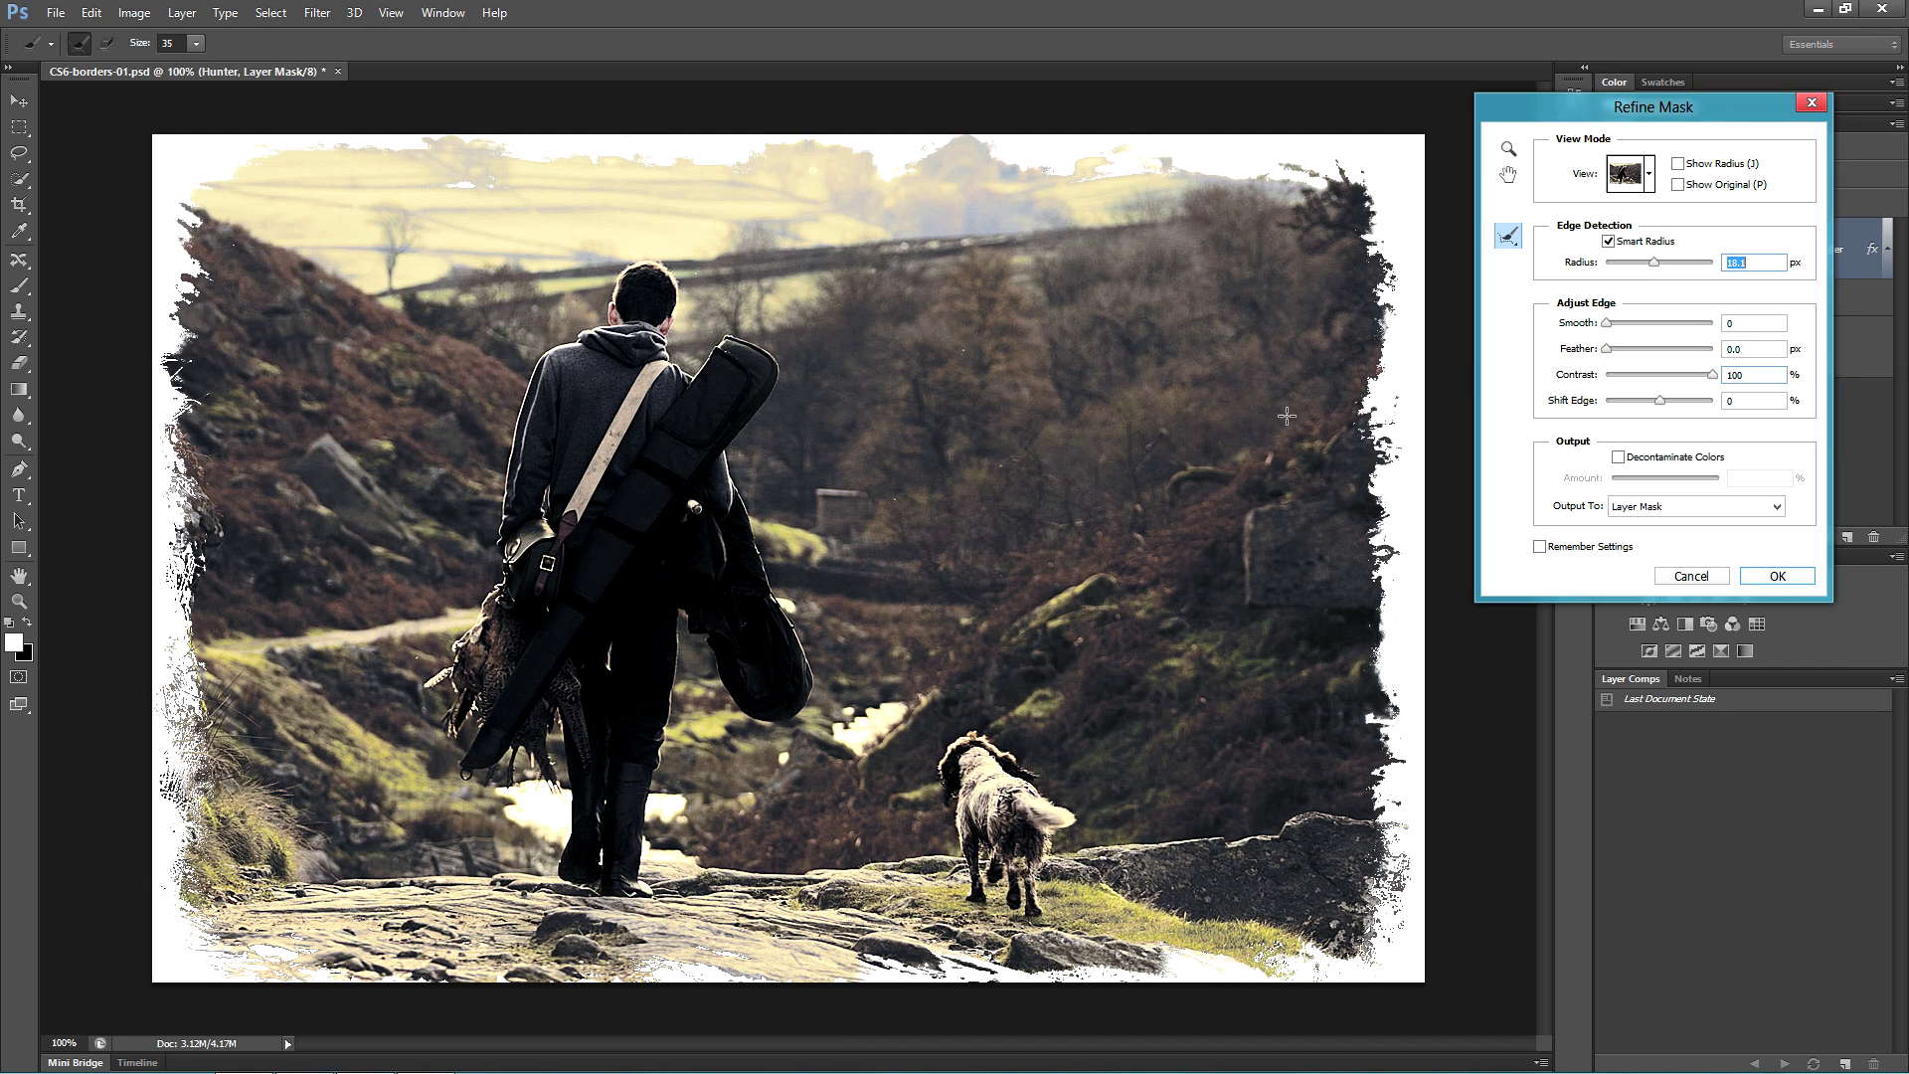
pyautogui.moveTo(1658, 264); pyautogui.dragTo(1644, 265)
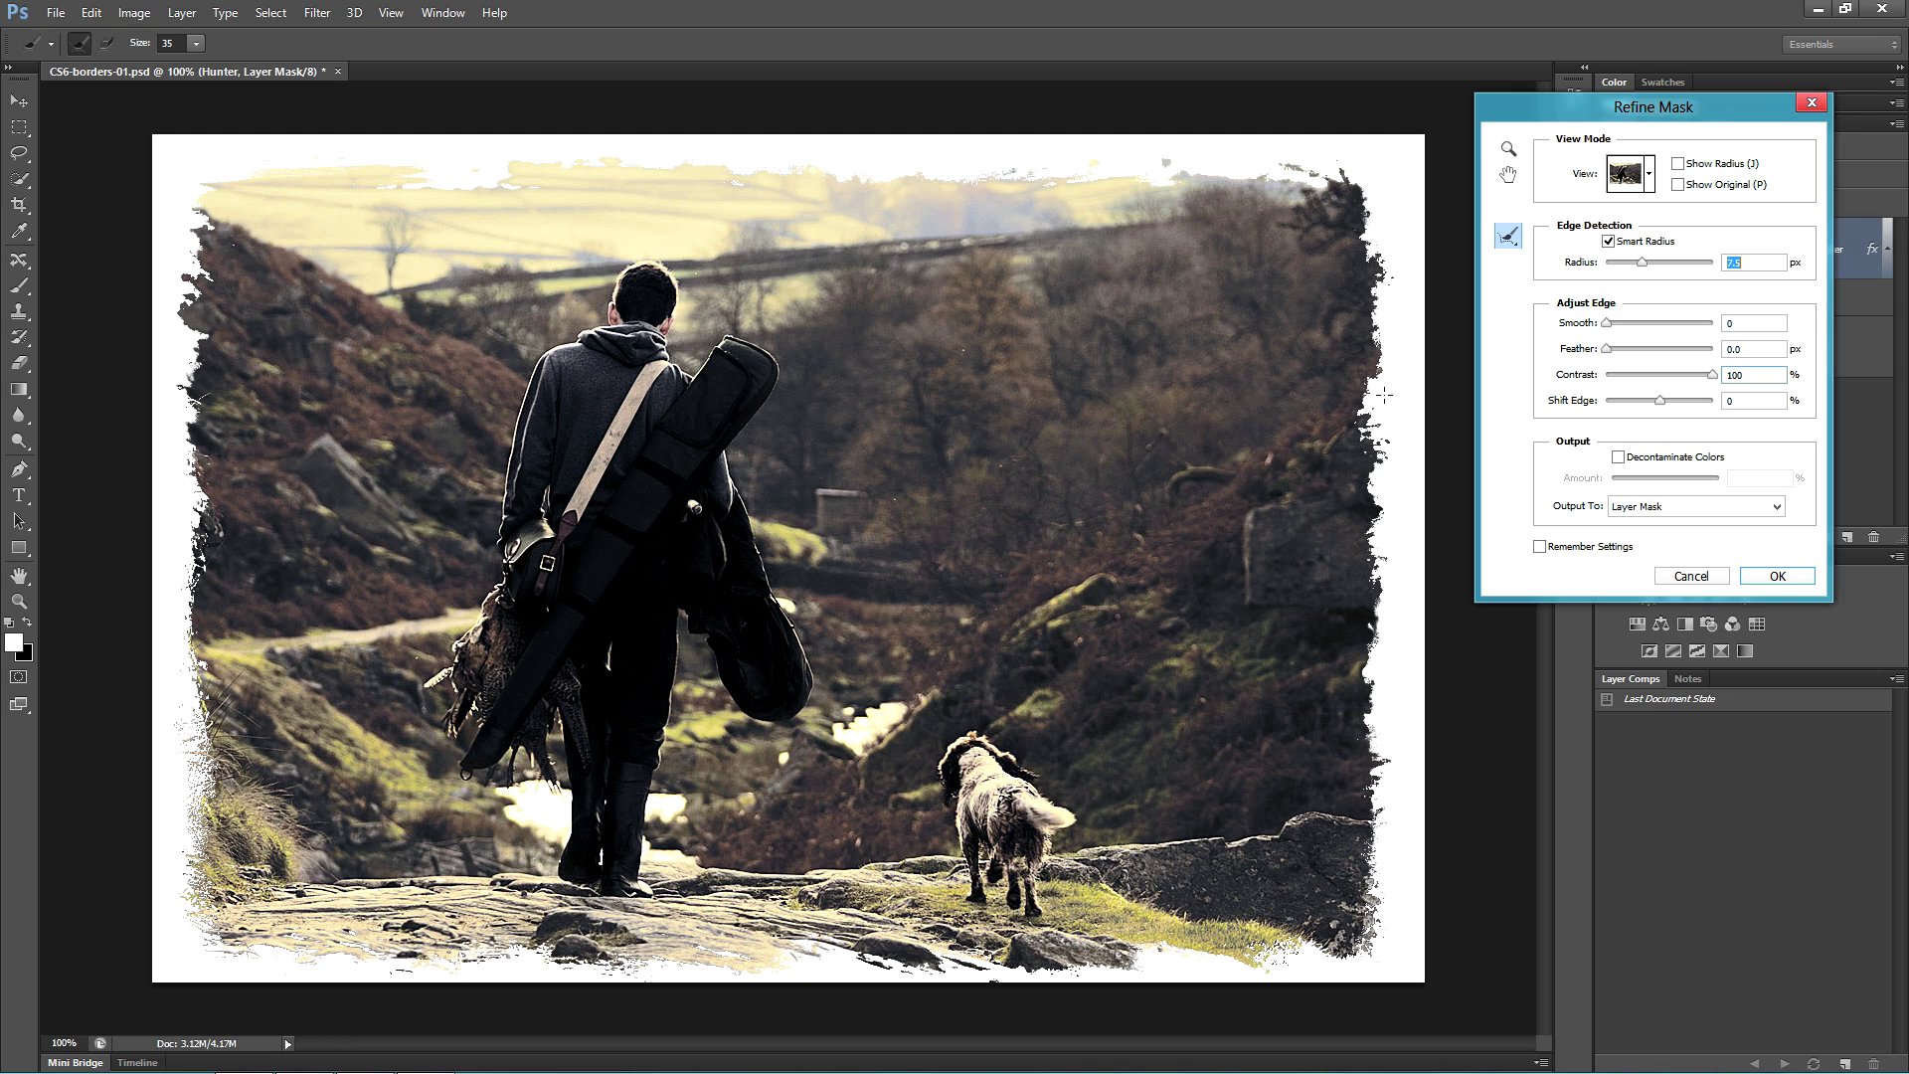
pyautogui.click(1780, 578)
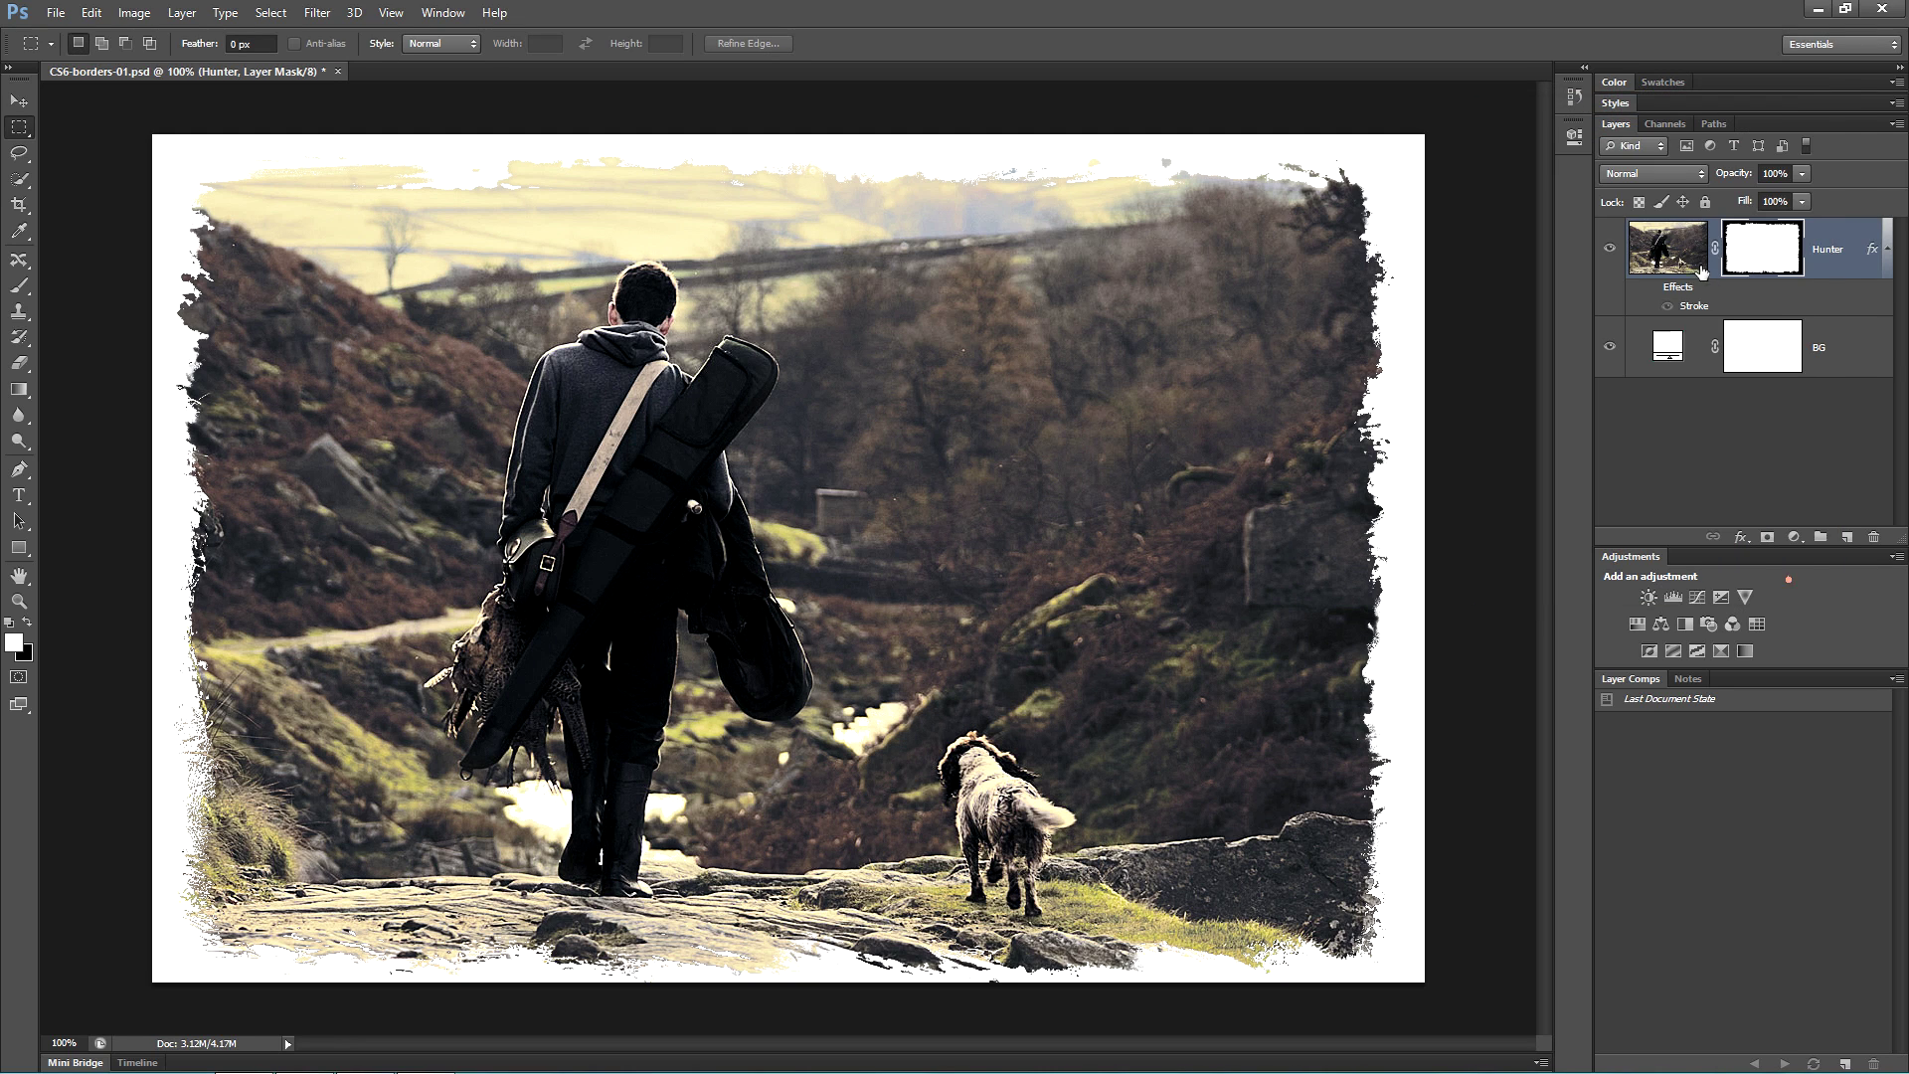
pyautogui.keyDown('shift'); pyautogui.click(1780, 260); pyautogui.keyUp('shift')
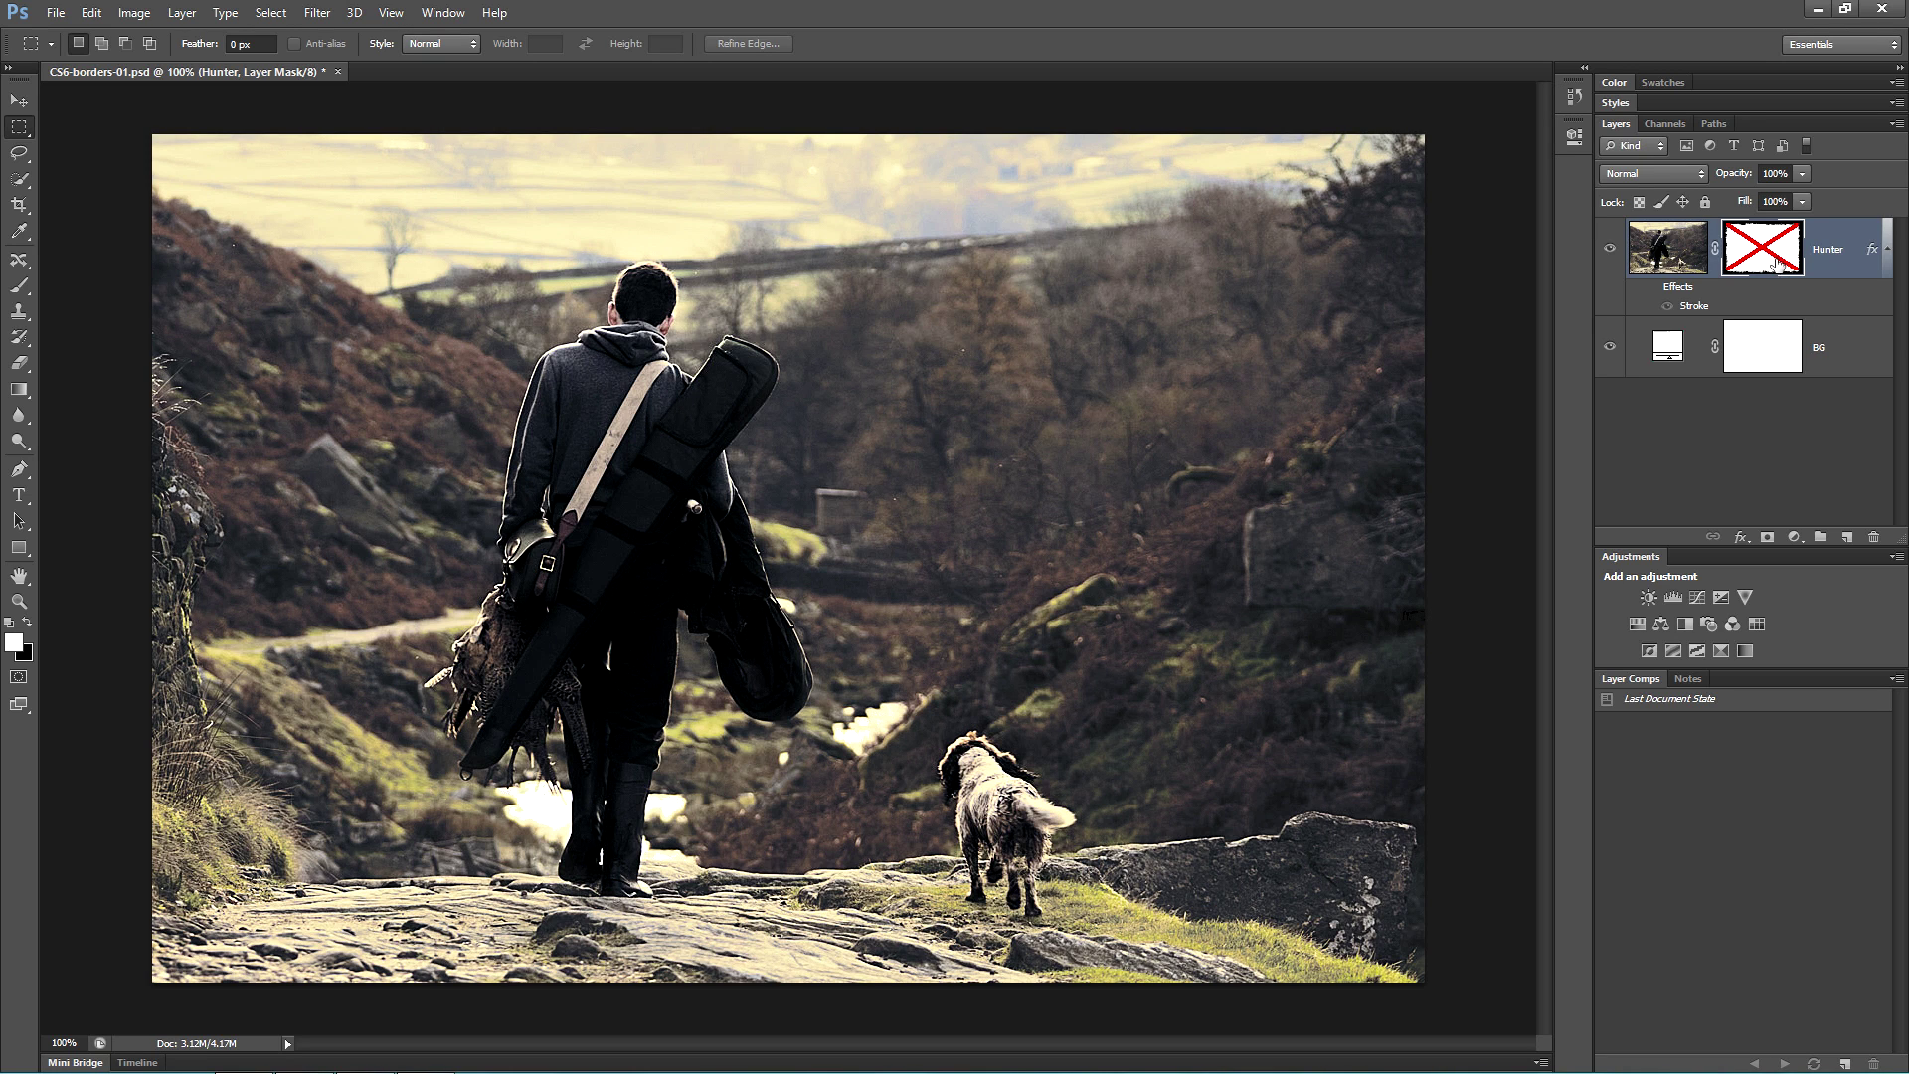
pyautogui.keyDown('shift'); pyautogui.click(1769, 258); pyautogui.keyUp('shift')
pyautogui.keyDown('shift'); pyautogui.click(1769, 258); pyautogui.keyUp('shift')
pyautogui.keyDown('shift'); pyautogui.click(1769, 258); pyautogui.keyUp('shift')
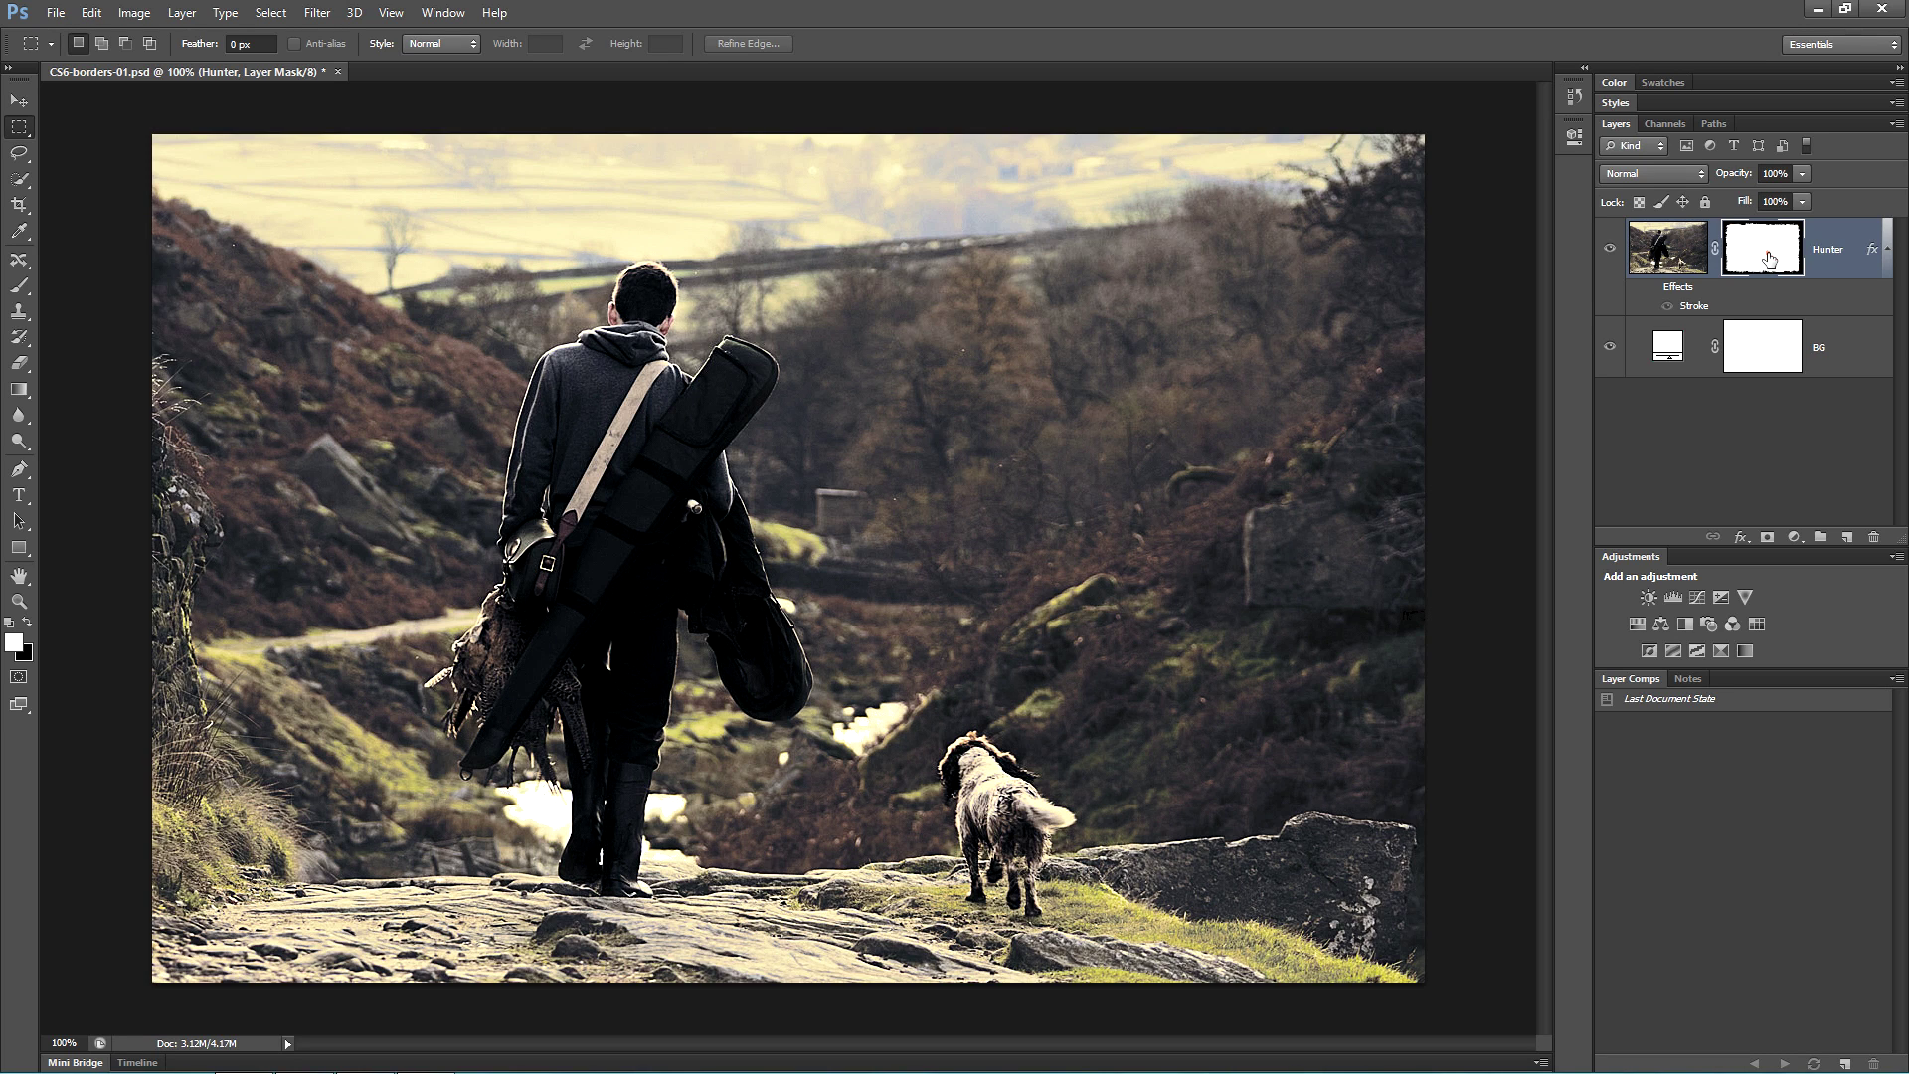